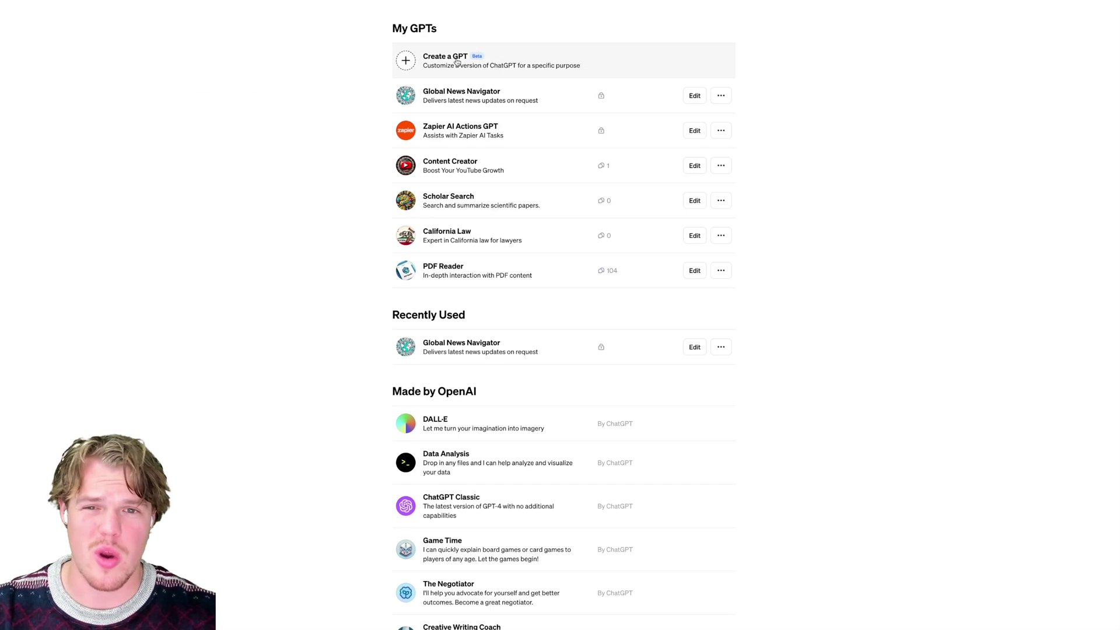
Step: Create a new GPT and, in its manual configuration, start adding a custom action
left_click(457, 60)
left_click(321, 58)
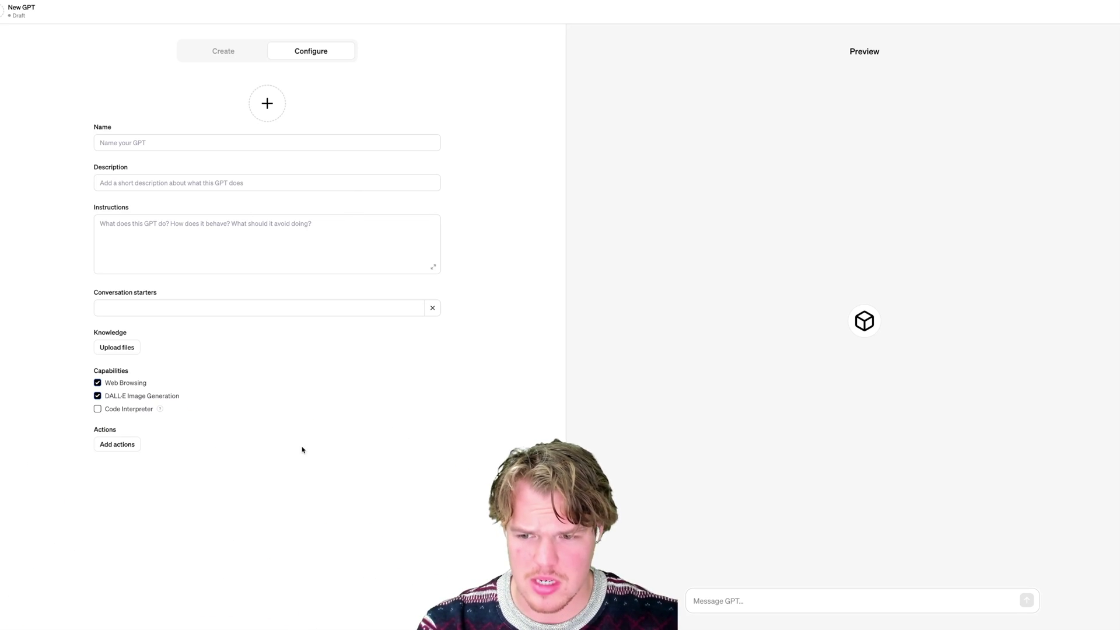
left_click(127, 444)
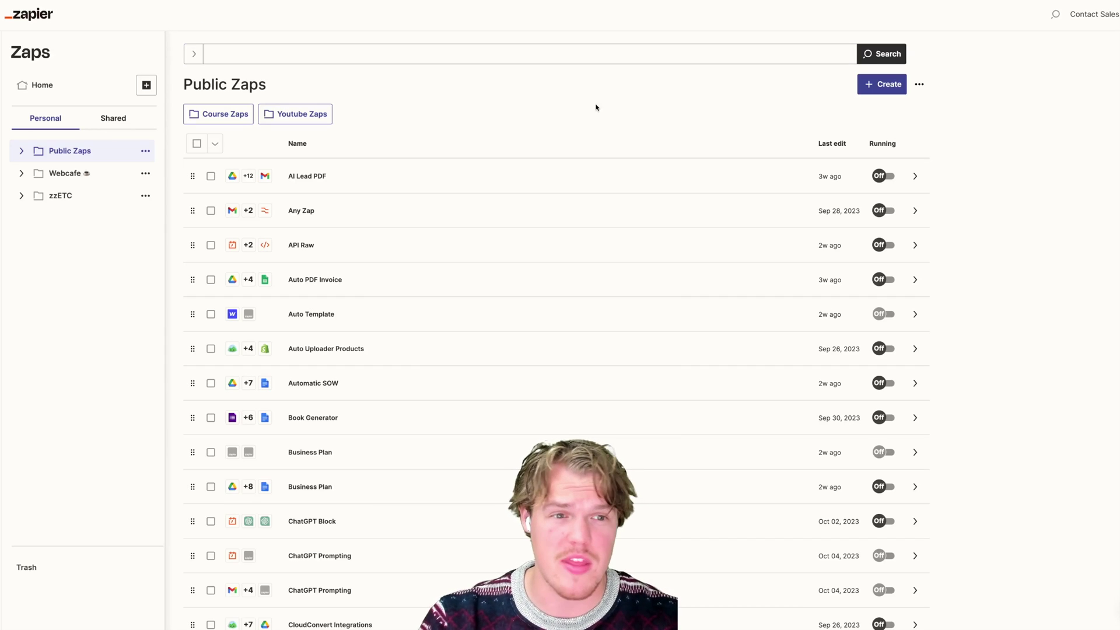
Step: Switch to Zapier and create a new Zap with Webhooks by Zapier as its trigger
left_click(875, 89)
left_click(817, 114)
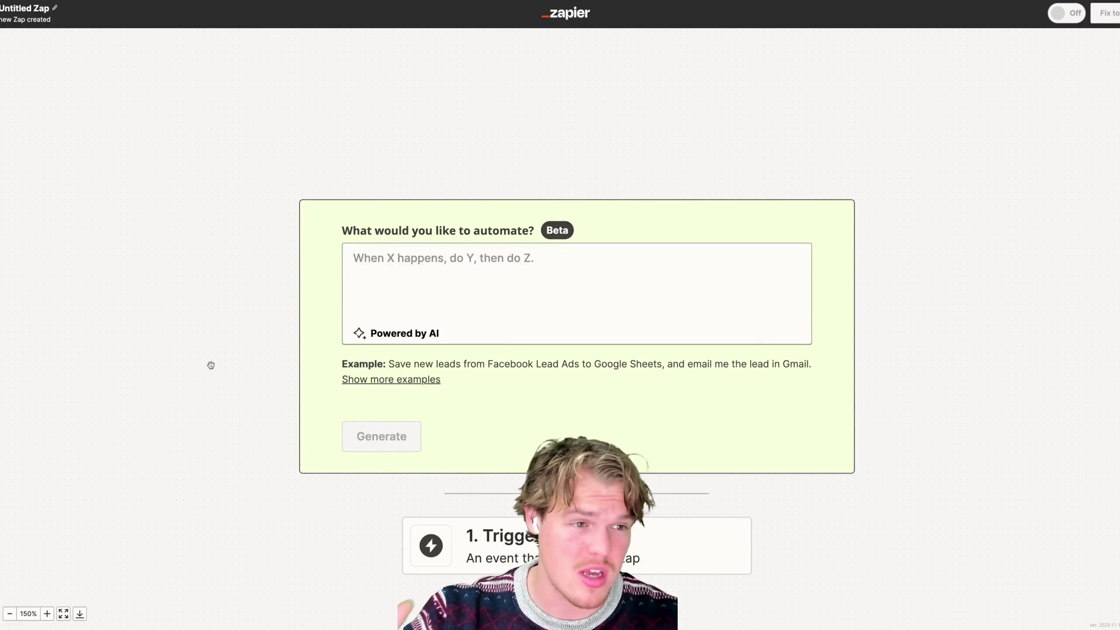
scroll(248, 333, "down", 5)
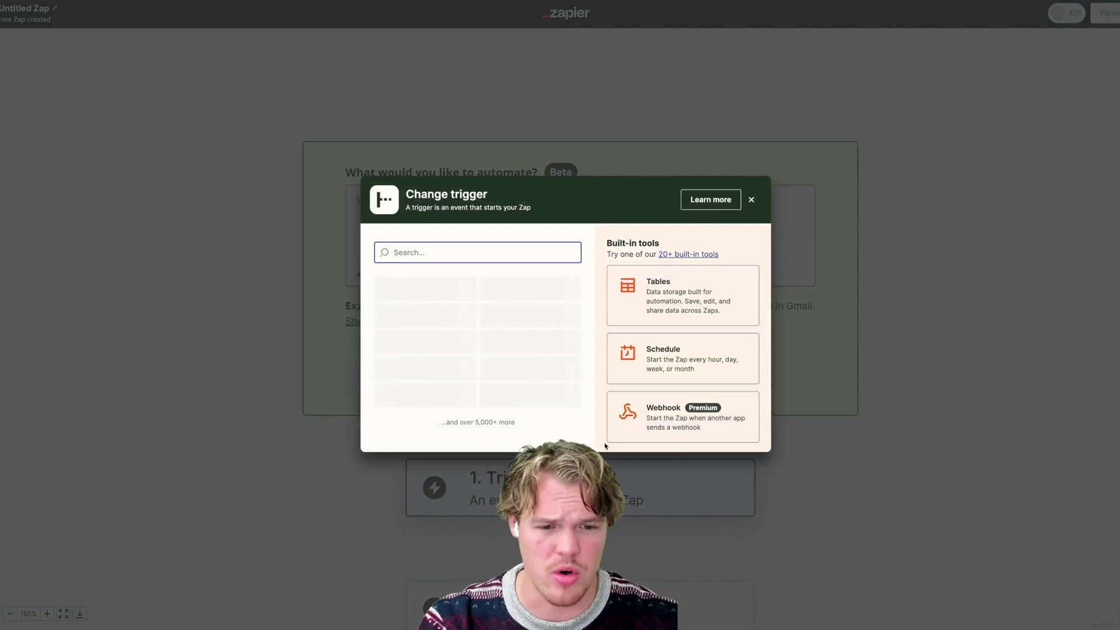
left_click(662, 425)
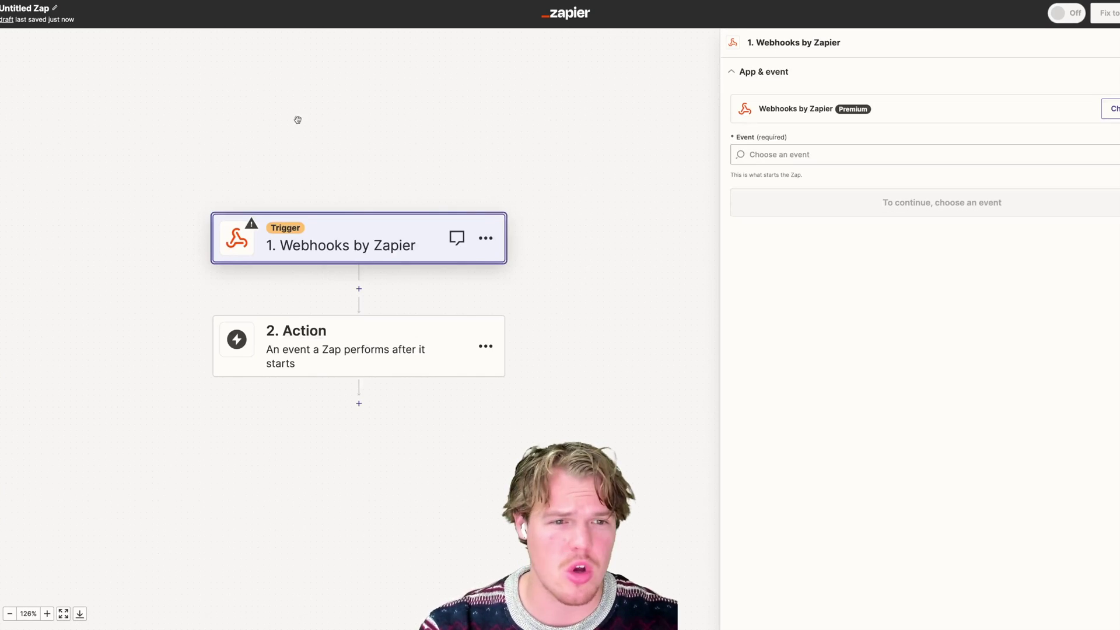
left_click_drag(452, 126, 467, 127)
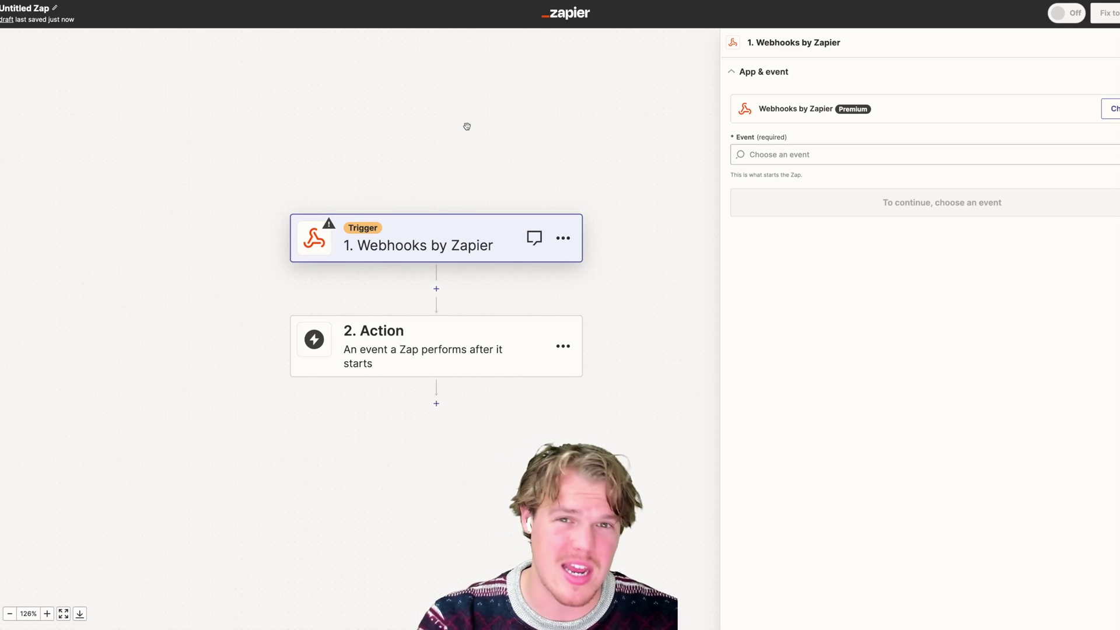
Step: Set the webhook trigger's event to Catch Hook and continue to its test with the child key left blank
left_click(782, 155)
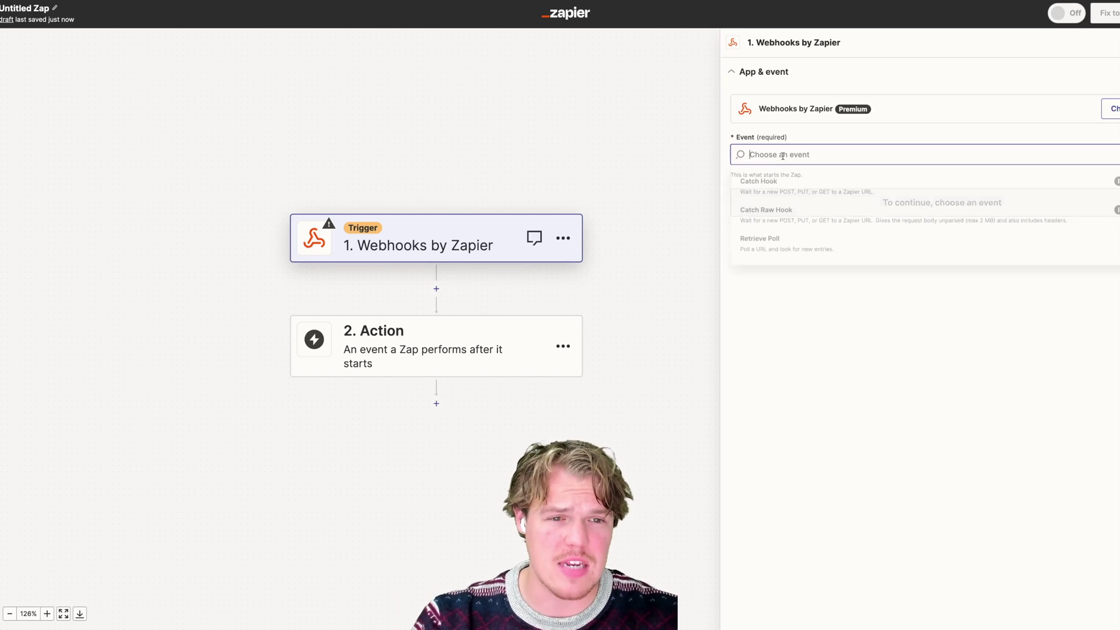
left_click(786, 186)
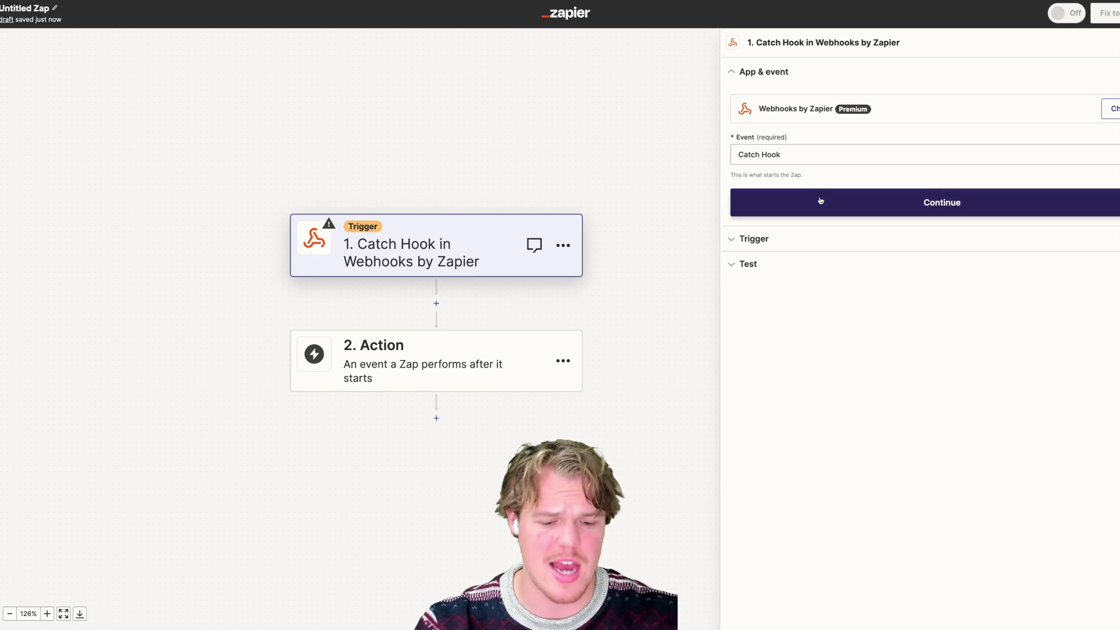
left_click(819, 200)
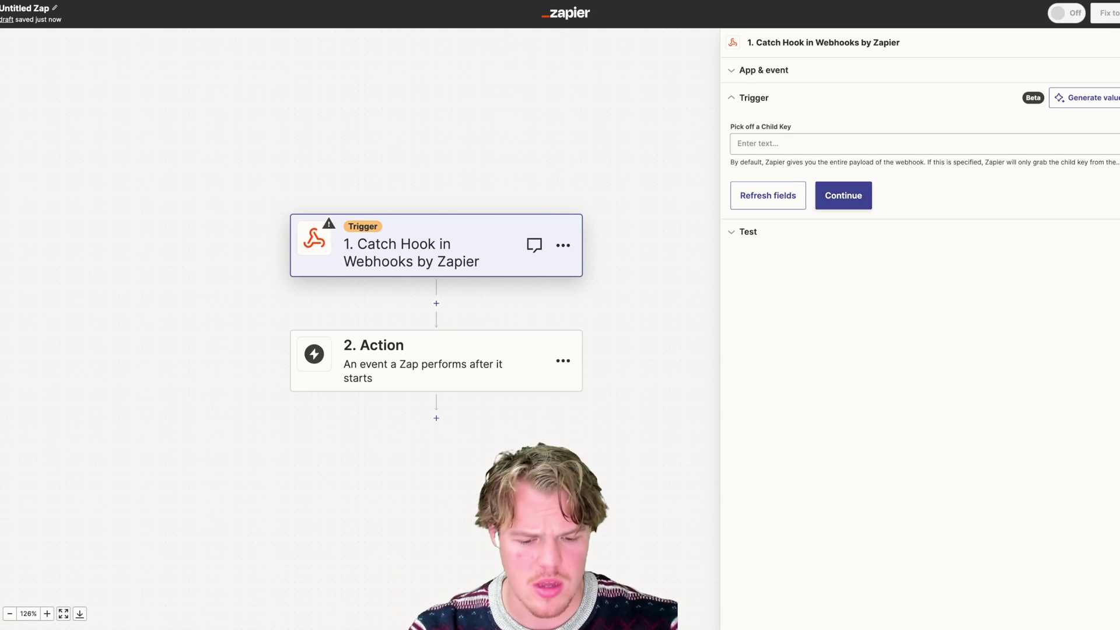
left_click(846, 198)
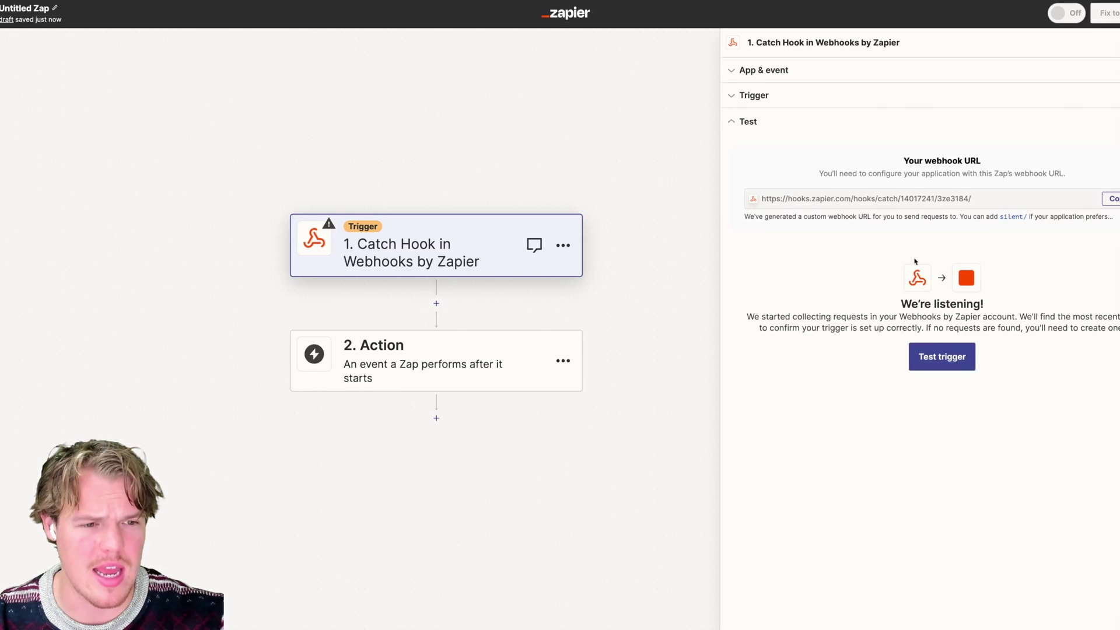
Step: Test the Catch Hook trigger and copy its webhook URL
left_click(931, 361)
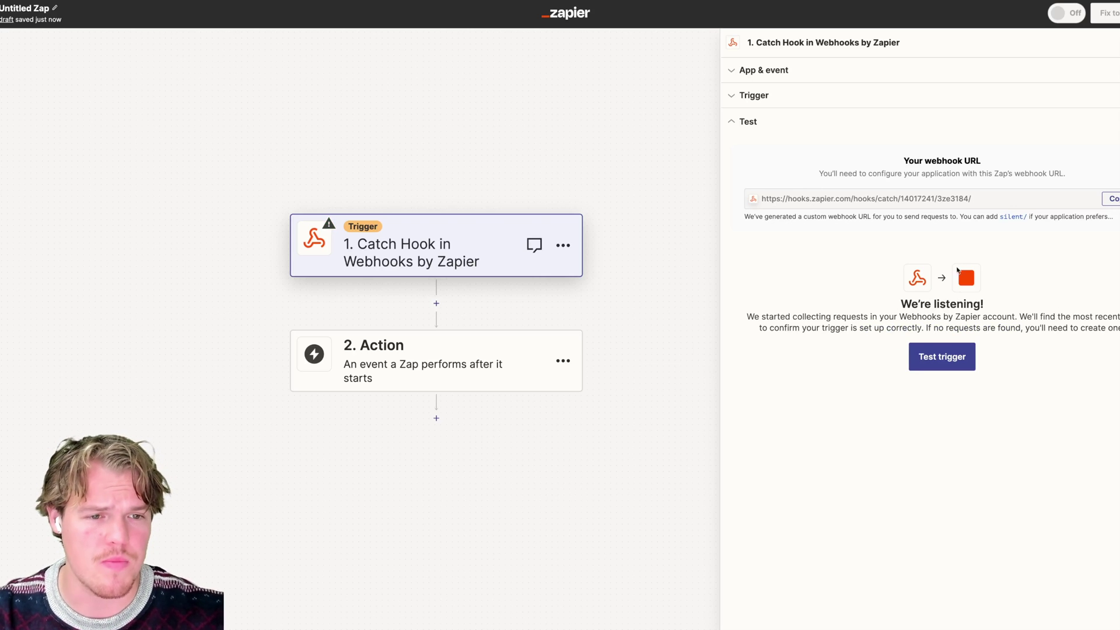
left_click(959, 358)
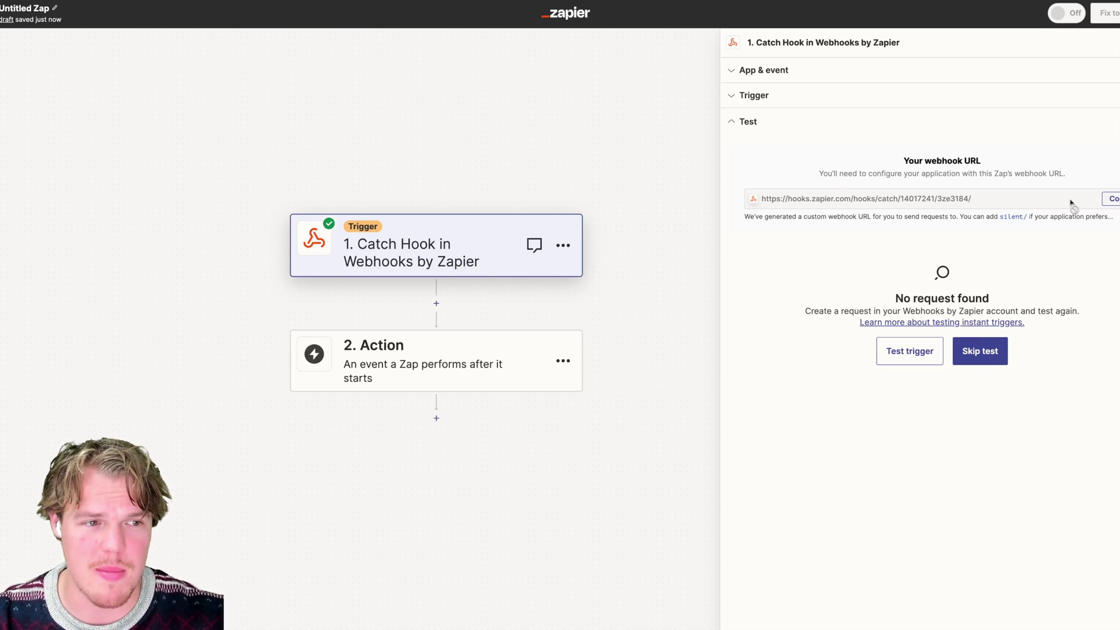
left_click(1108, 199)
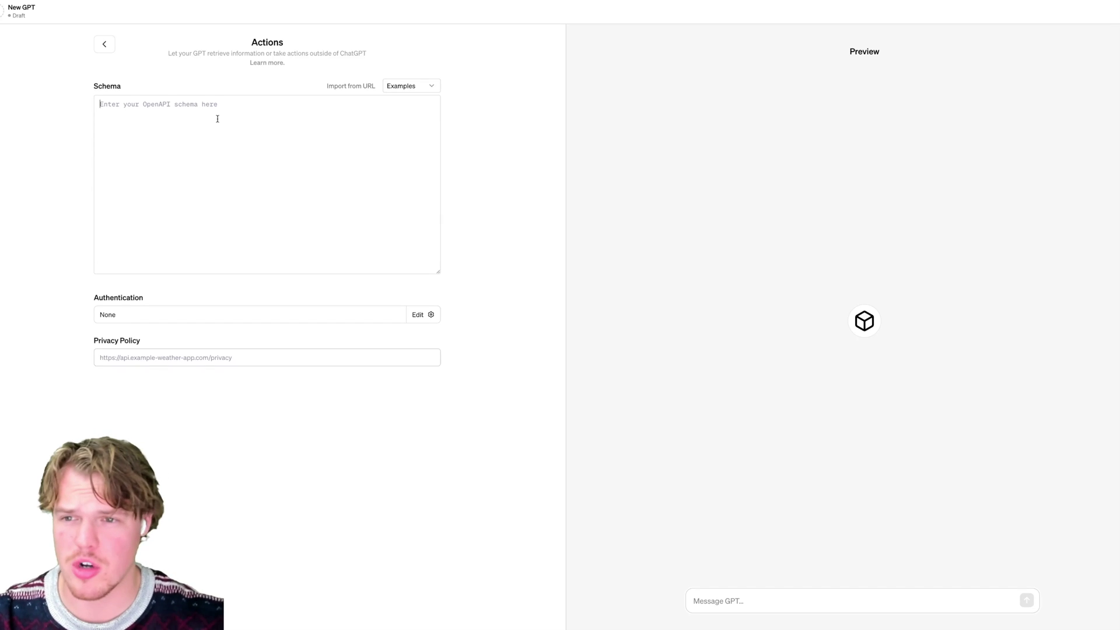
Step: Switch to the GPT's action editor, paste the prepared Zapier webhook OpenAPI schema and enlarge the schema field to show more of it
key("ctrl+v")
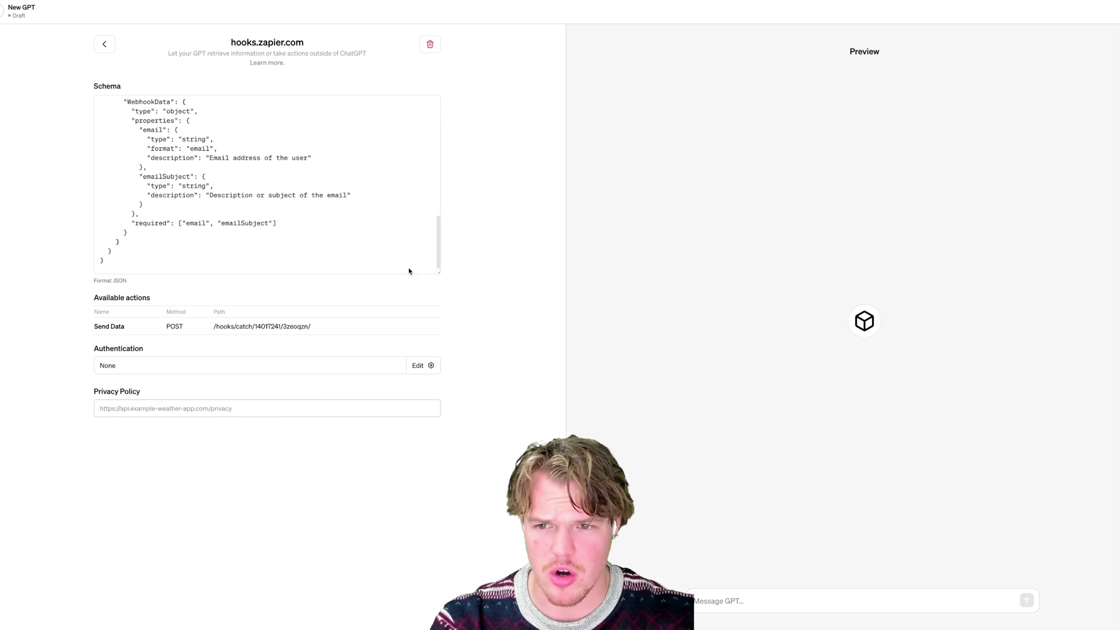
scroll(351, 227, "up", 2)
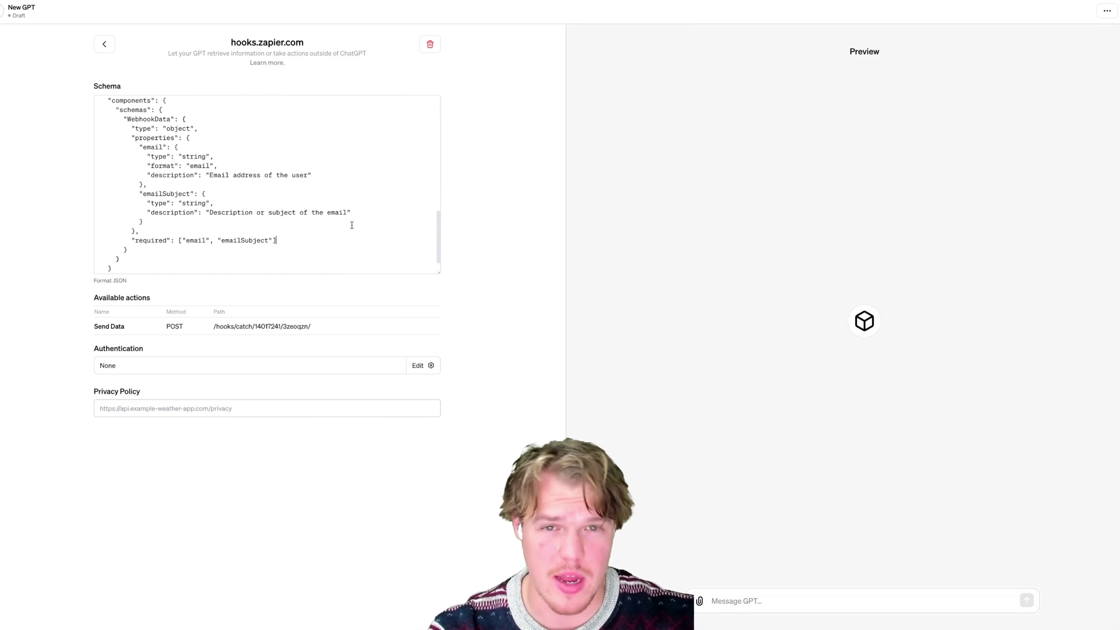
scroll(352, 225, "up", 10)
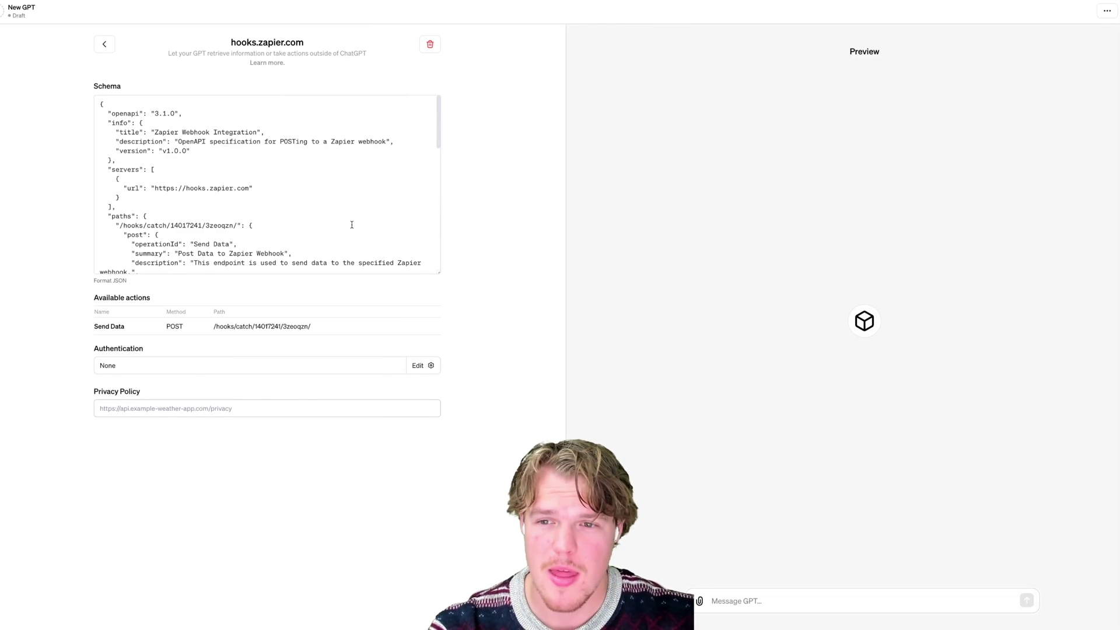
left_click_drag(437, 272, 436, 560)
Step: Review the pasted schema's overall structure, then its OpenAPI version and the title, description and version in the info block
scroll(306, 292, "down", 5)
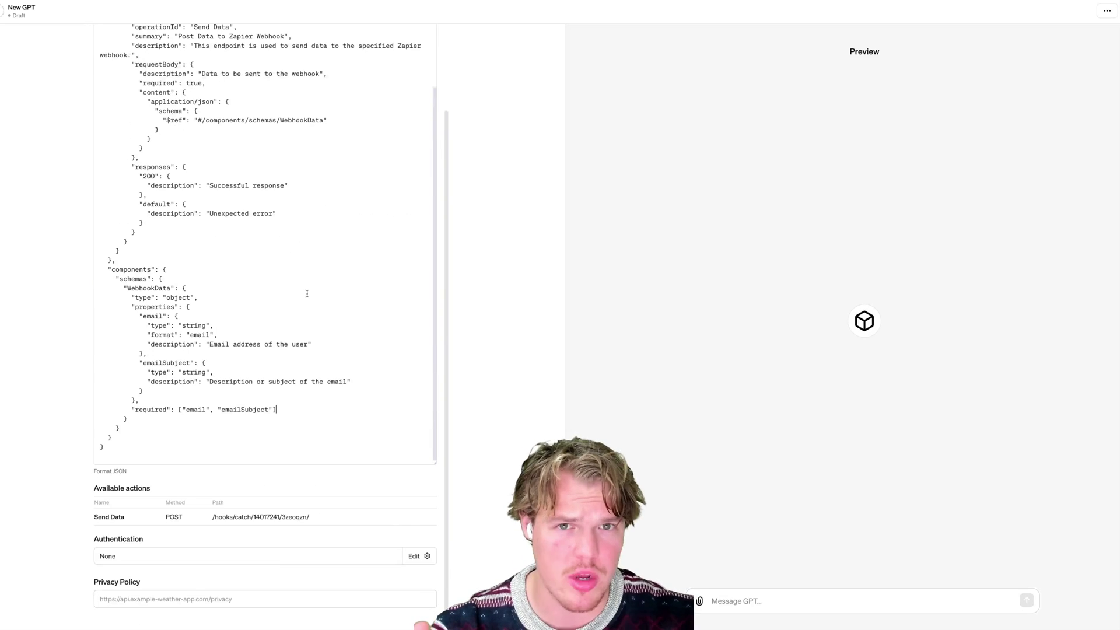
scroll(311, 291, "up", 3)
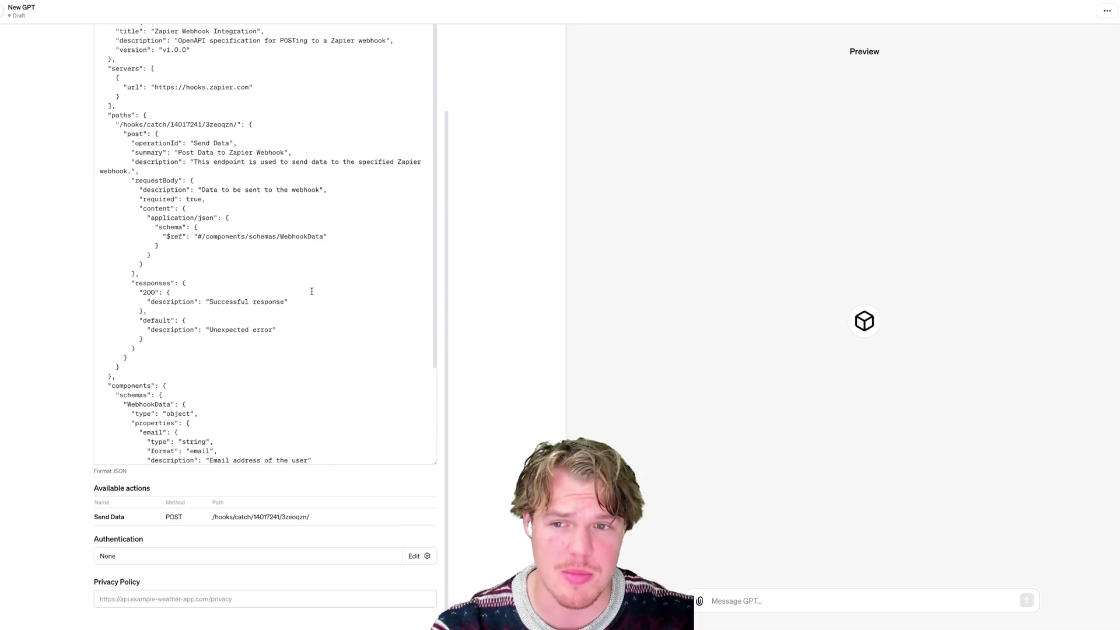
scroll(478, 295, "up", 2)
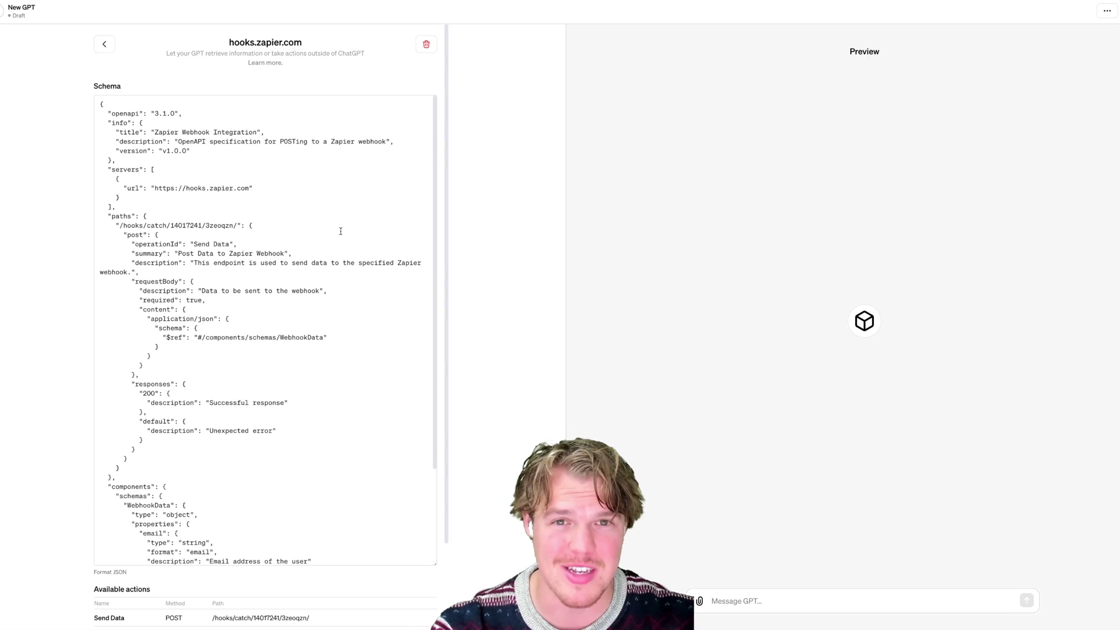
triple_click(189, 113)
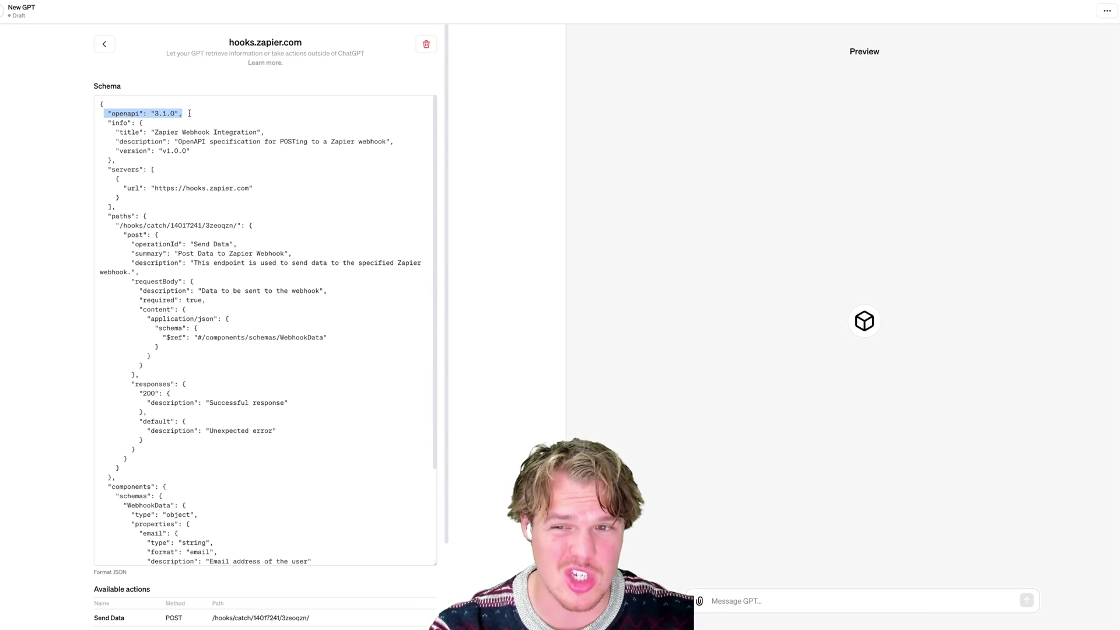
left_click(261, 120)
left_click_drag(275, 132, 112, 134)
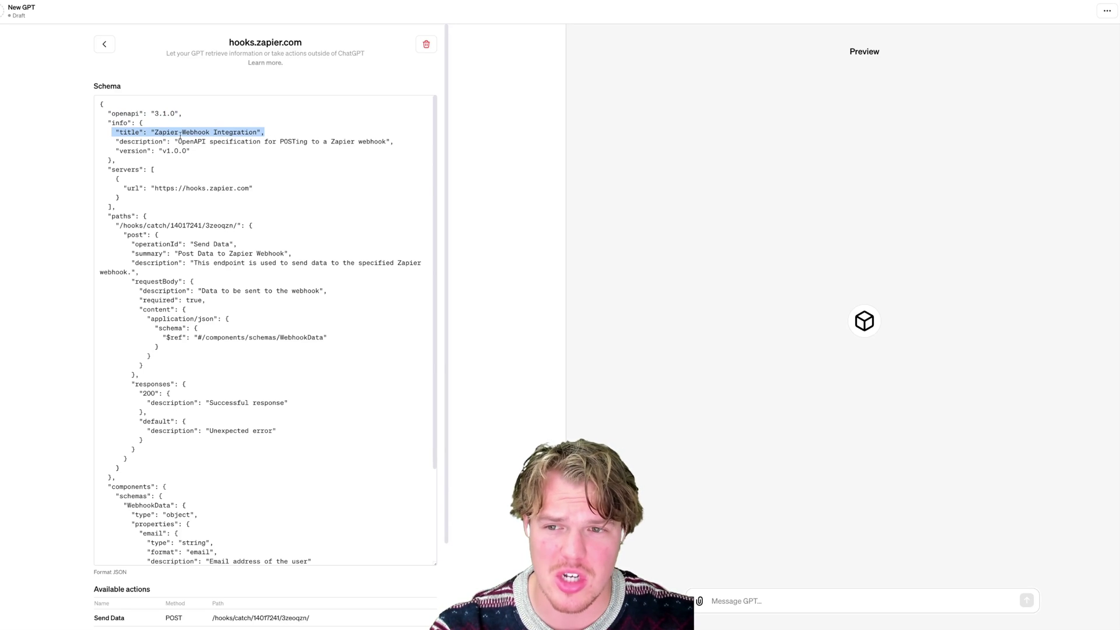
left_click(154, 133)
left_click_drag(280, 132, 123, 133)
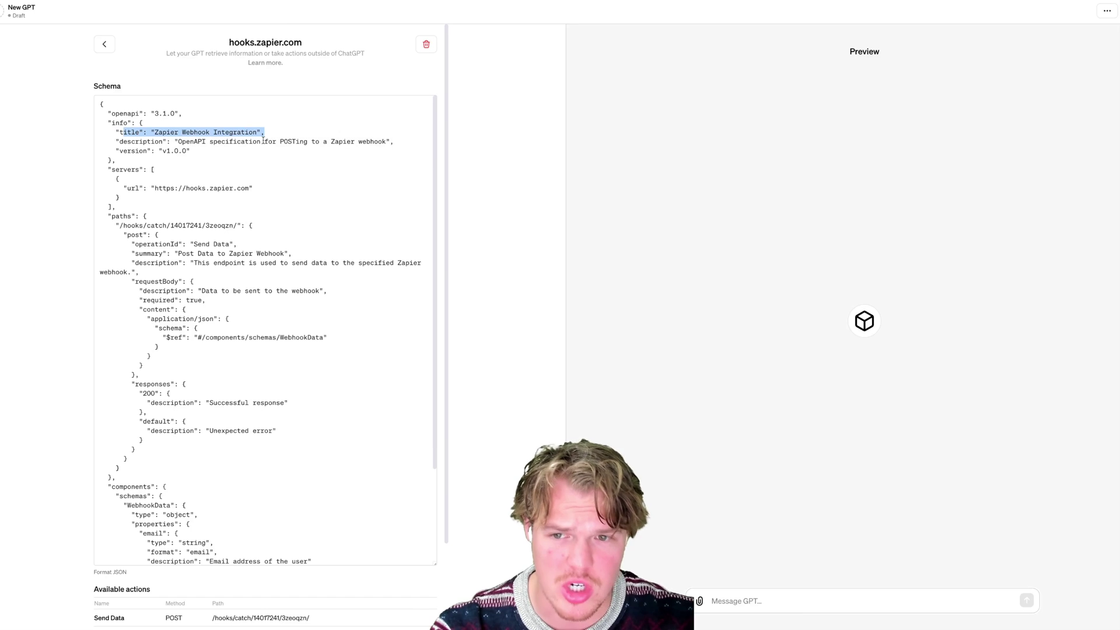
left_click_drag(395, 142, 100, 151)
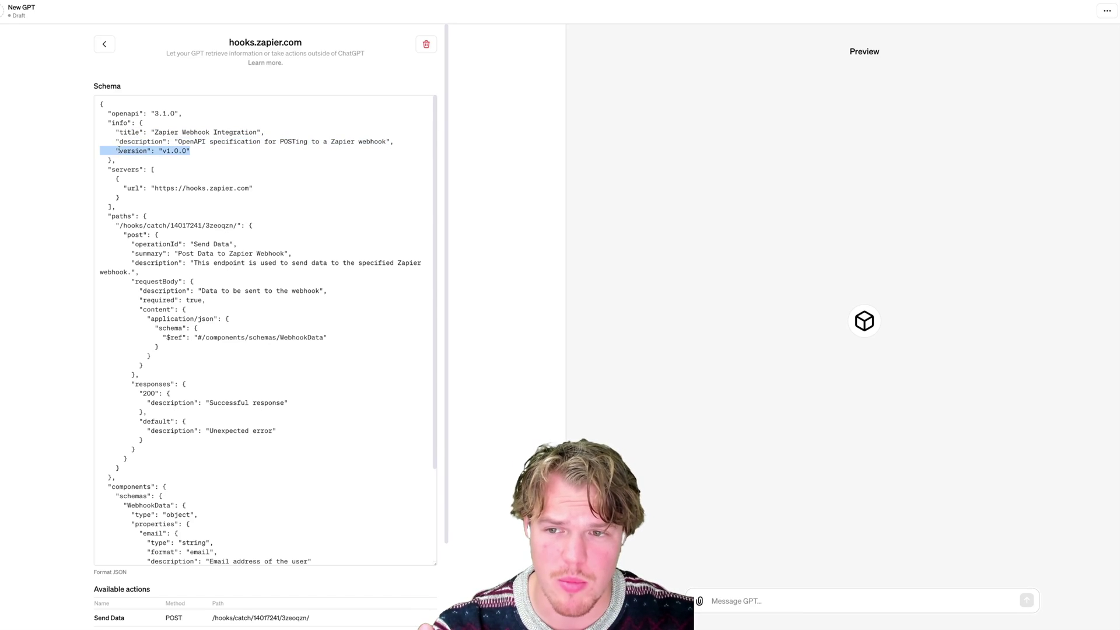
Step: Examine the schema's server URL and the webhook path listed under paths
scroll(243, 160, "down", 2)
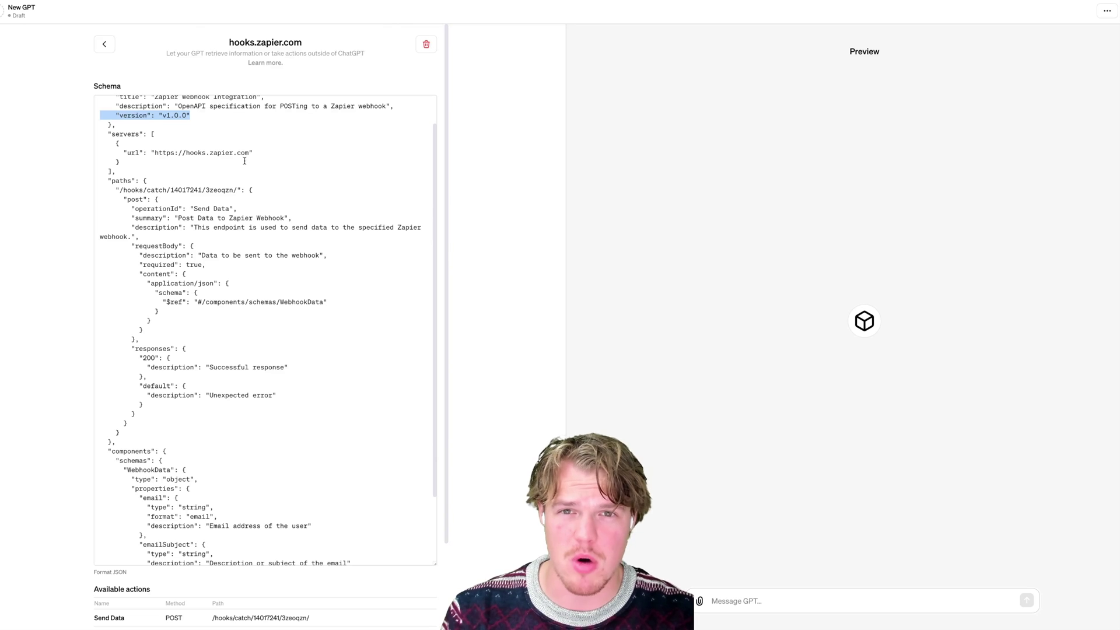
left_click(263, 150)
scroll(260, 163, "up", 1)
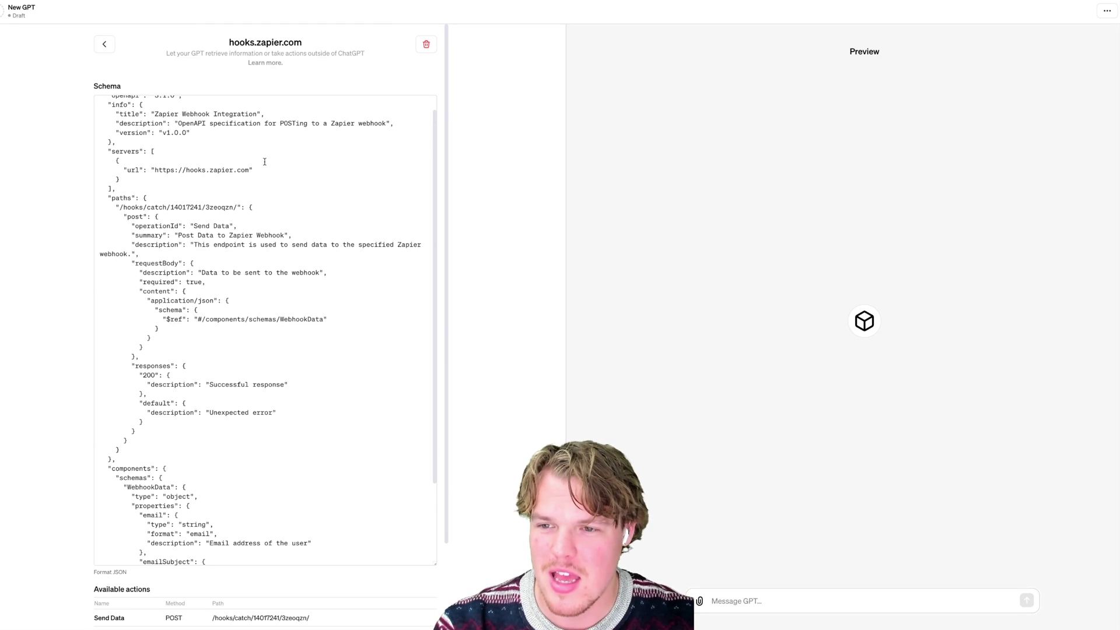
scroll(263, 169, "up", 1)
key("shift+Home")
key("Right")
left_click_drag(261, 178, 99, 177)
Step: Switch back to Zapier and rename the untitled Zap as "GPT Data Pass"
left_click(206, 1)
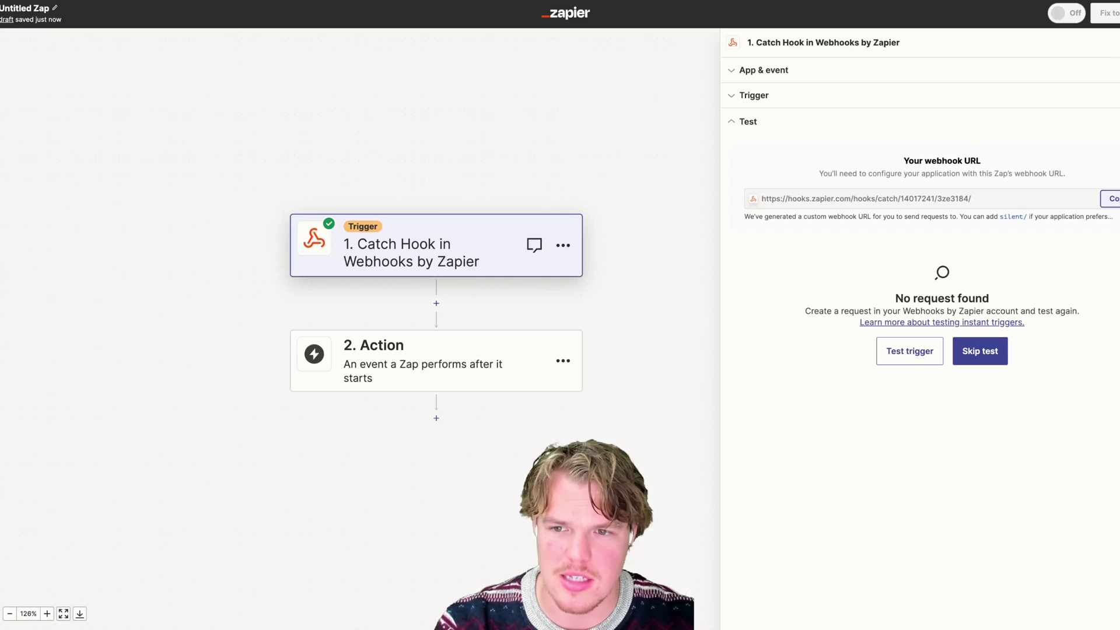
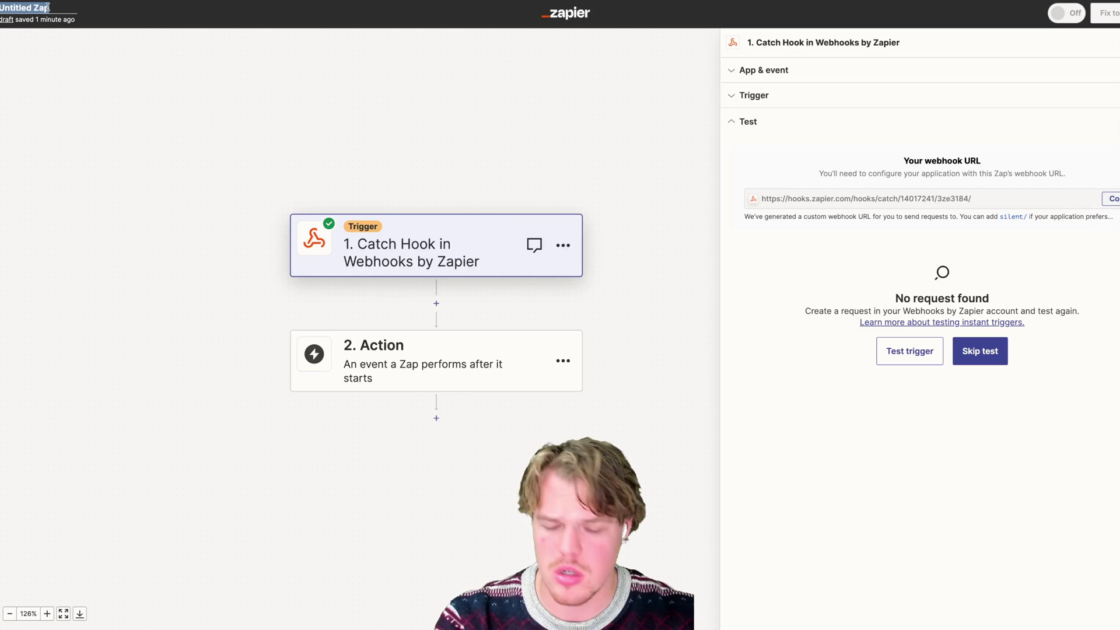
type("ta Pass")
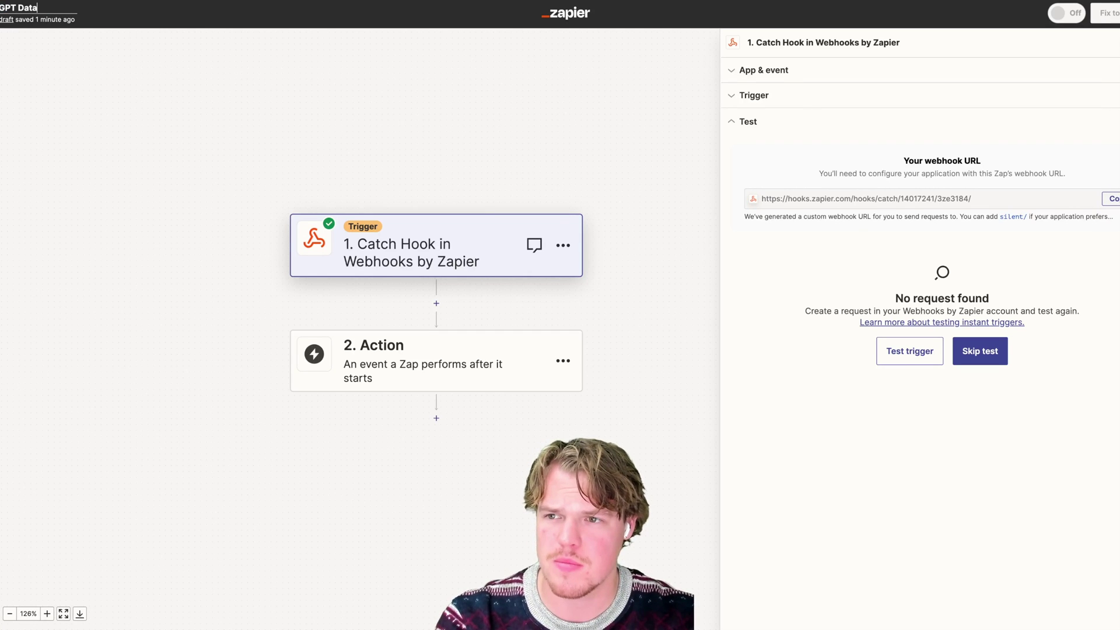
left_click(107, 68)
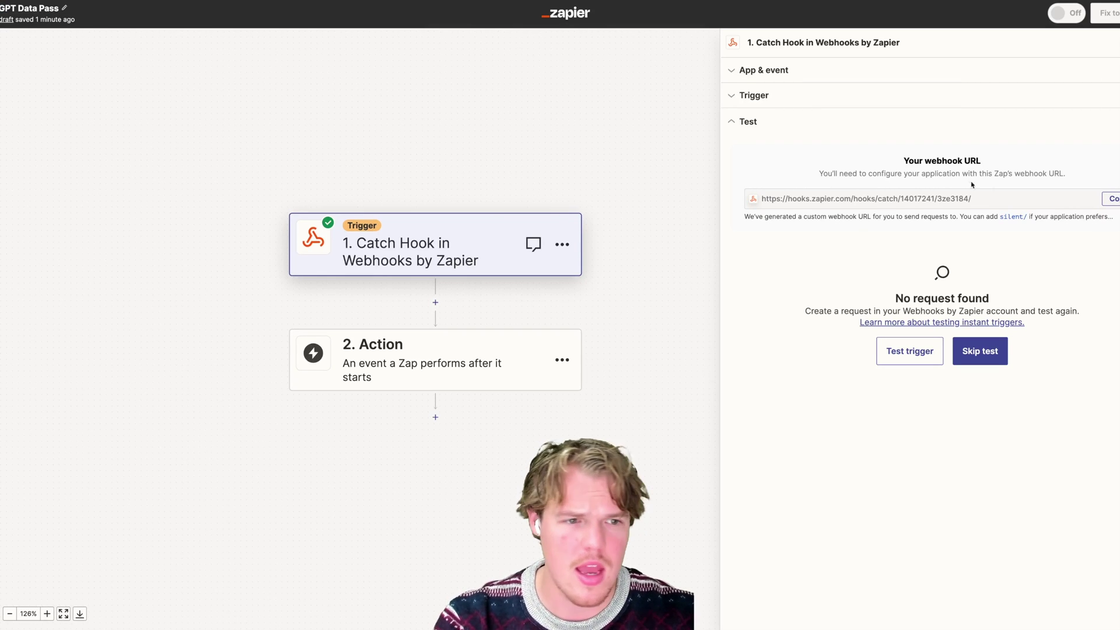
Step: Copy the Zap's webhook URL and paste it into the GPT action's schema, just above the paths entry
left_click(1112, 198)
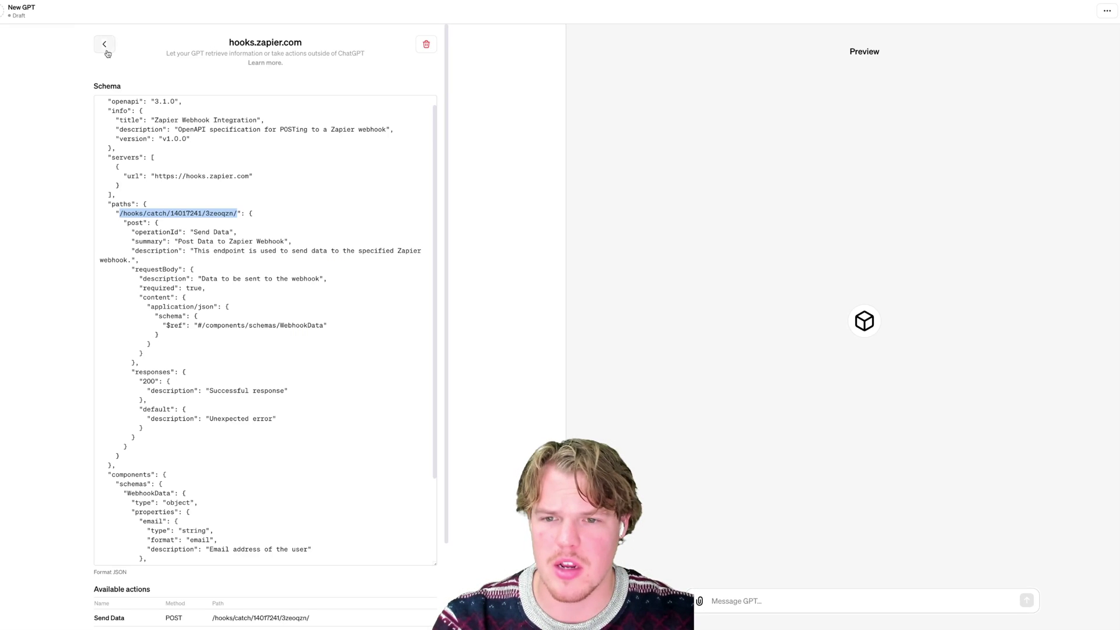
left_click(197, 196)
key("super+v")
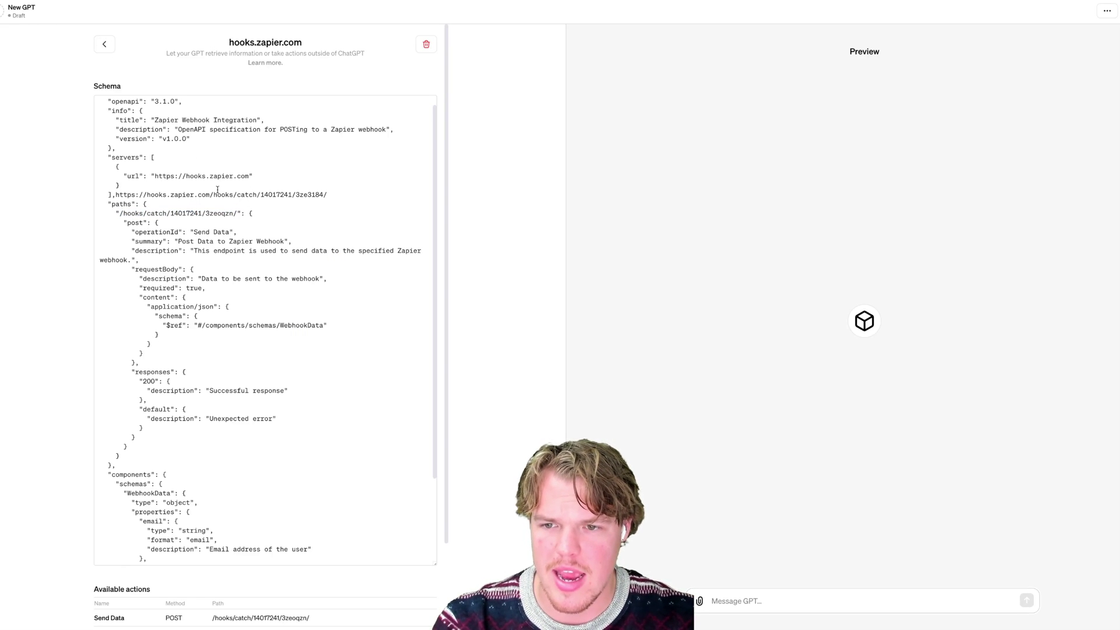
left_click_drag(213, 196, 116, 195)
left_click(212, 199)
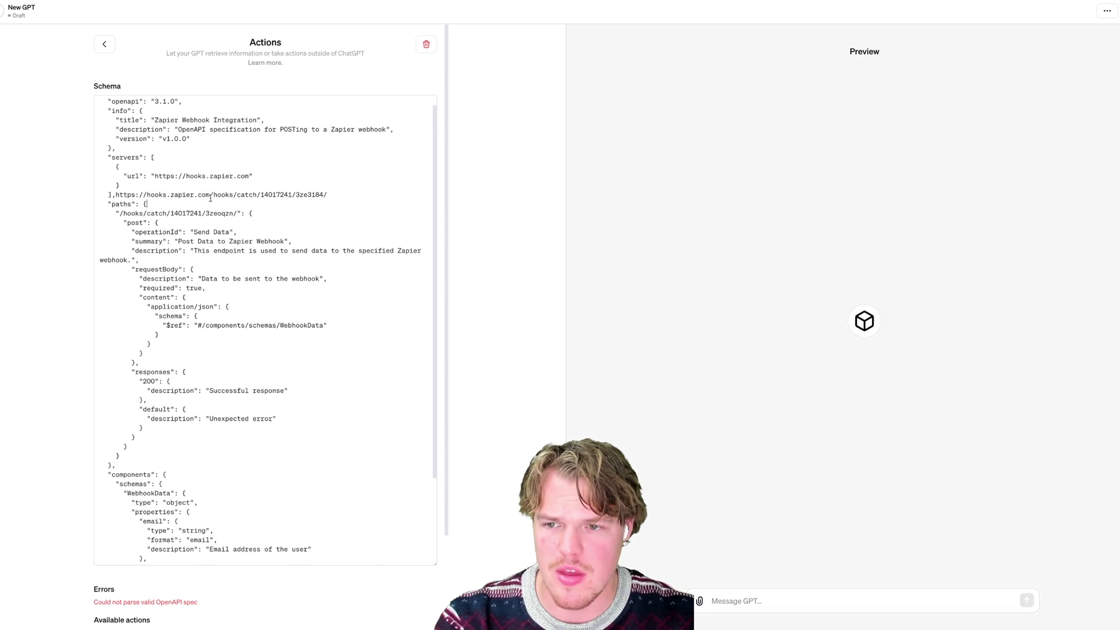
Step: Replace the path under paths with the /hooks/catch/ portion of the pasted webhook URL, and delete the temporary URL above it
left_click_drag(211, 195, 329, 194)
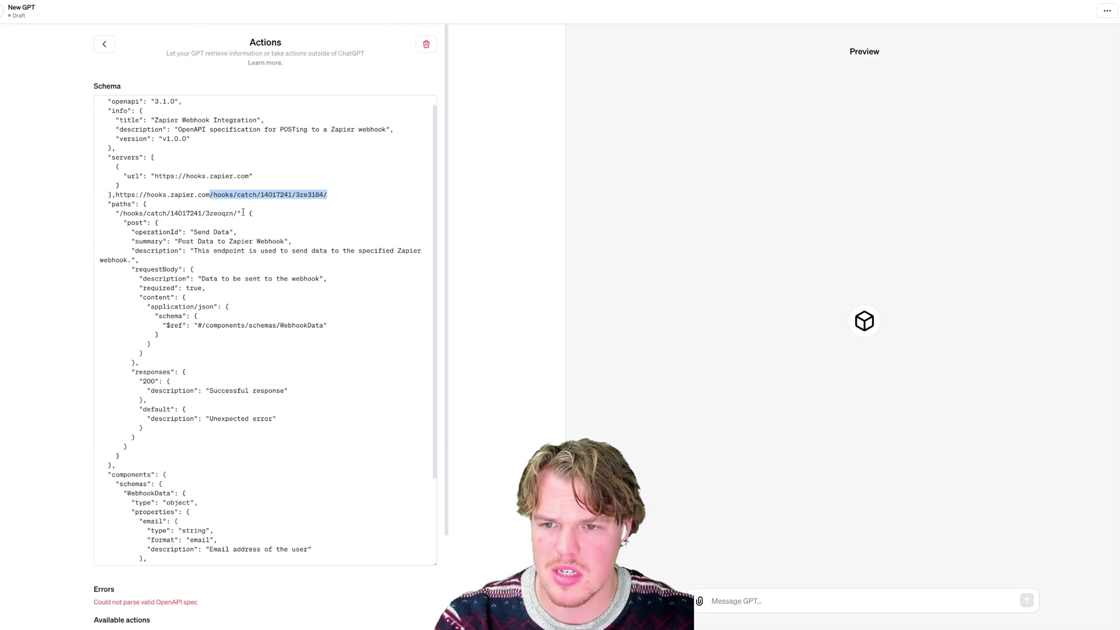
left_click_drag(237, 213, 119, 213)
key("ctrl+v")
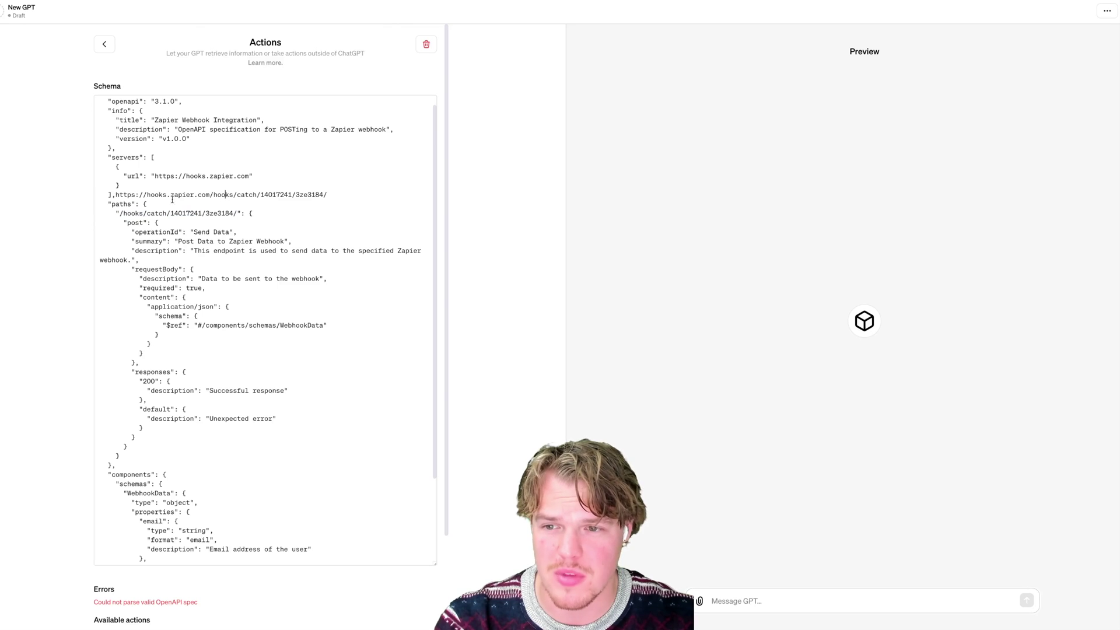
left_click_drag(117, 195, 344, 192)
key("BackSpace")
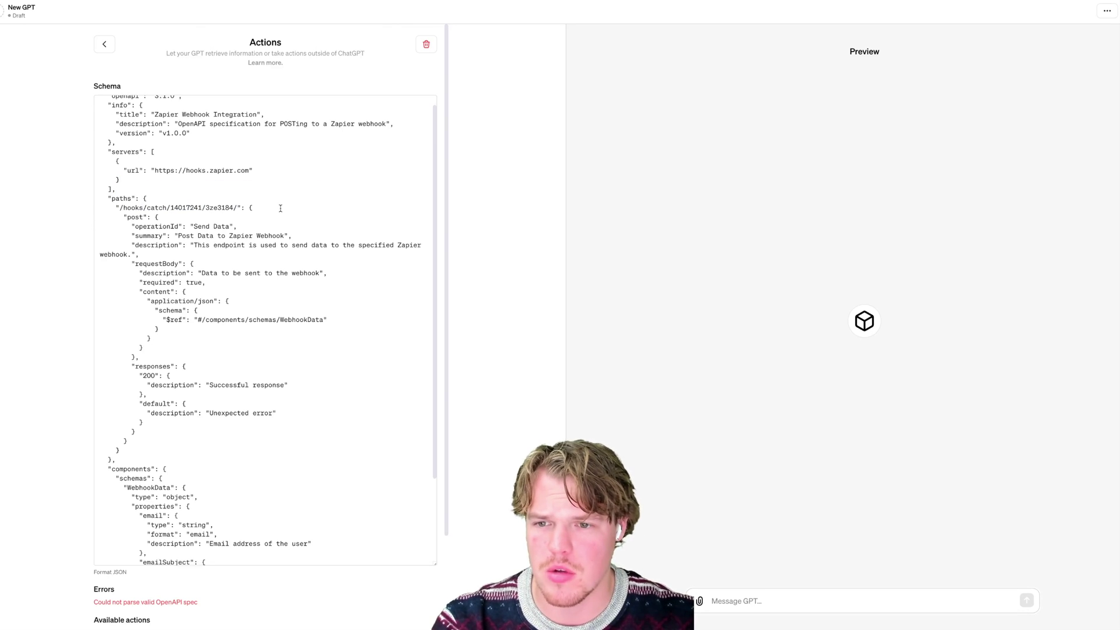
Step: Shrink the height of the schema editor so the available actions, authentication and privacy policy sections fit on the page
scroll(236, 216, "down", 1)
scroll(236, 216, "down", 1)
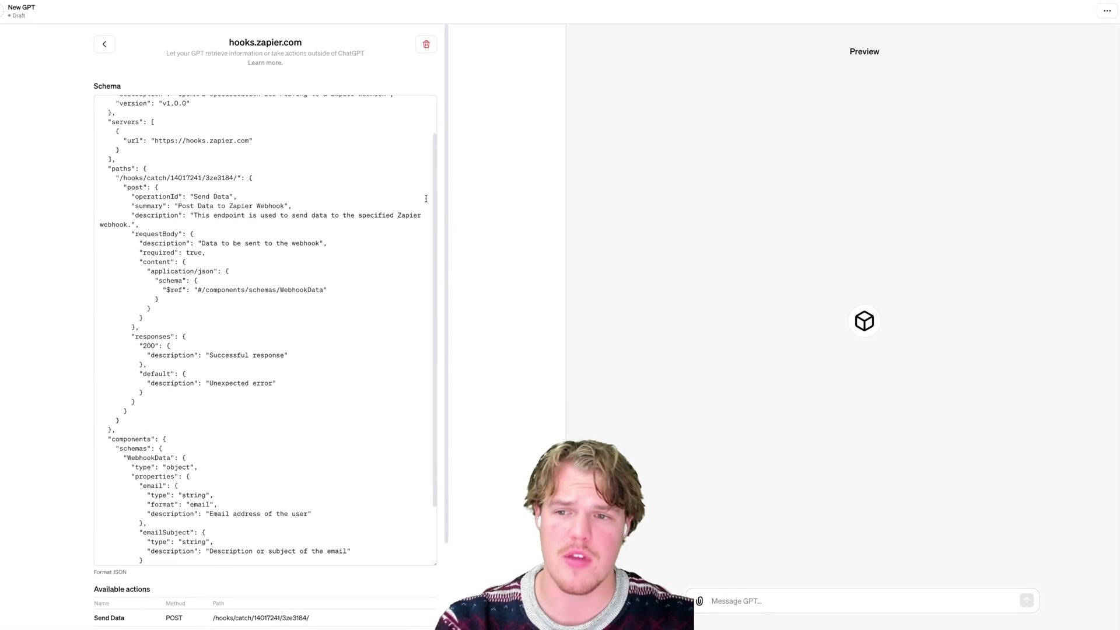
scroll(366, 209, "up", 1)
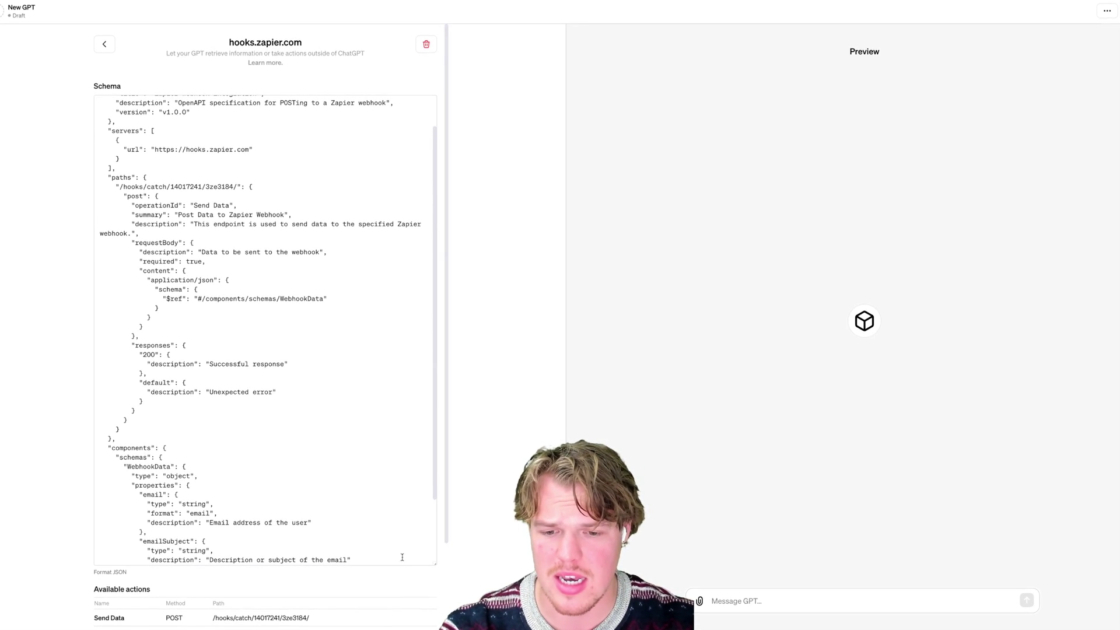
left_click_drag(434, 564, 432, 309)
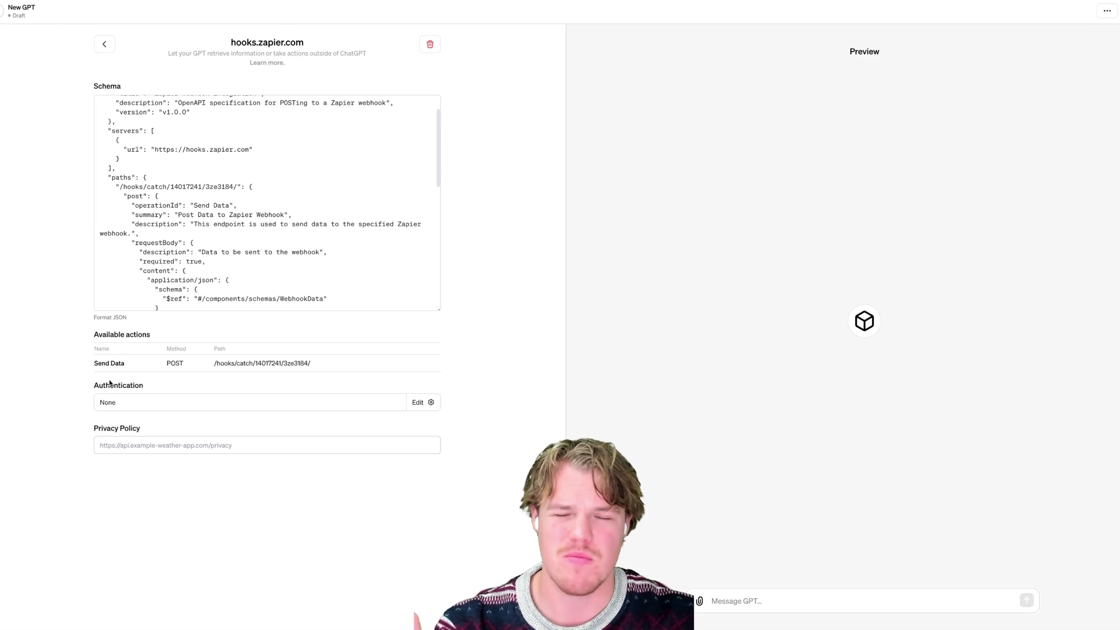
Step: Try appending "fwfwef" to the Send Data operationId in the schema, and remove the added text again
left_click(229, 205)
type("fwfwef")
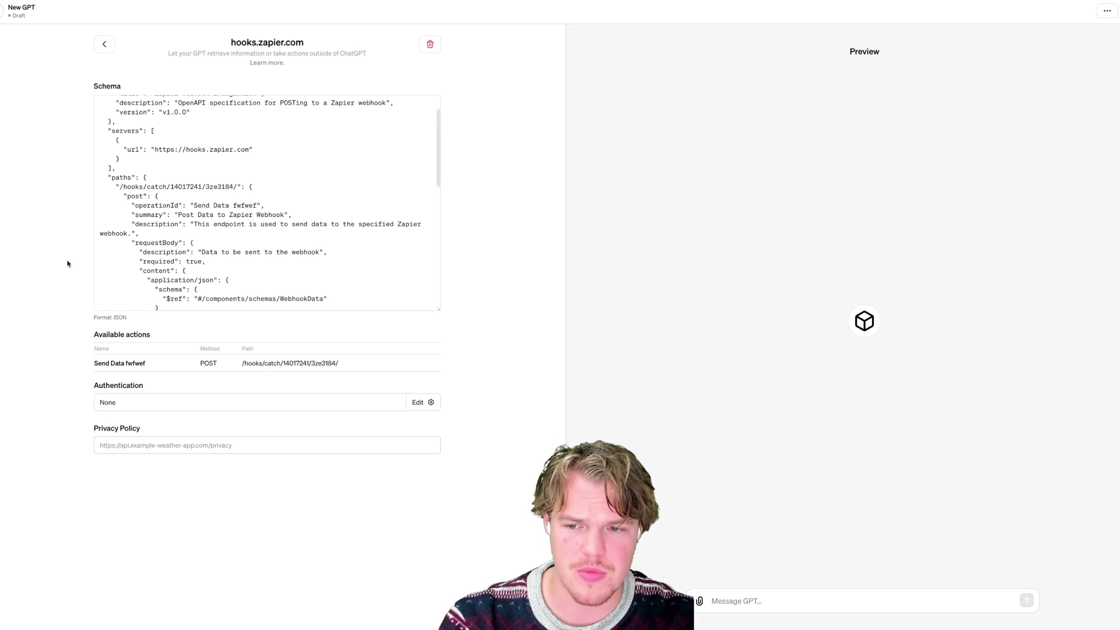
double_click(243, 206)
key("BackSpace")
key("BackSpace")
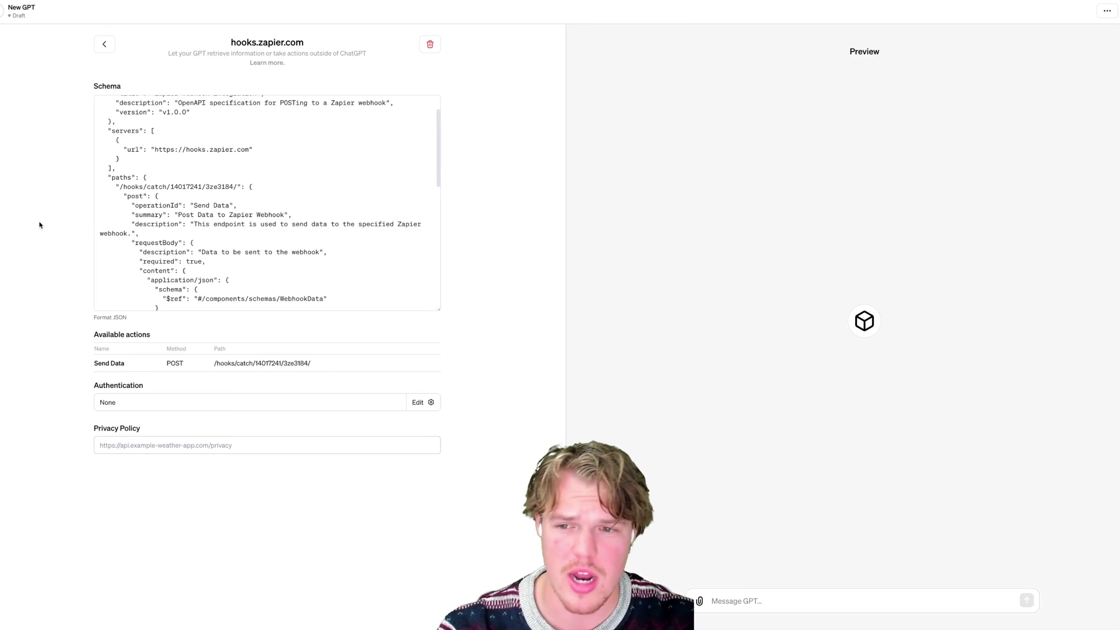
Step: Examine the rest of the schema, from the request body and responses to the WebhookData properties email and emailSubject
scroll(206, 209, "down", 1)
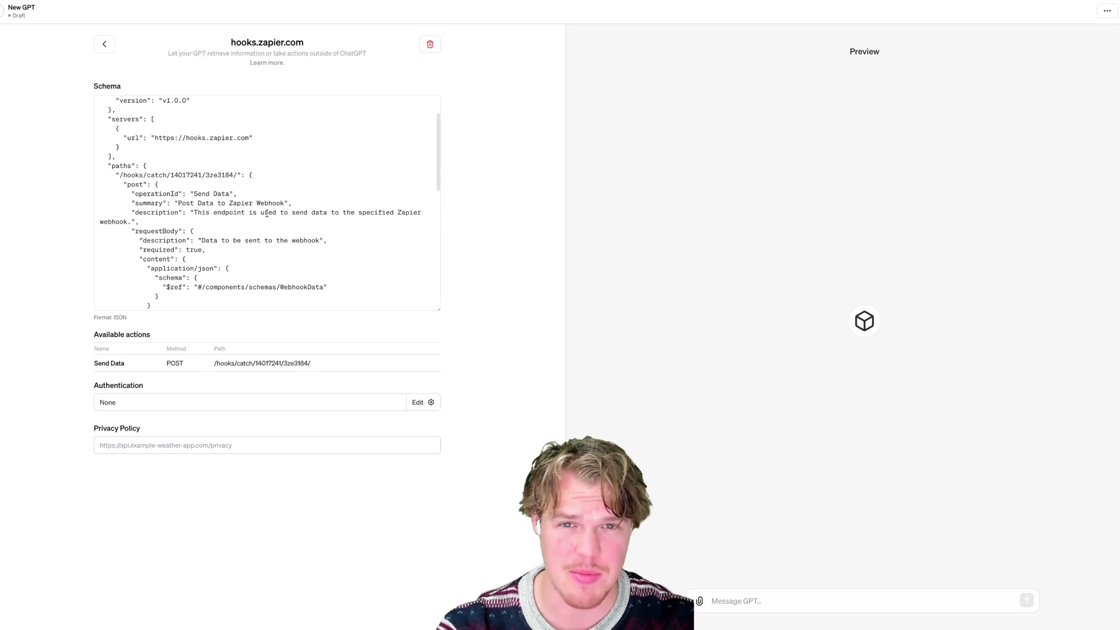
scroll(265, 214, "down", 1)
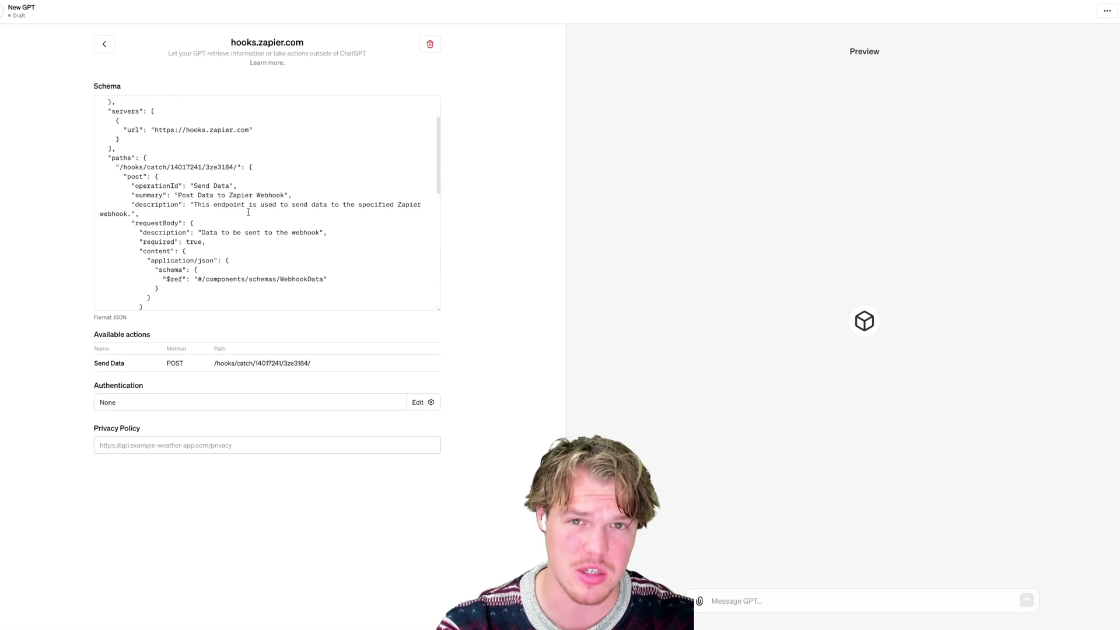
scroll(248, 213, "down", 2)
scroll(251, 214, "down", 4)
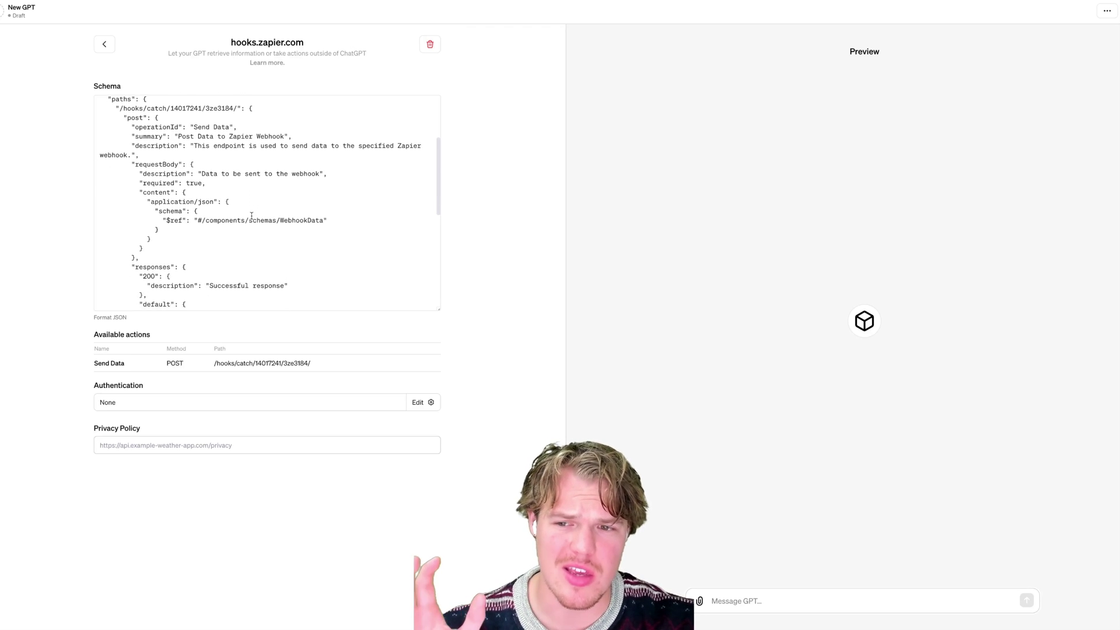
scroll(251, 215, "down", 2)
scroll(252, 216, "down", 5)
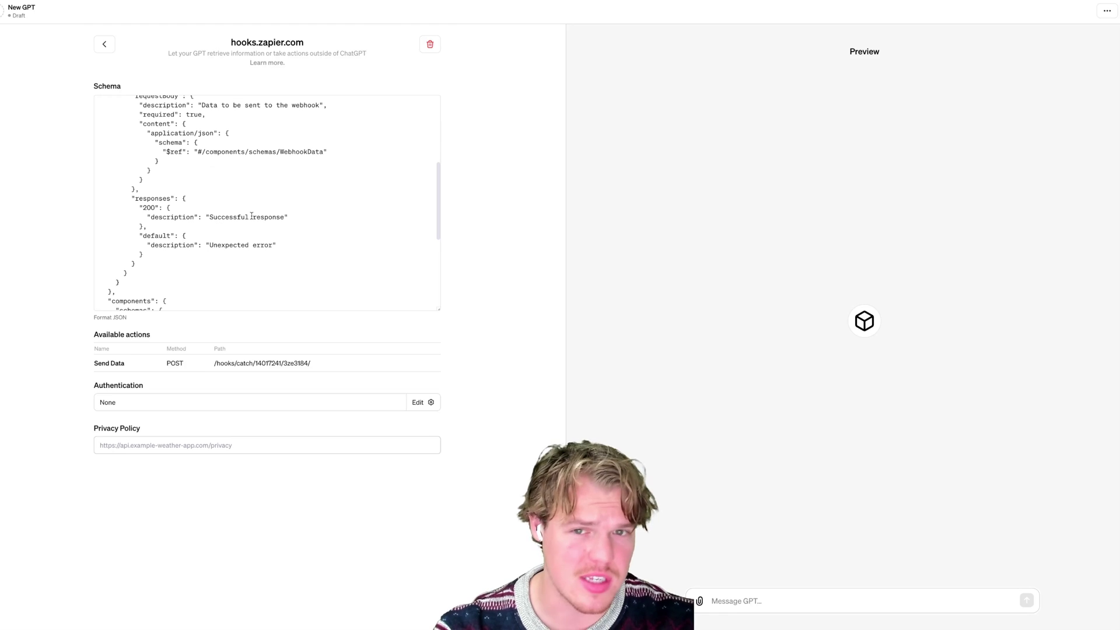
scroll(252, 217, "down", 1)
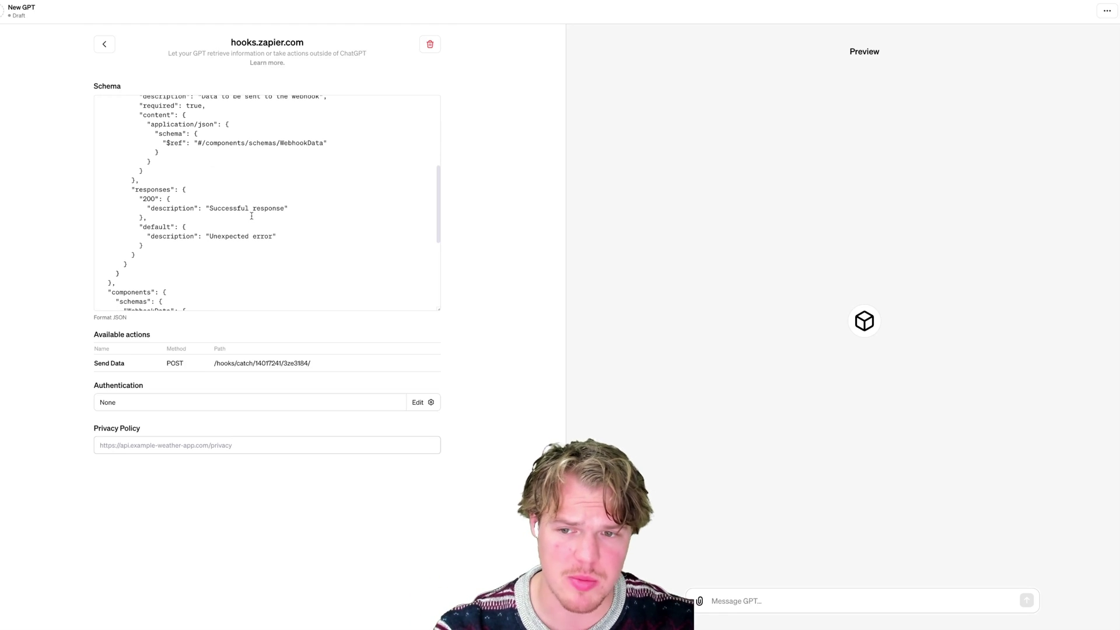
scroll(257, 242, "down", 10)
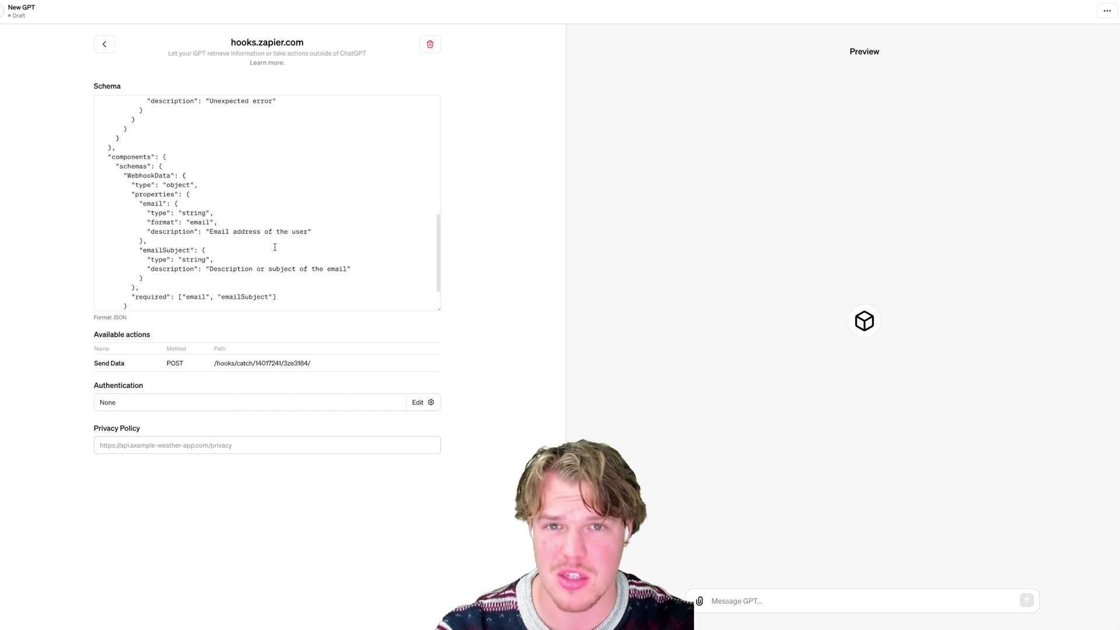
scroll(275, 248, "down", 1)
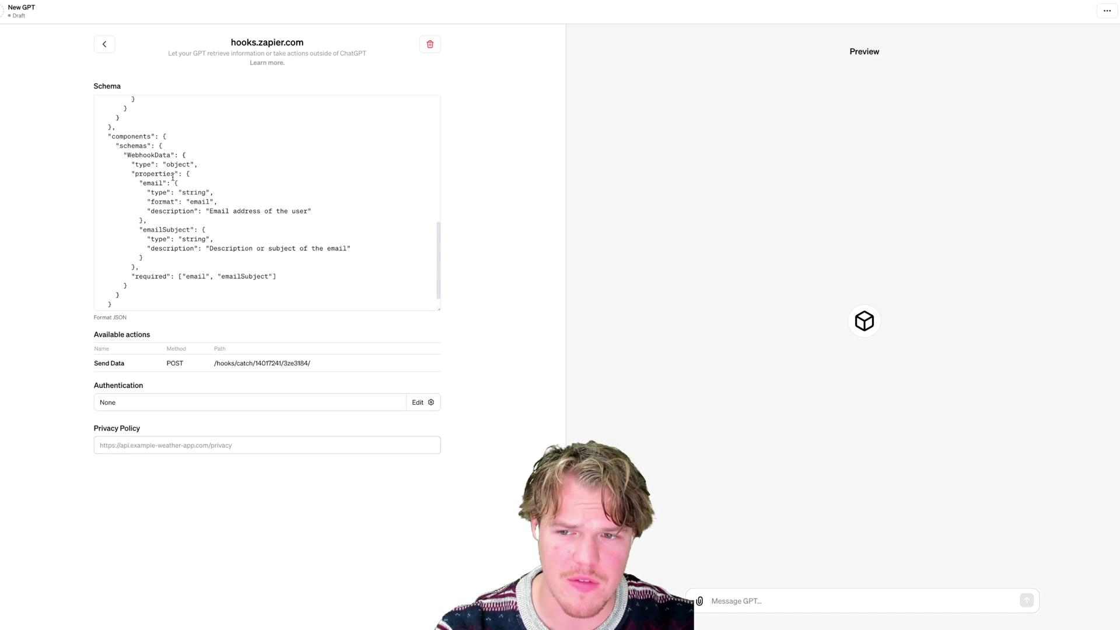
scroll(204, 205, "down", 1)
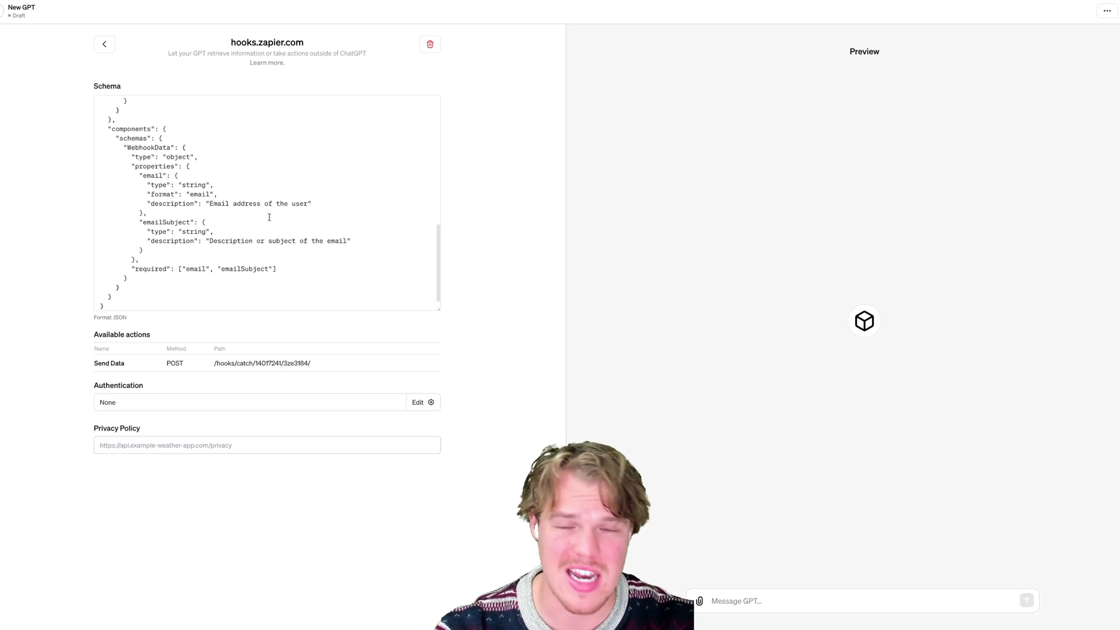
scroll(286, 217, "down", 1)
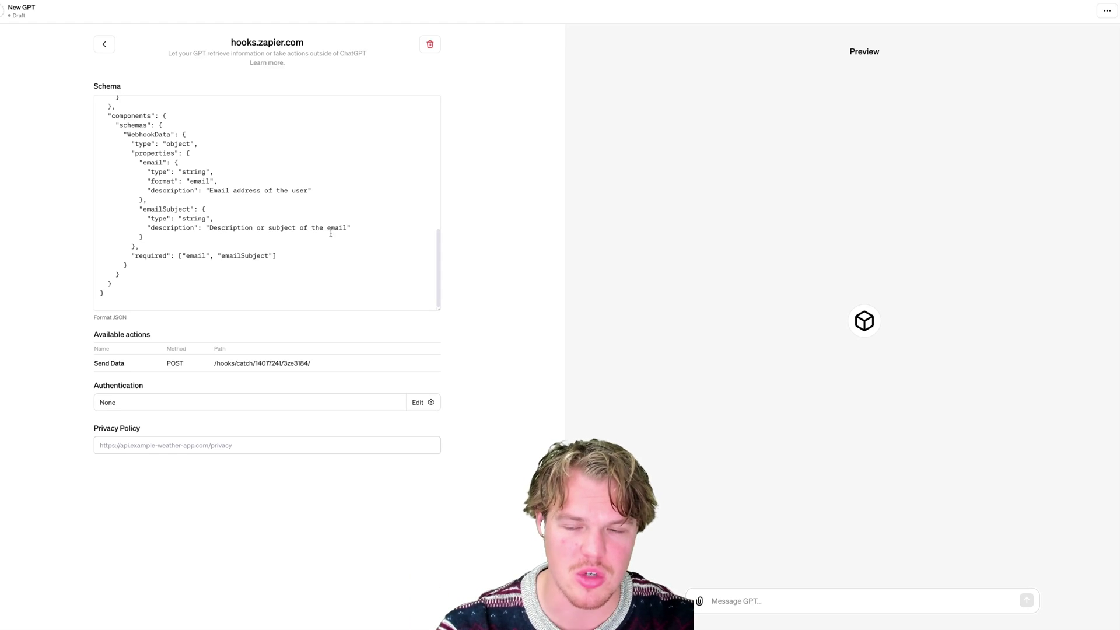
scroll(315, 211, "up", 1)
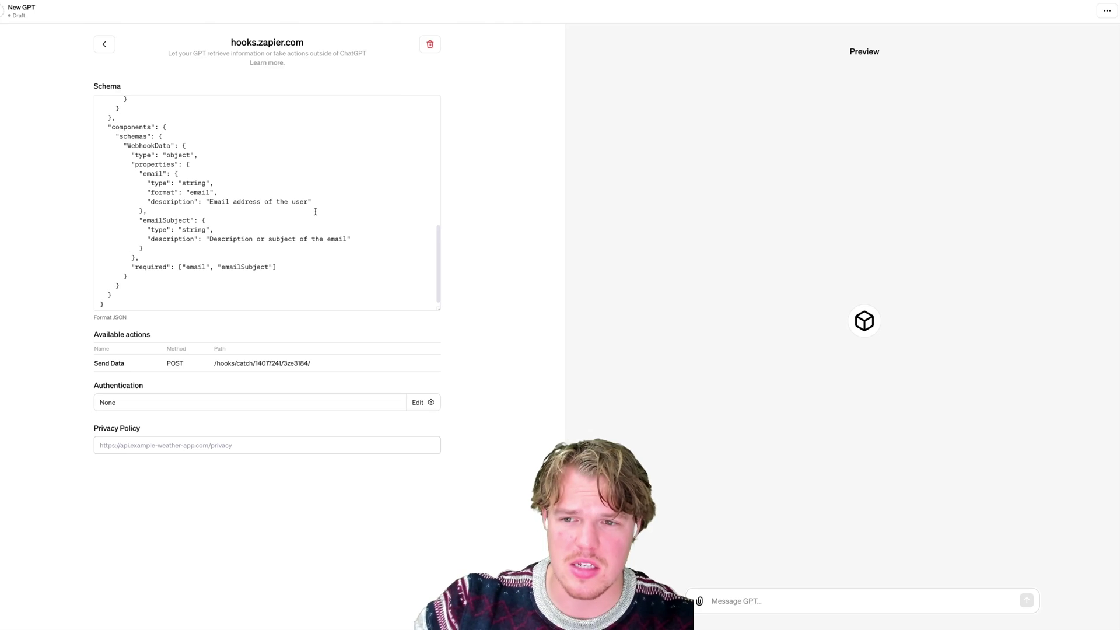
scroll(298, 216, "down", 1)
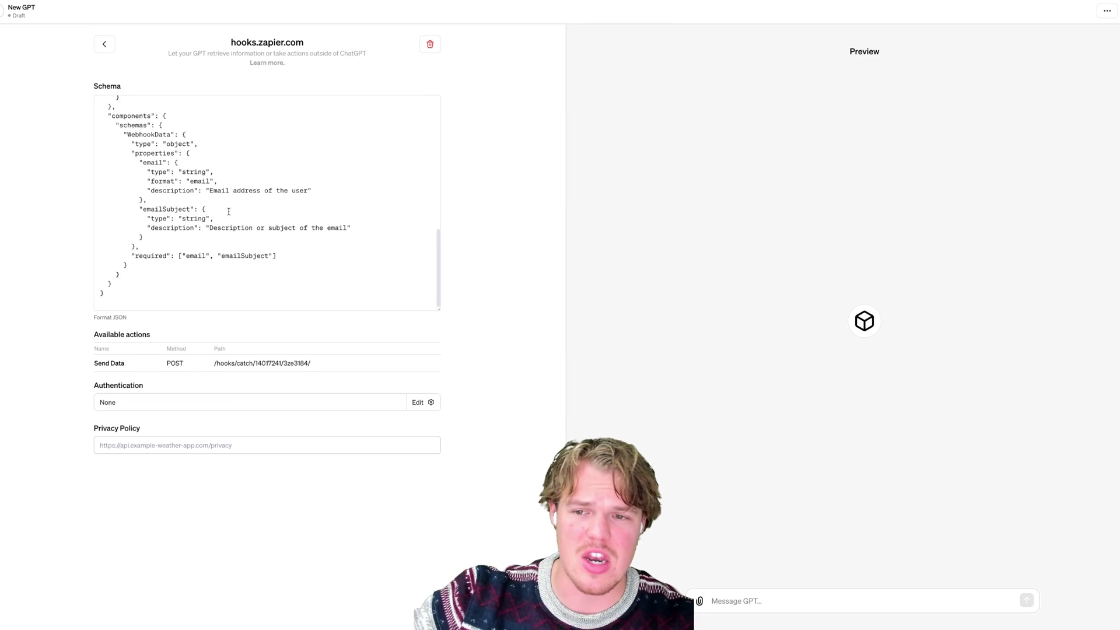
left_click_drag(190, 238, 110, 209)
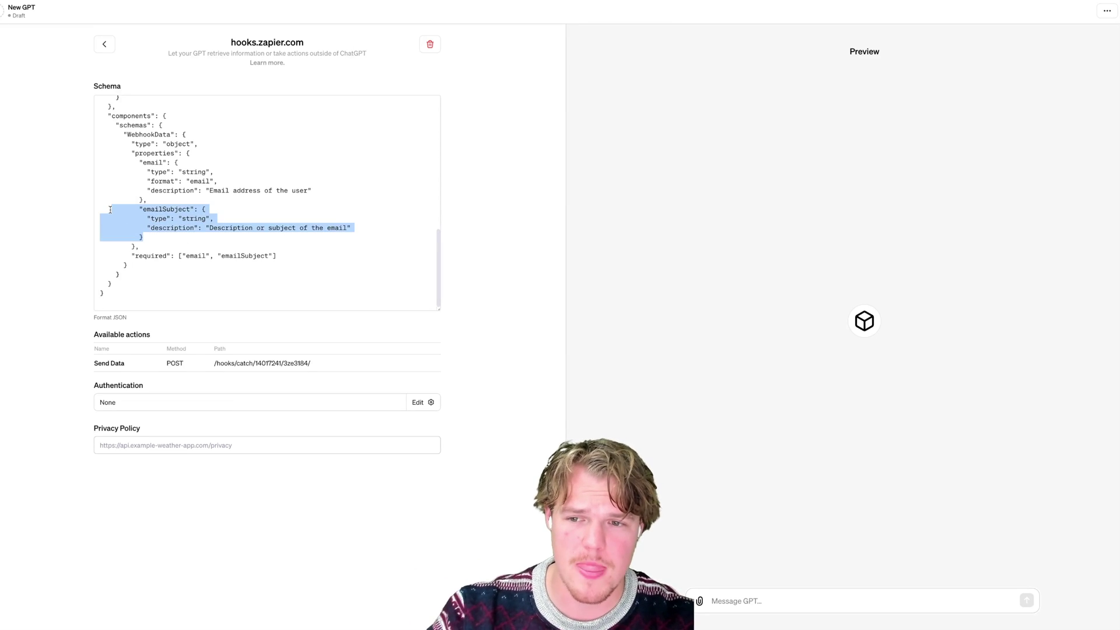
Step: Try adding "NewDataPoint" after "emailSubject" in the WebhookData required list
left_click(274, 256)
type(", \"New Da")
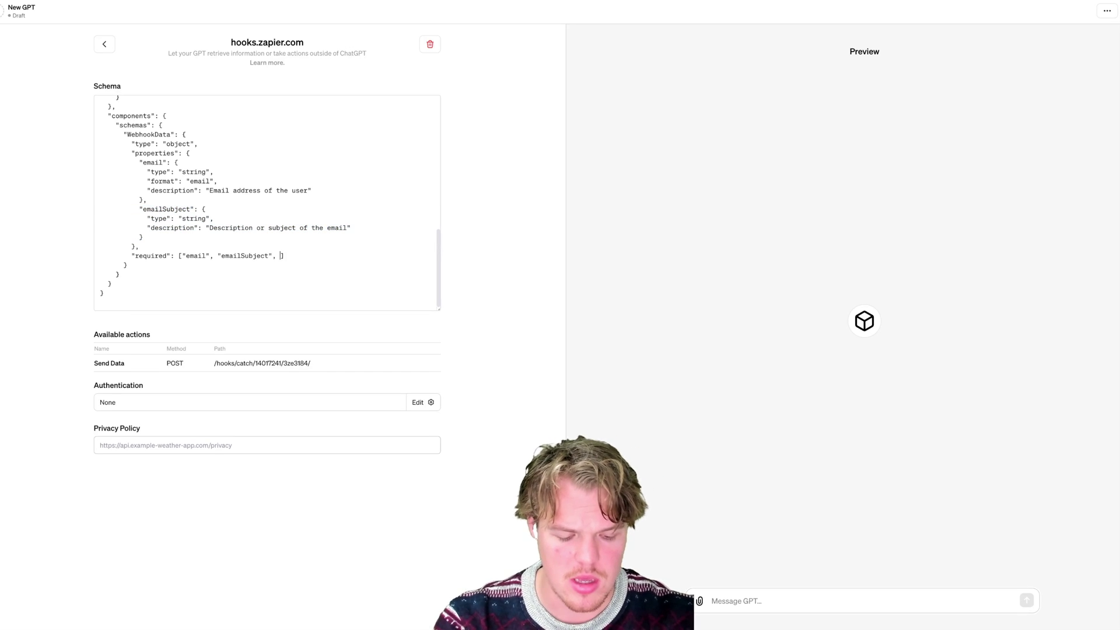
key("BackSpace")
key("BackSpace")
key("BackSpace")
type("Data")
key("BackSpace")
key("BackSpace")
type("taPo")
key("BackSpace")
key("BackSpace")
key("BackSpace")
key("BackSpace")
type("taPoint:")
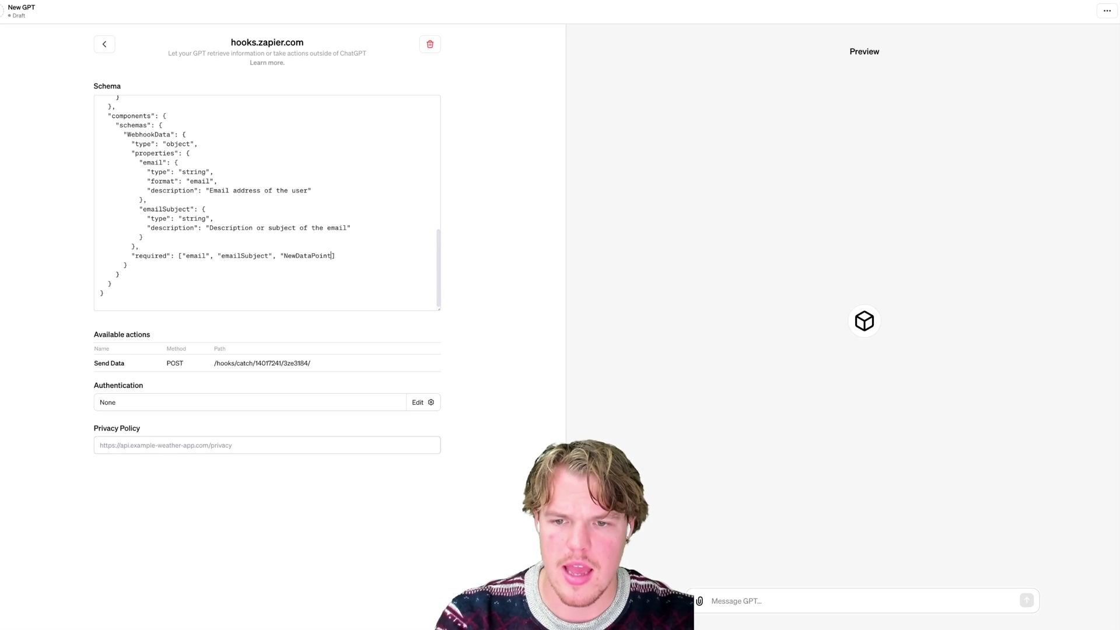
type("\"")
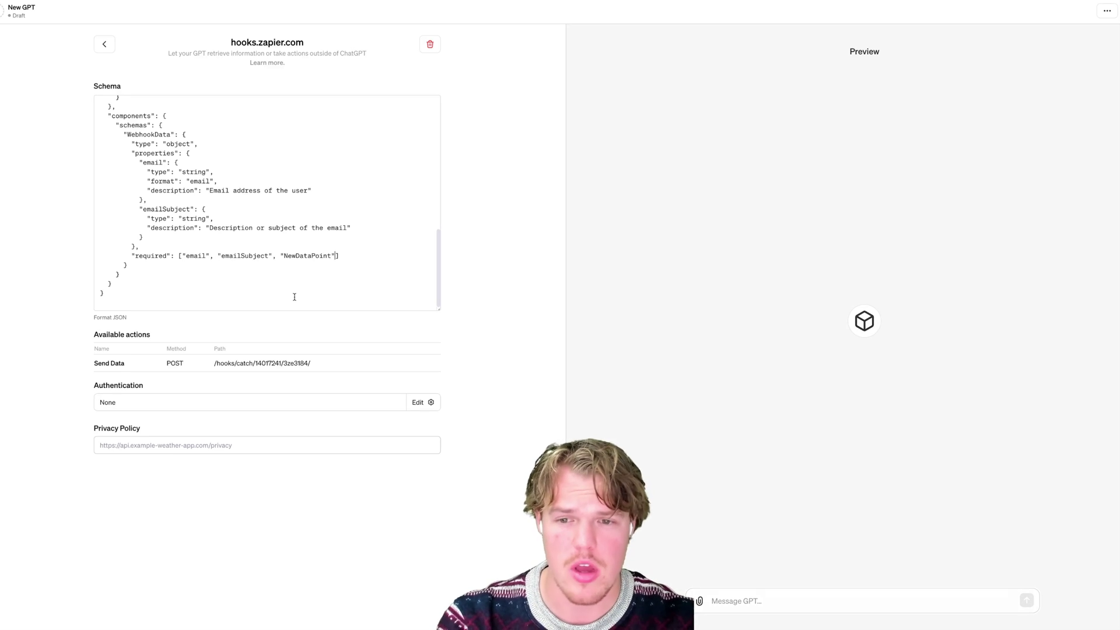
Step: Remove the "NewDataPoint" entry and its preceding comma from the required list
key("BackSpace")
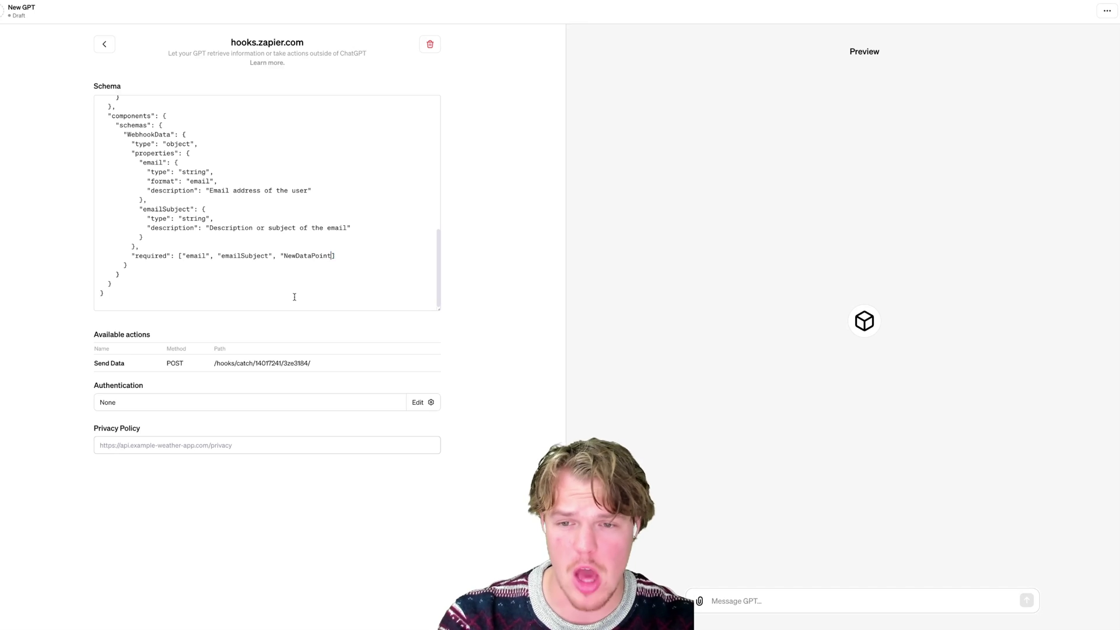
key("BackSpace")
key("BackSpace")
key("BackSpace")
key("BackSpace")
key("BackSpace")
key("BackSpace")
key("BackSpace")
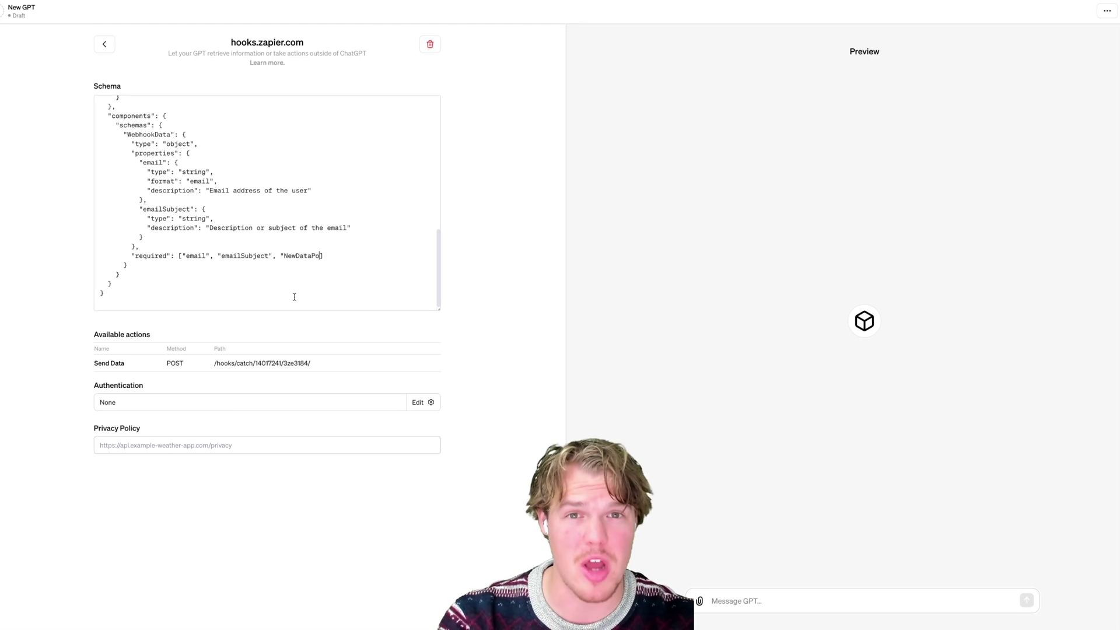
type("ra")
key("BackSpace")
key("BackSpace")
key("BackSpace")
key("BackSpace")
key("BackSpace")
key("BackSpace")
key("BackSpace")
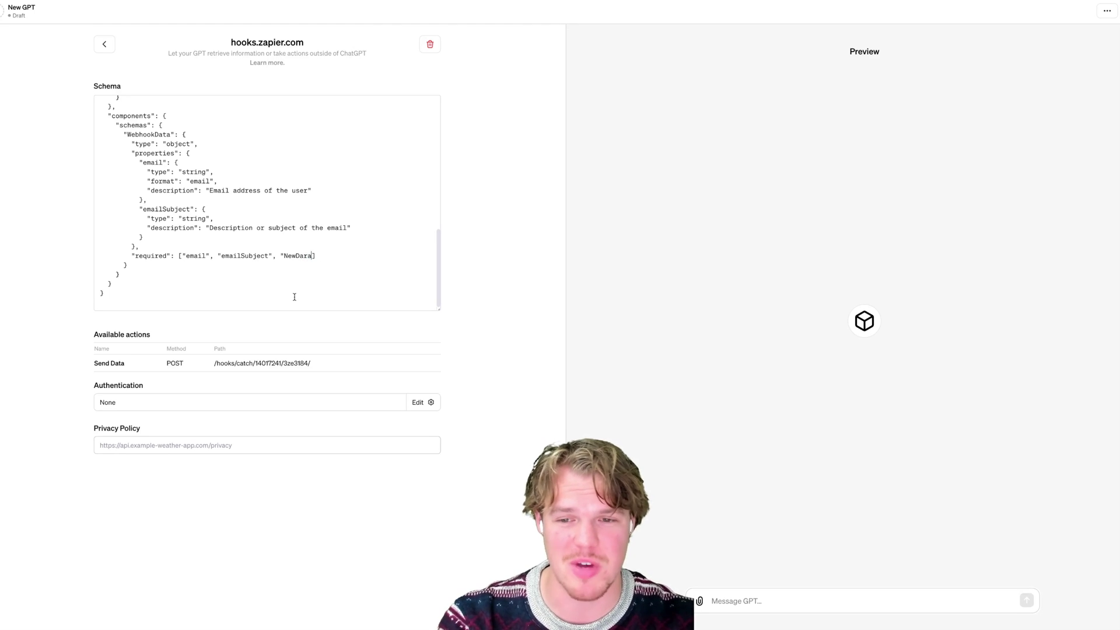
key("BackSpace")
key("BackSpace")
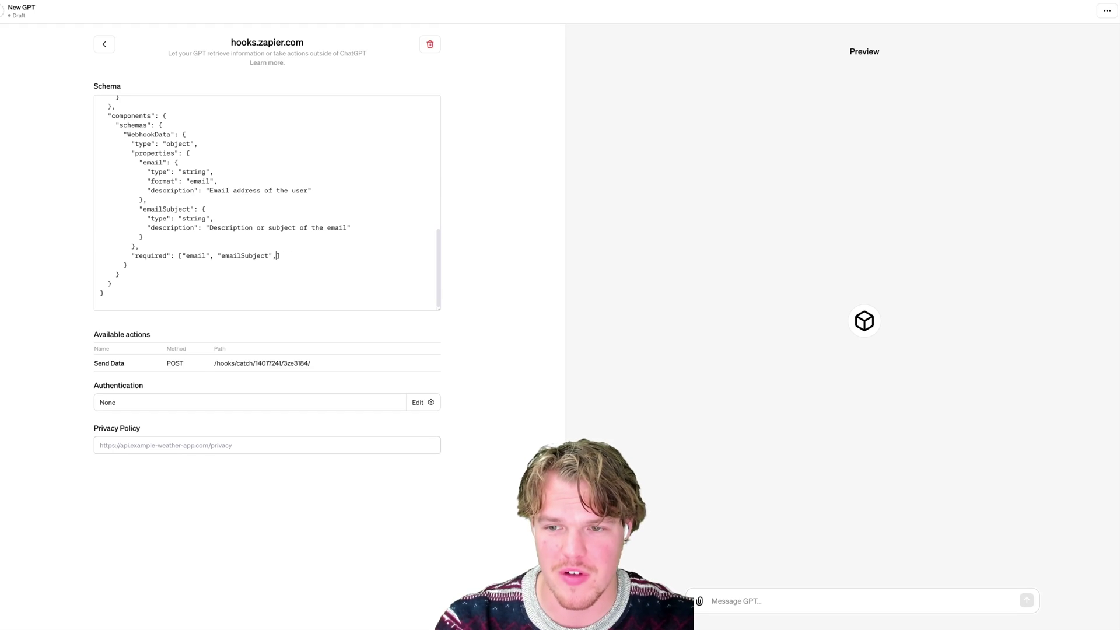
key("BackSpace")
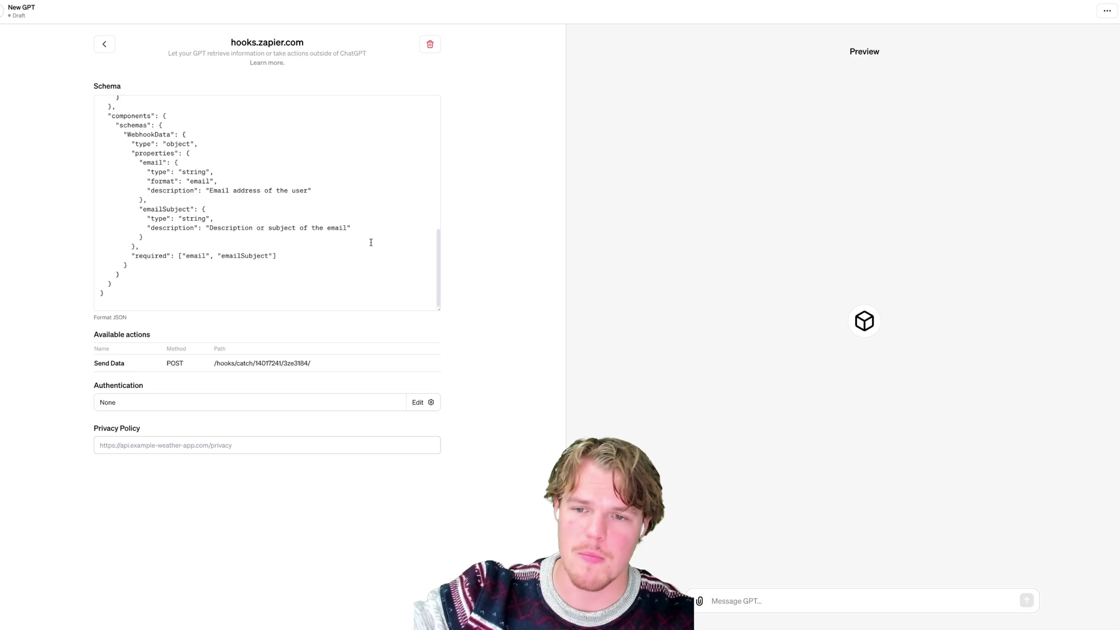
Step: Check the Send Data action's name, and leave the action editor for the GPT Builder conversation
scroll(371, 242, "up", 1)
scroll(371, 242, "down", 1)
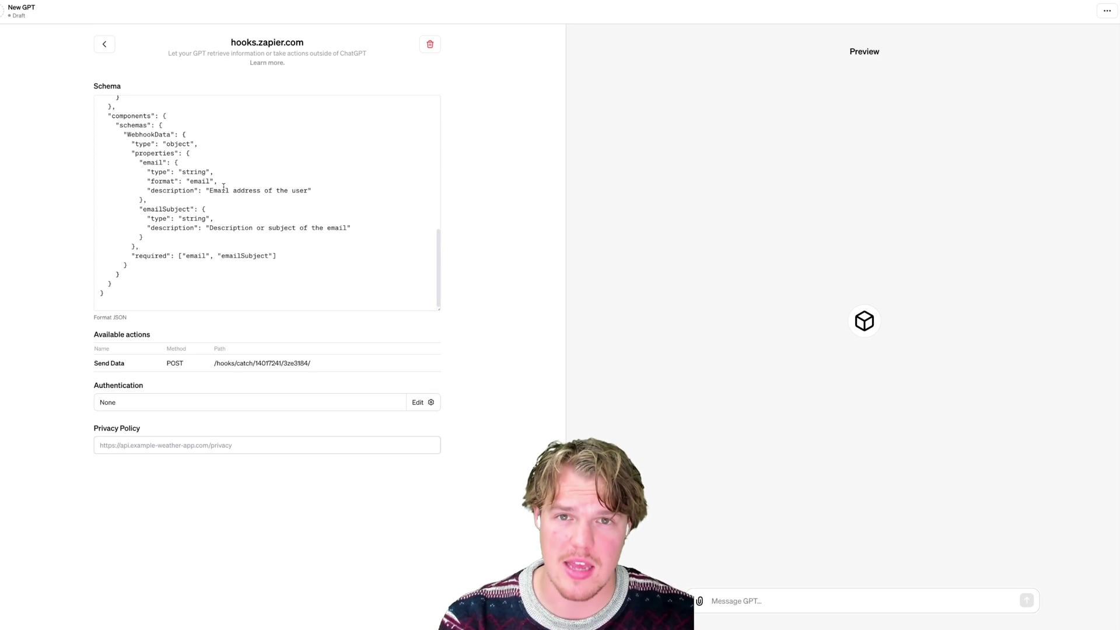
mouse_move(132, 365)
left_mouse_down()
mouse_move(79, 369)
mouse_move(125, 365)
left_mouse_up()
left_click(95, 370)
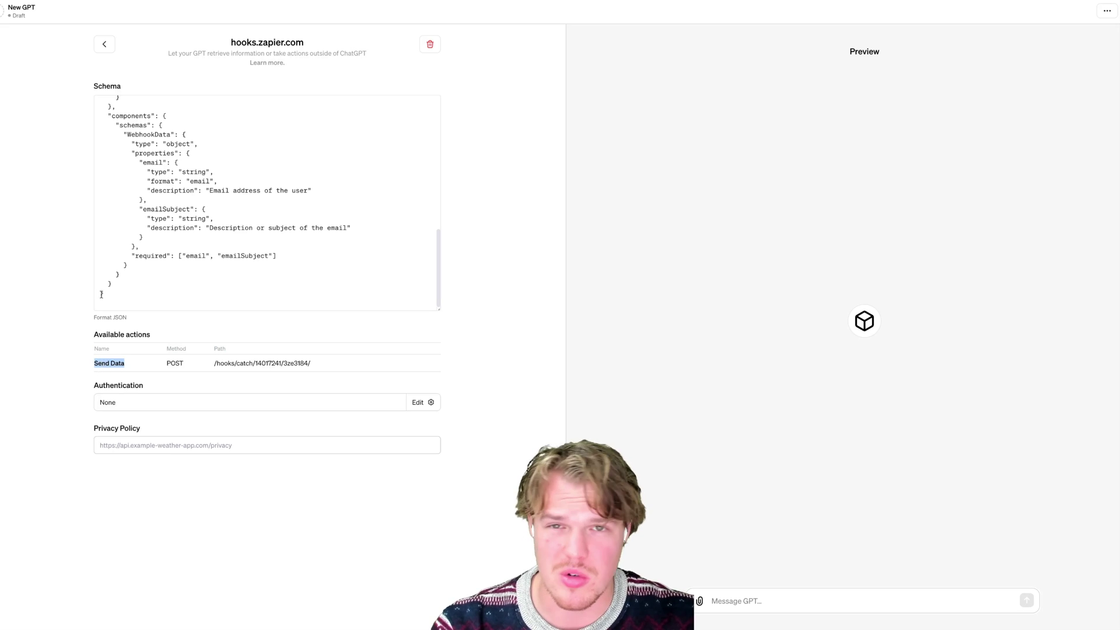
left_click(103, 327)
left_click(100, 49)
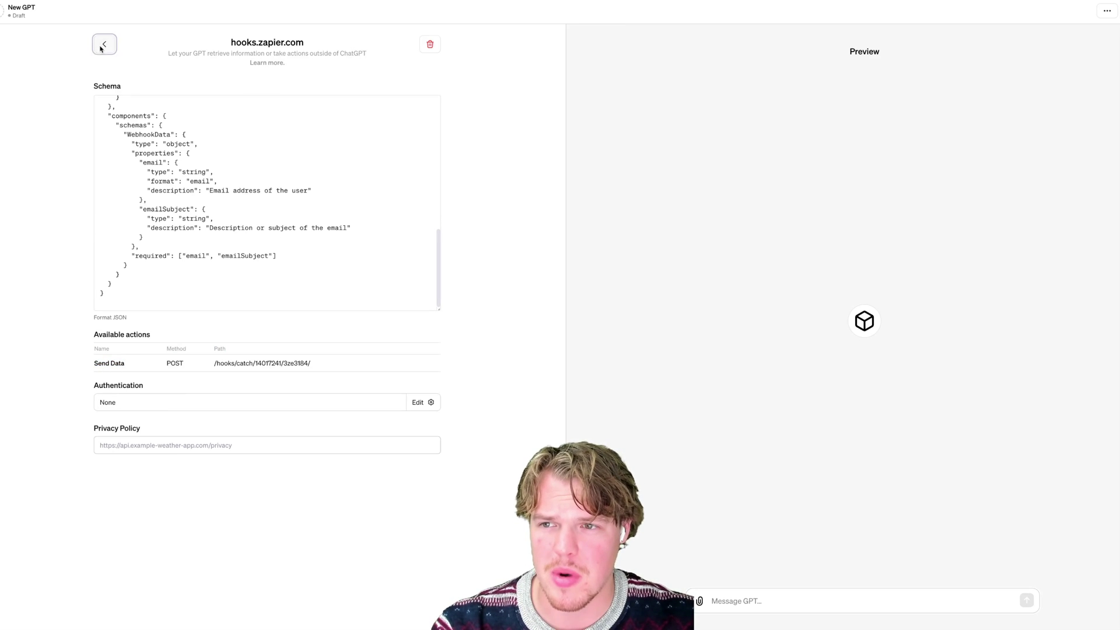
left_click(219, 53)
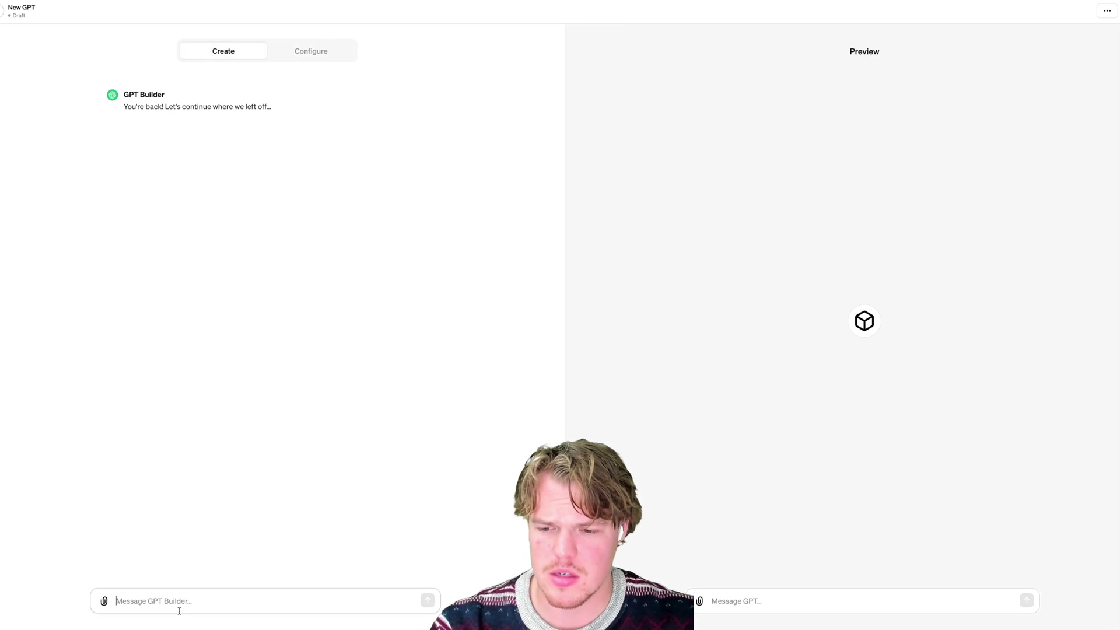
type("Ok")
key("BackSpace")
key("BackSpace")
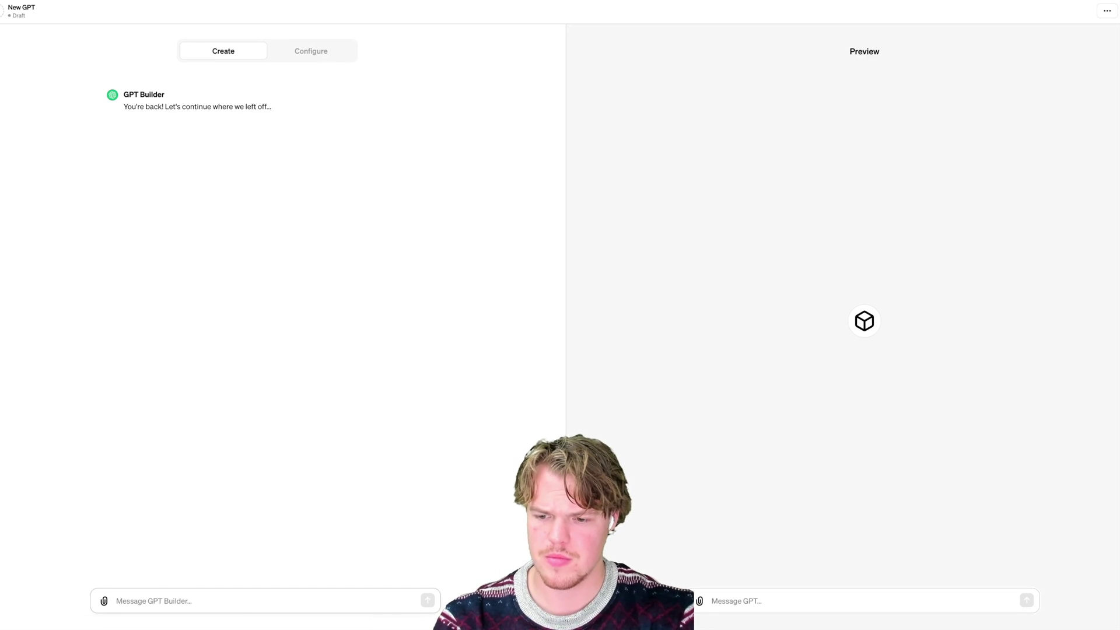
type("Ok today ")
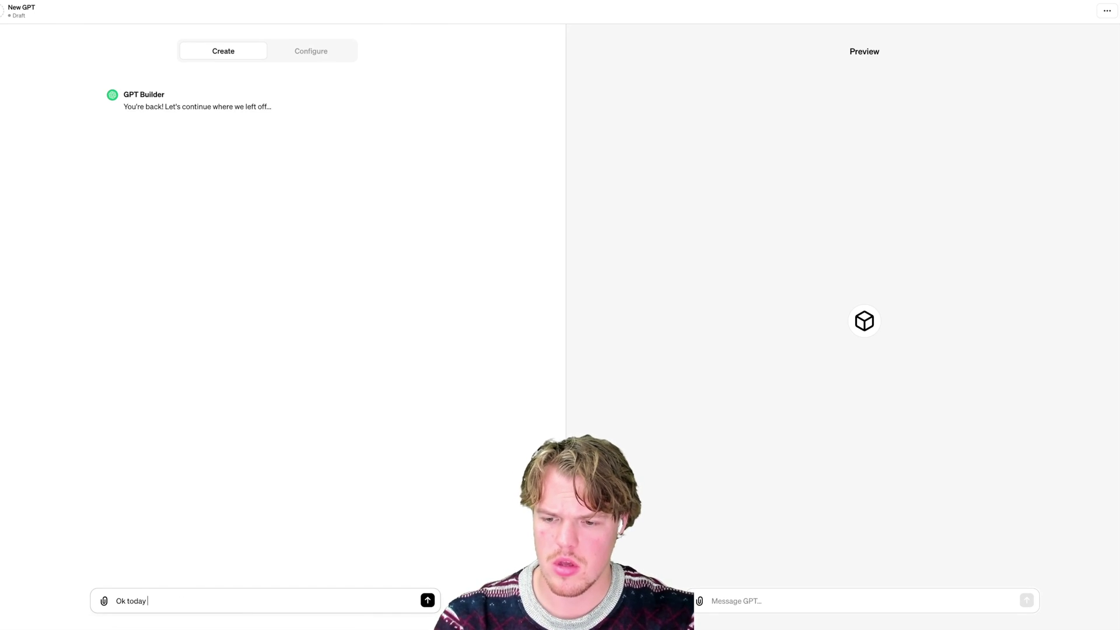
type("we are")
key("ctrl+a")
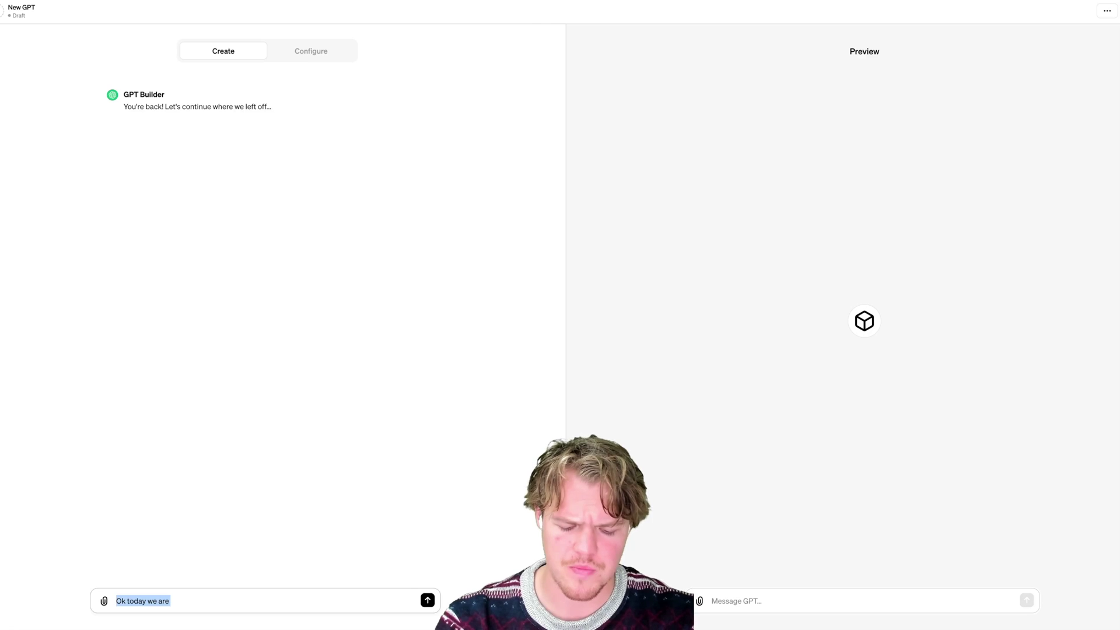
Step: Begin the GPT Builder message with "Your use case is sending data to a zapier webhook using the action of "Send Data"", replacing the existing draft text
type("Your use case is sending data to a zapier webhook")
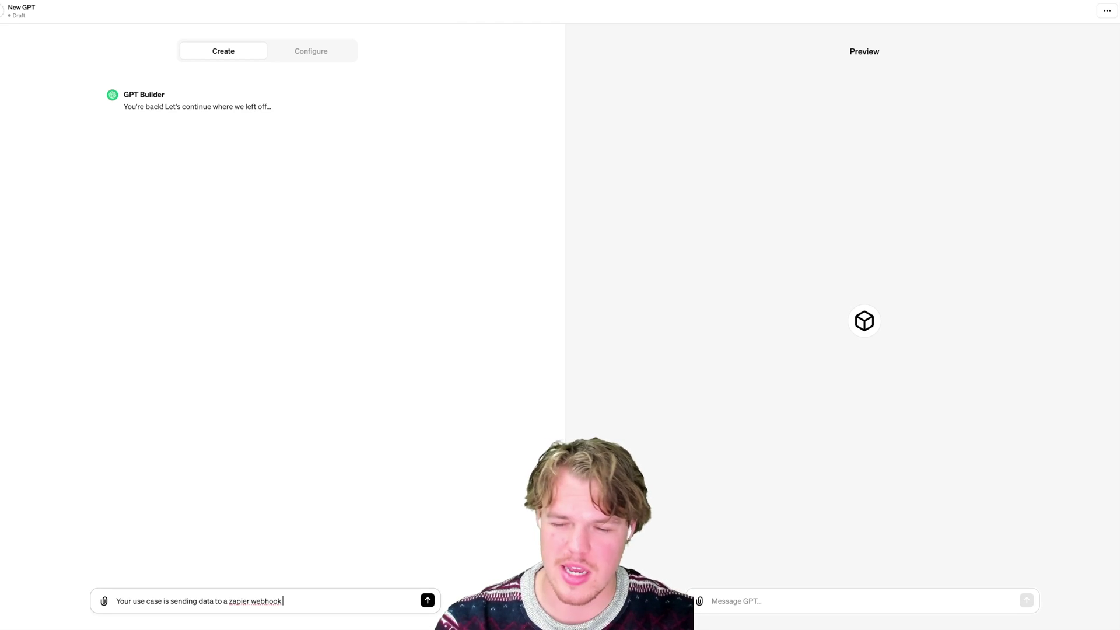
type("us")
type("ing the")
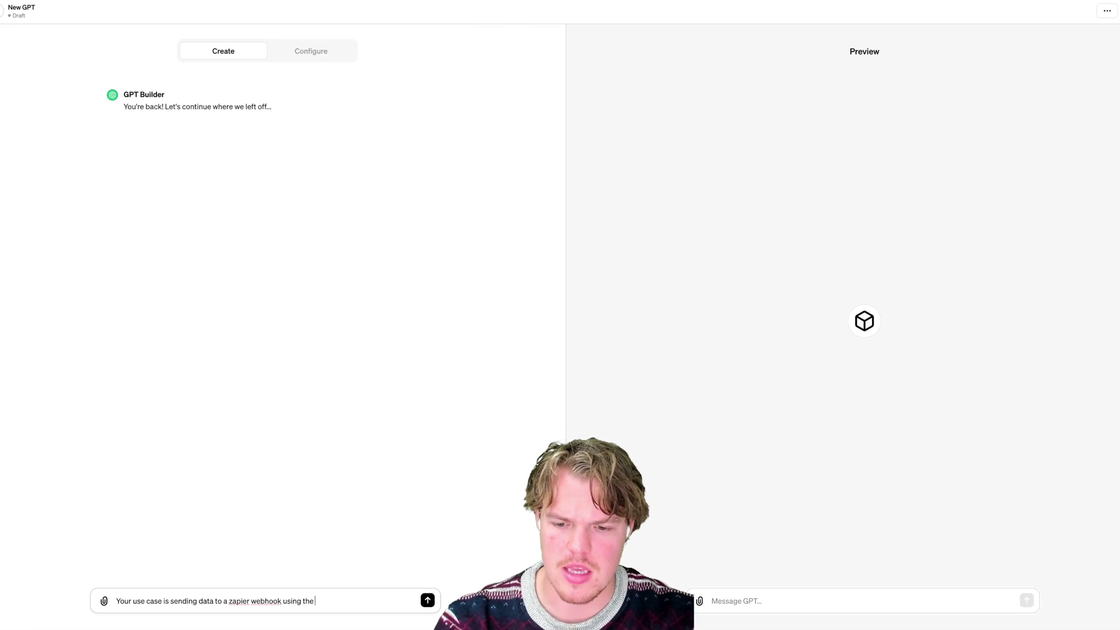
type(" action of Send Data")
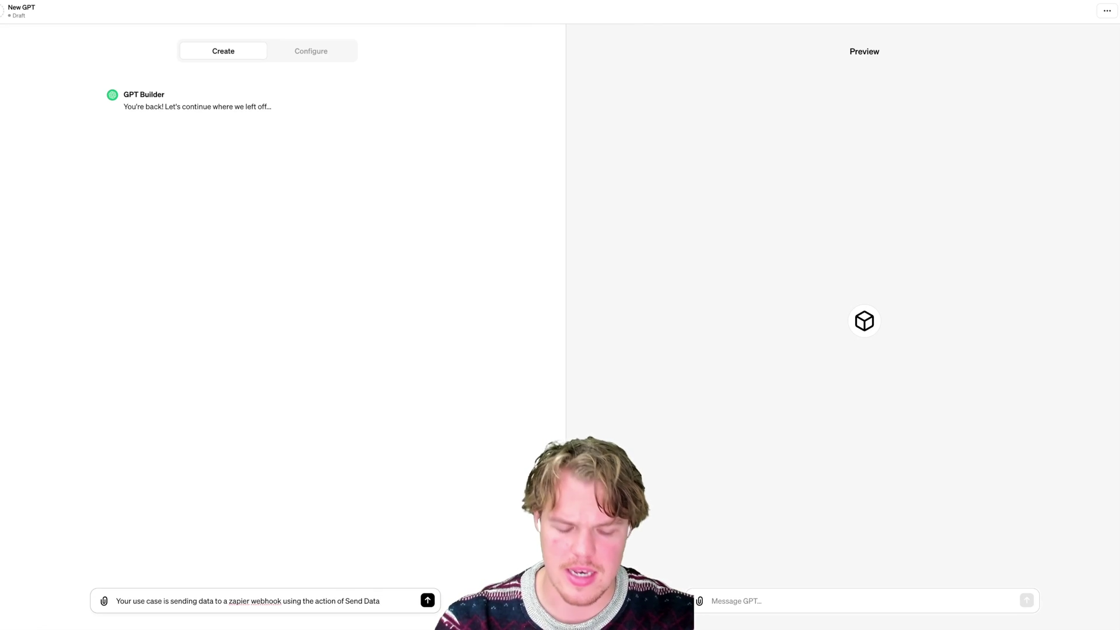
left_click(347, 601)
type("\"")
left_click(388, 602)
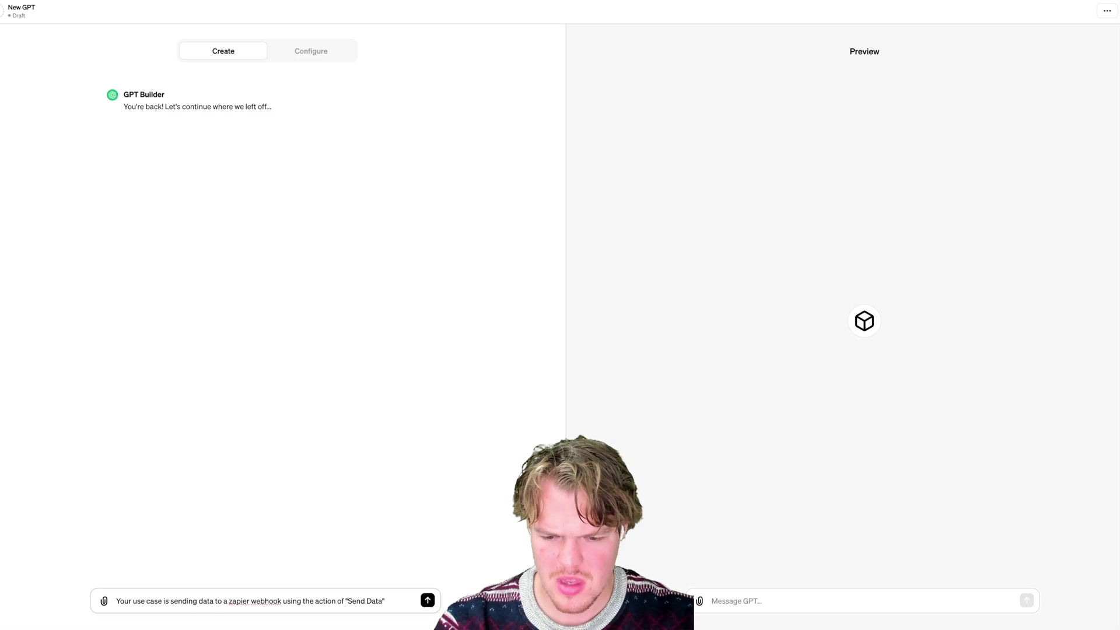
key("shift+Return")
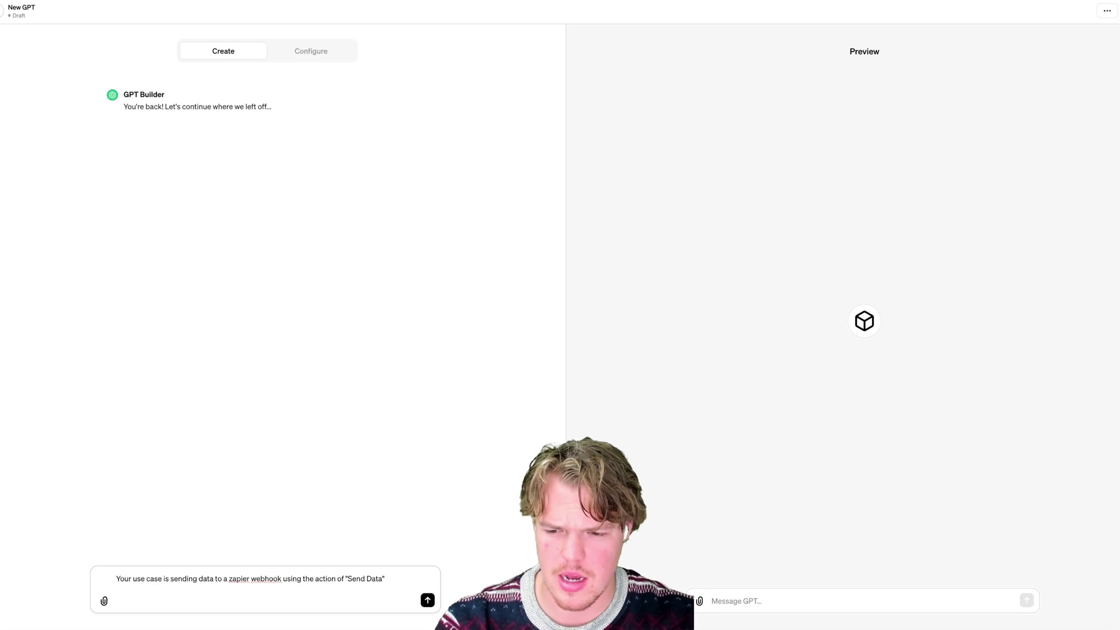
Step: Add the line "The provided data should include an email and whats the email about." to the GPT Builder message
type("The pro")
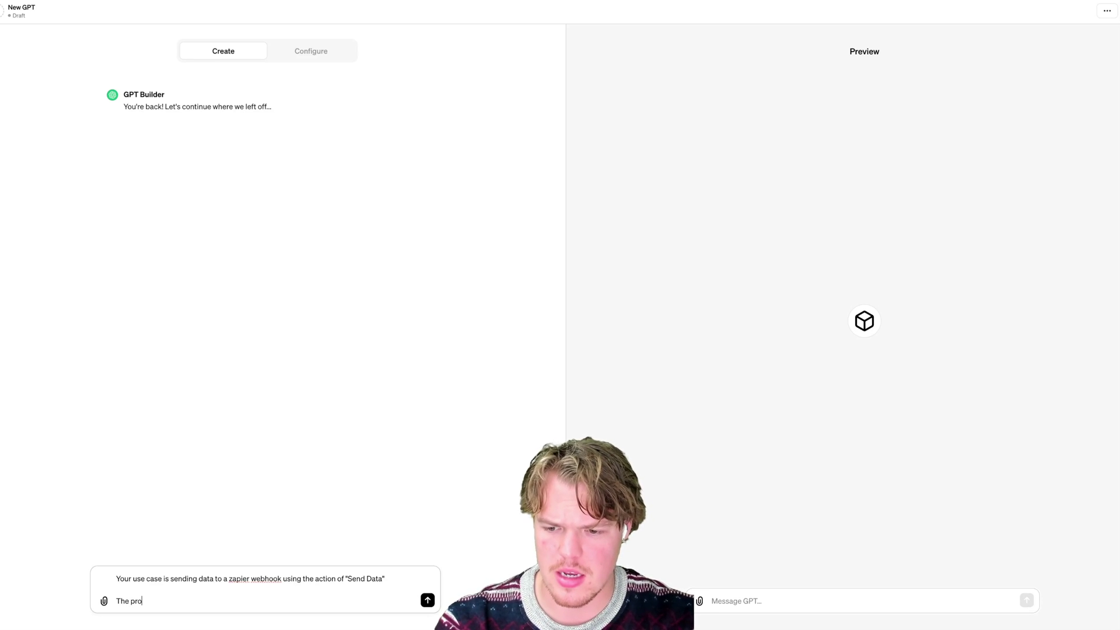
type("vided data should")
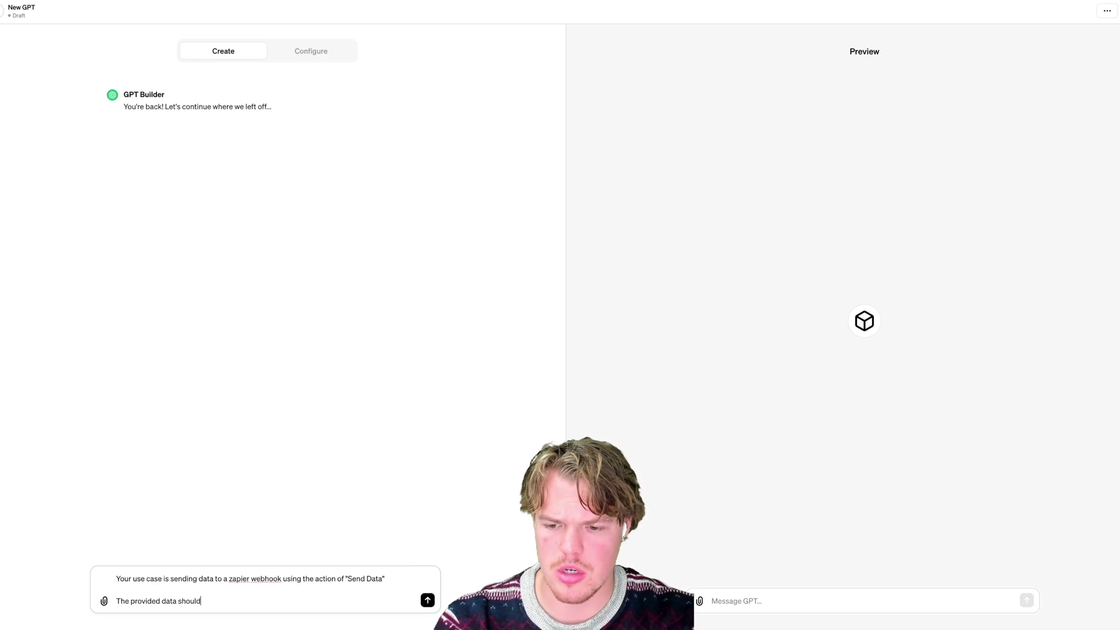
type(" include an e")
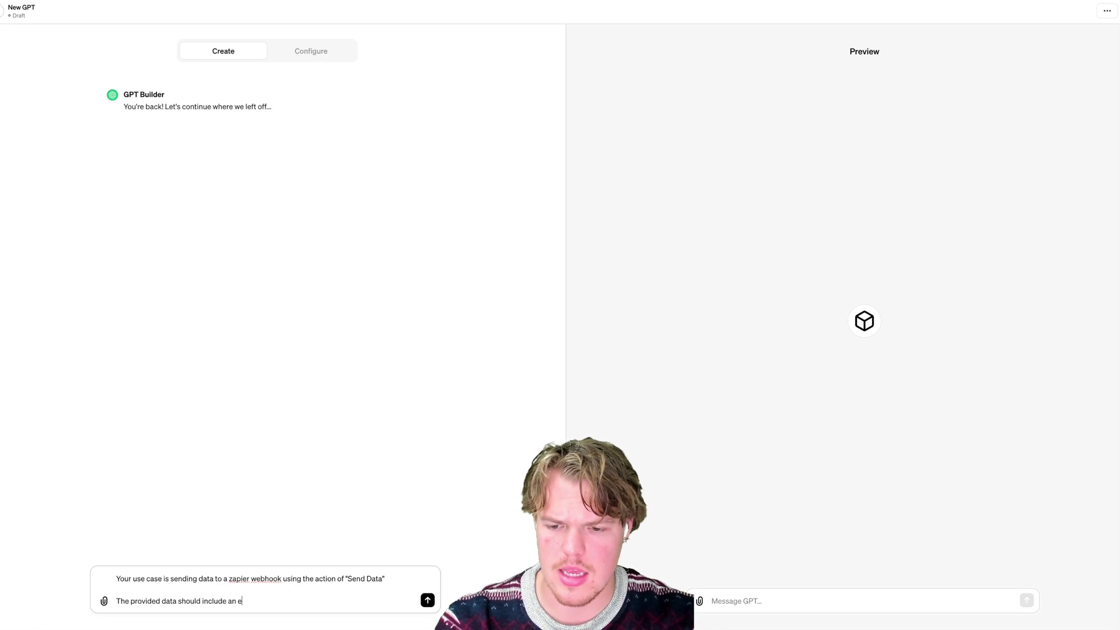
type("mail and w")
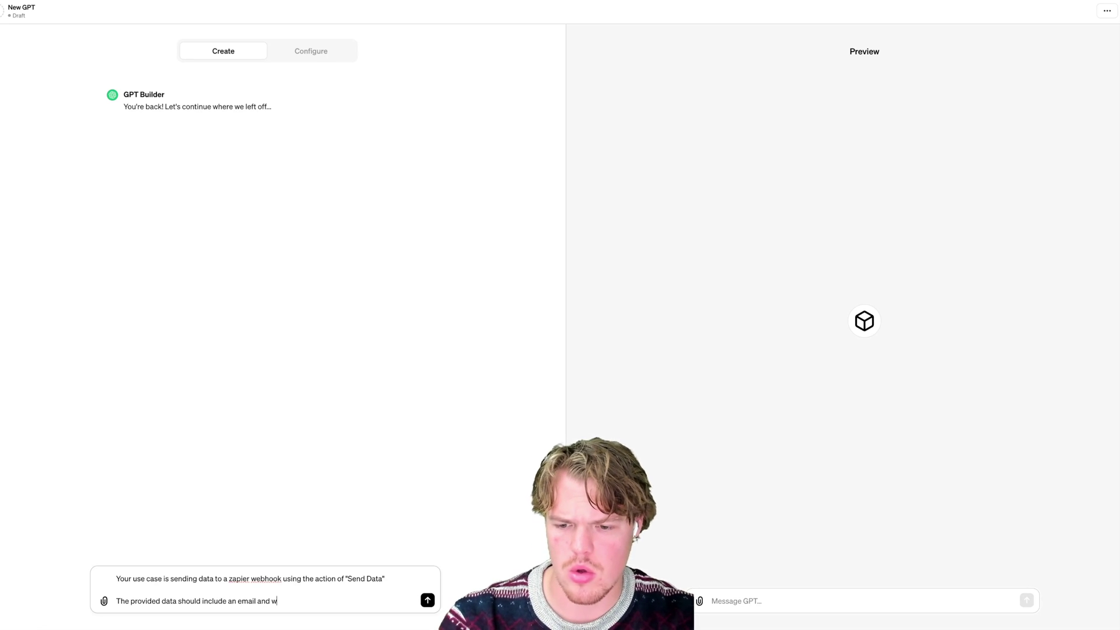
type("hats the email abou")
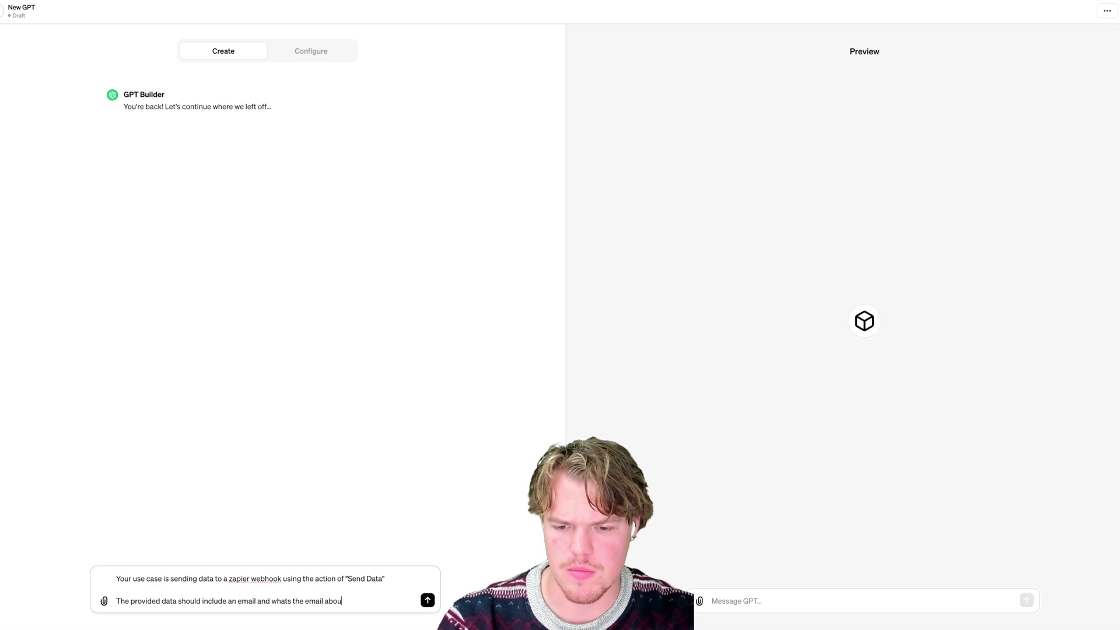
type("t.")
key("shift+Return")
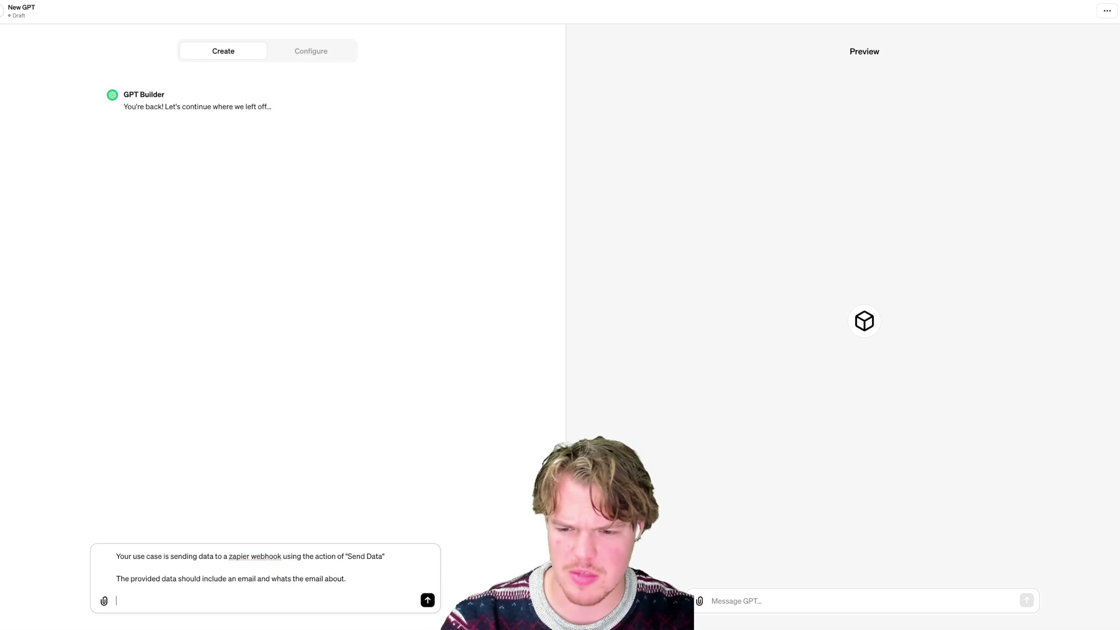
Step: Add "So ask the user who you want to send an email to and what it should be about" and send the message
type("So ask")
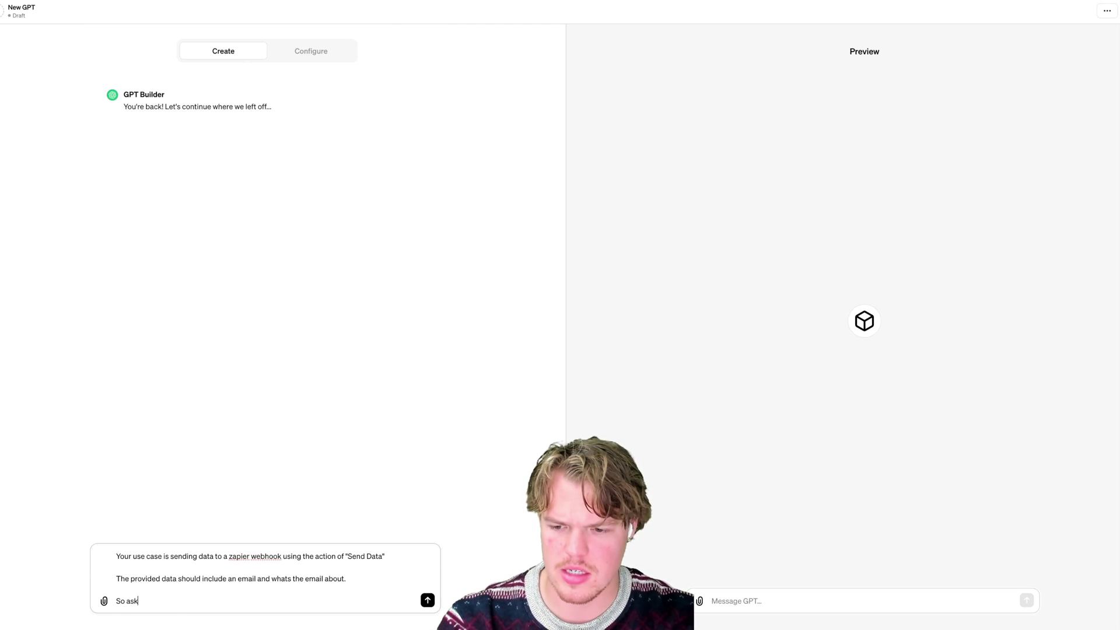
type(" the user ")
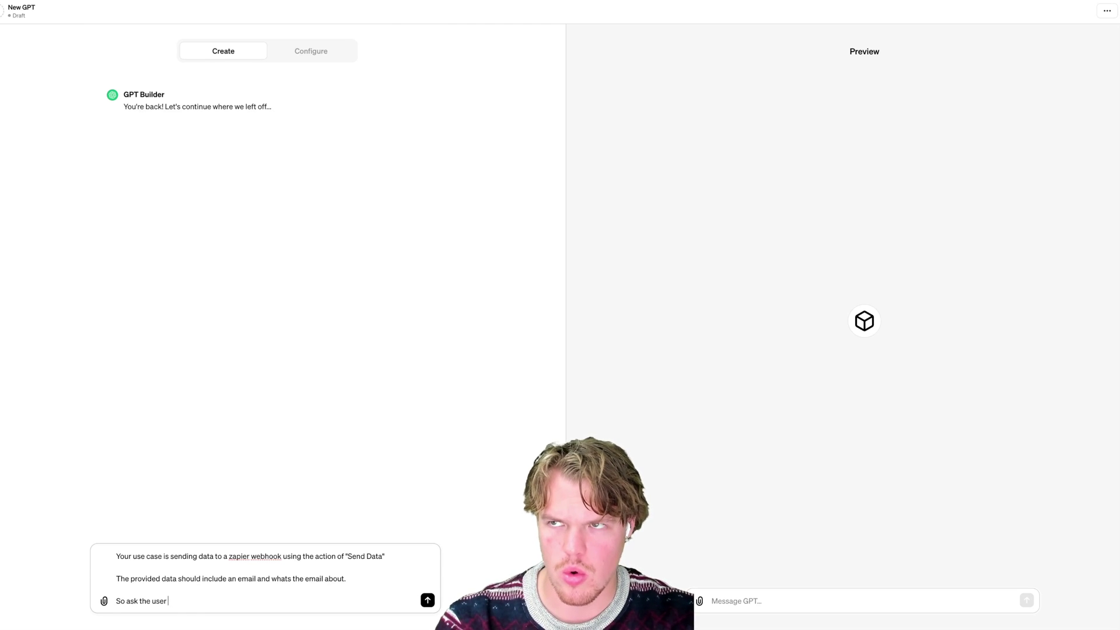
type("who you want to s")
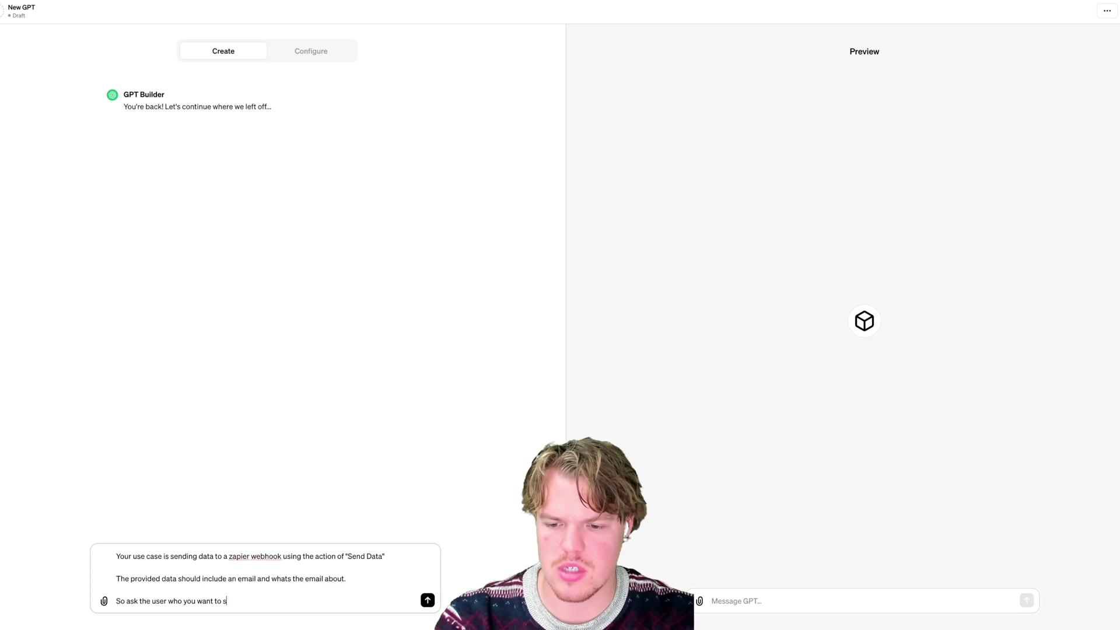
type("end an email to an")
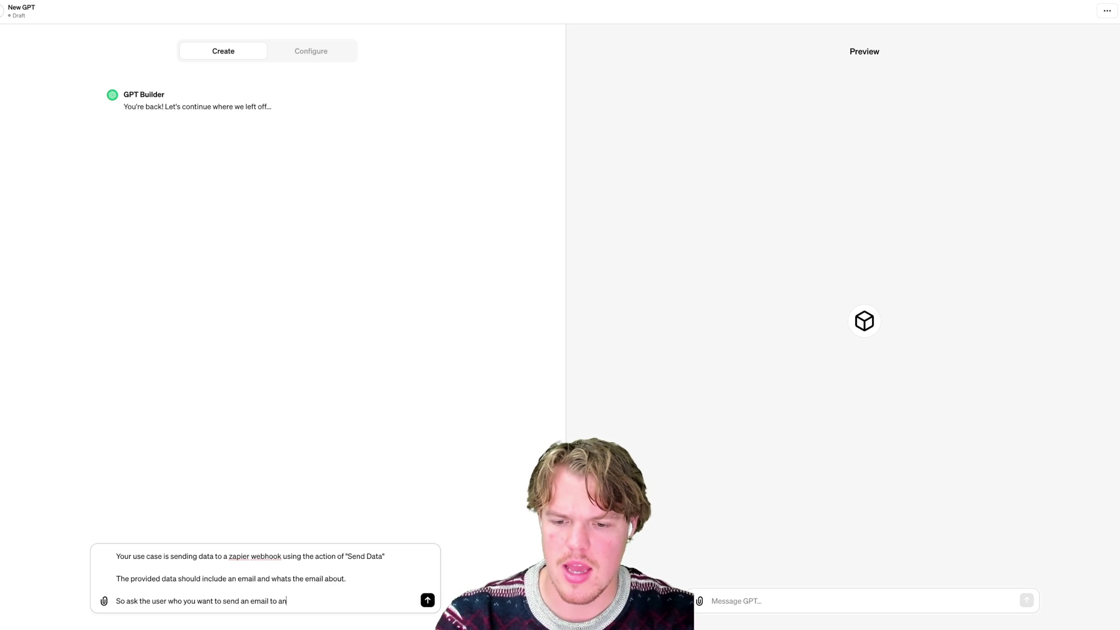
type("d what it should be about")
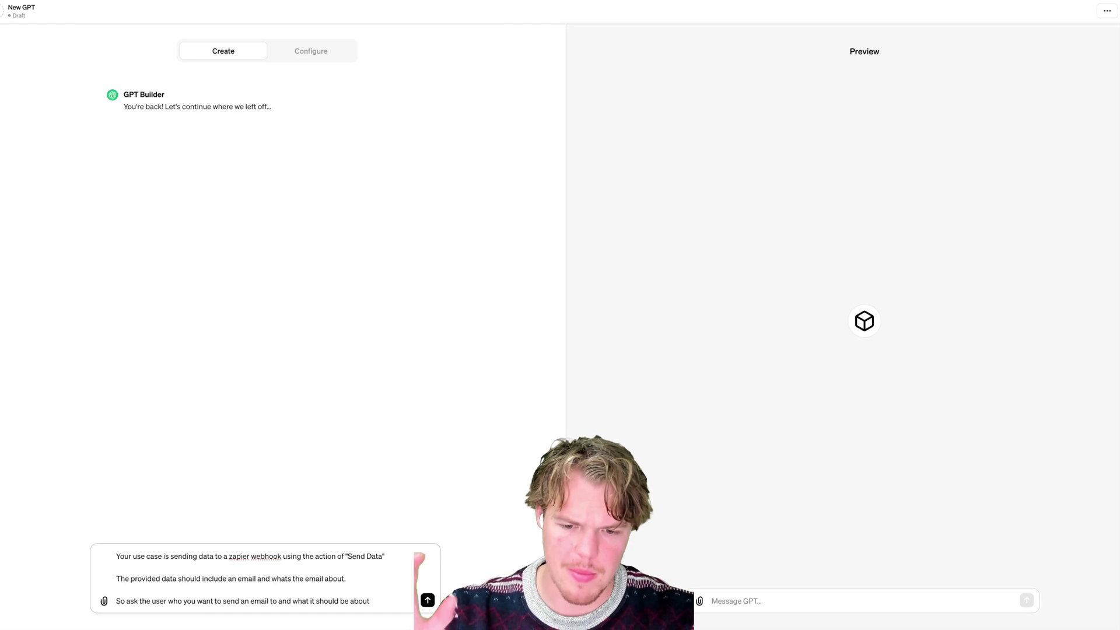
key("Return")
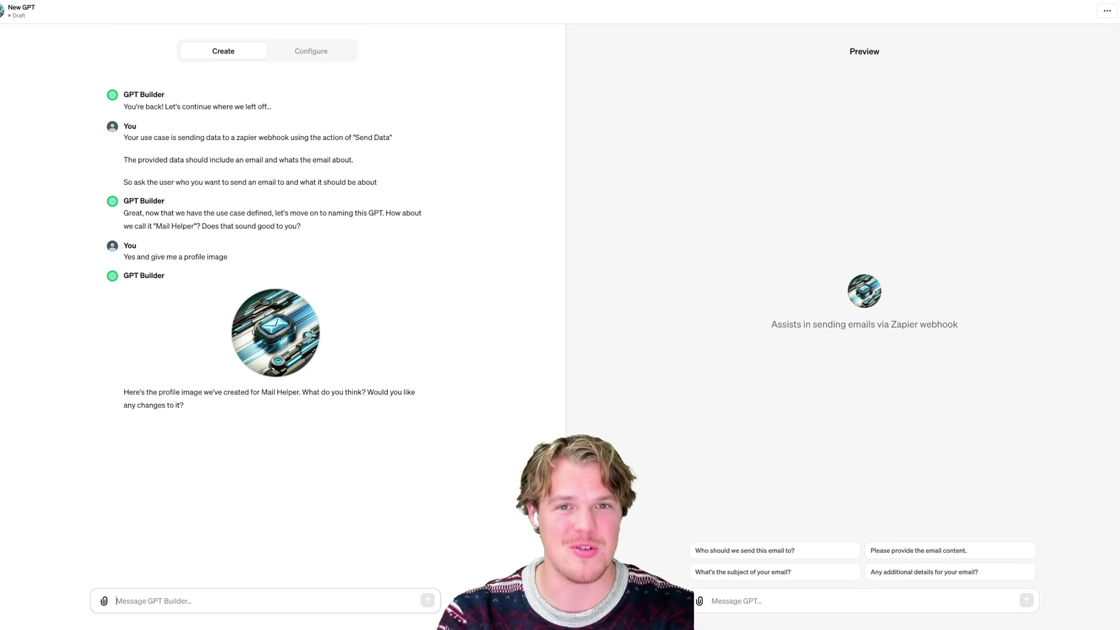
Step: Test the GPT in the preview chat by sending "Hey I would like to send an email today"
left_click(210, 608)
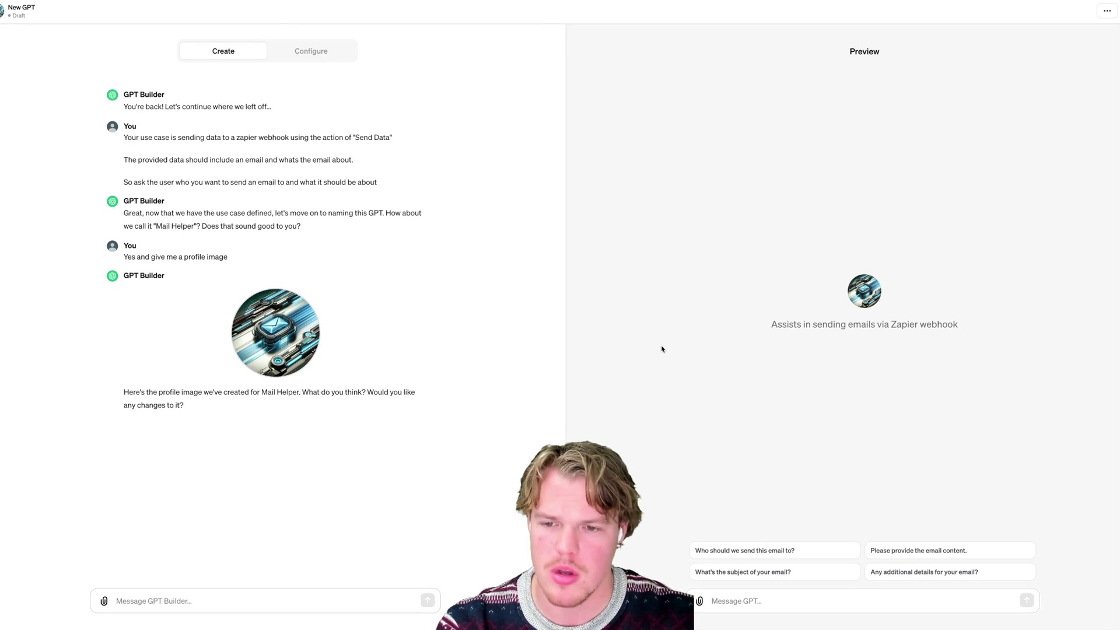
left_click(766, 601)
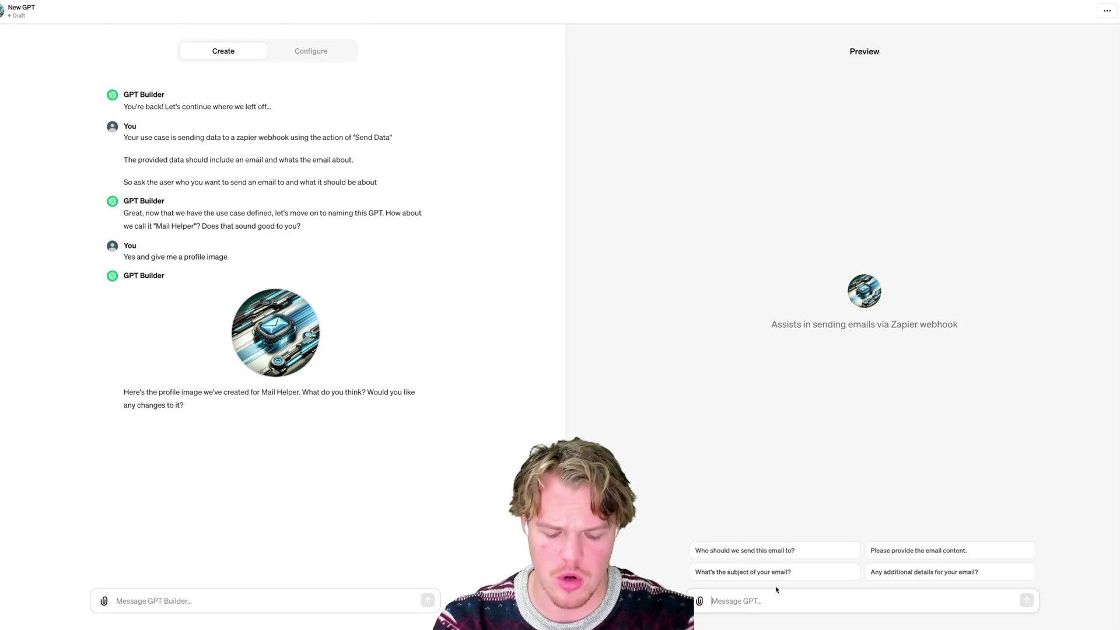
type("Hey I woul")
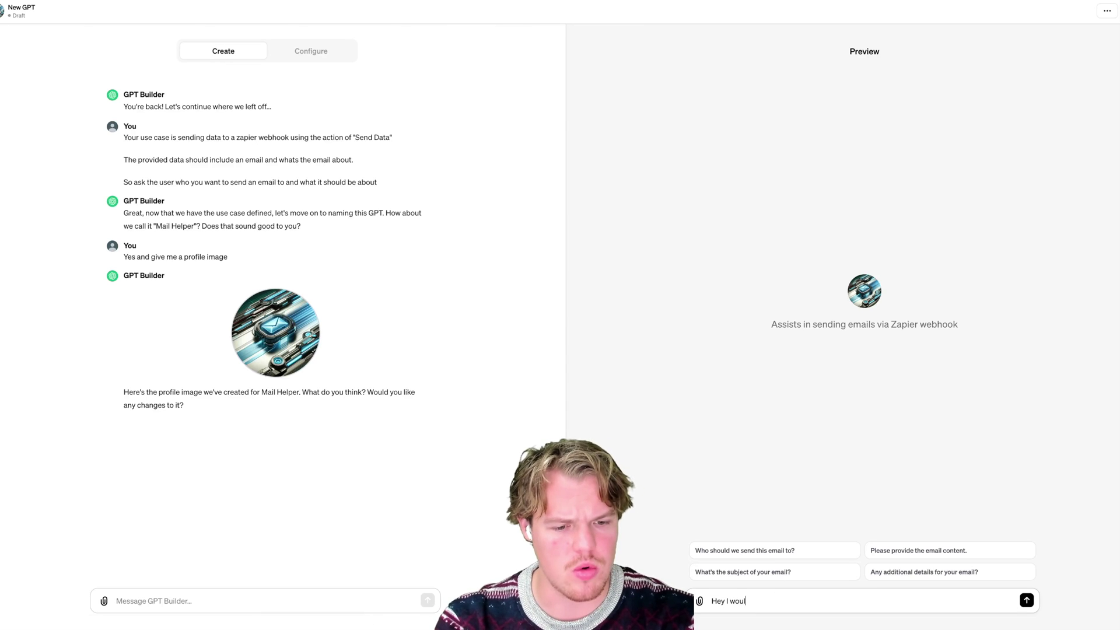
type("d like to send an em")
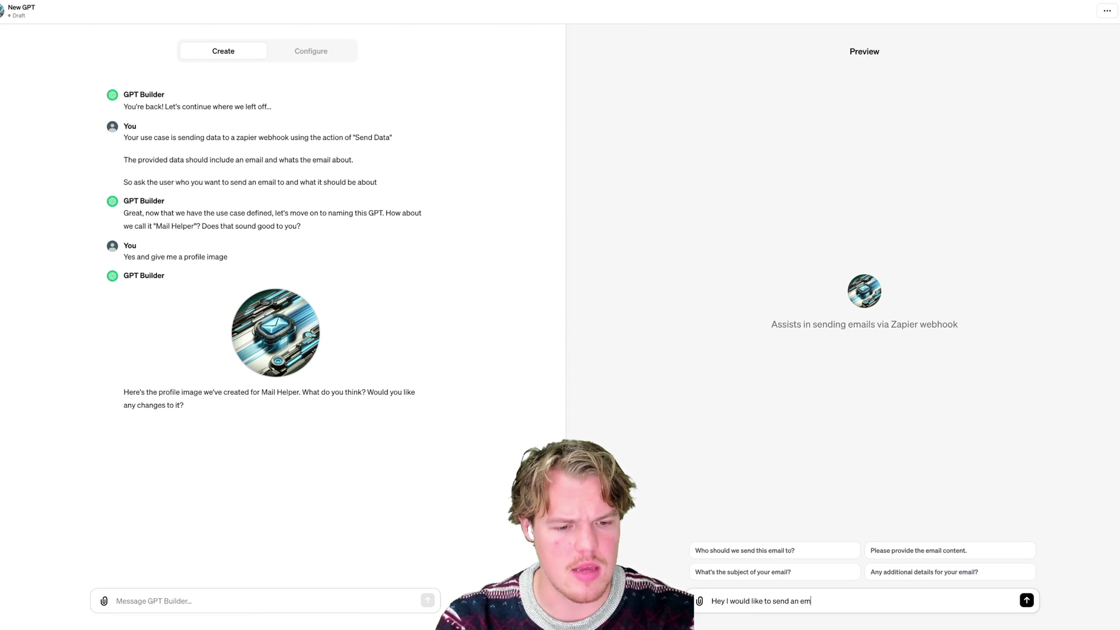
type("ail today")
key("Return")
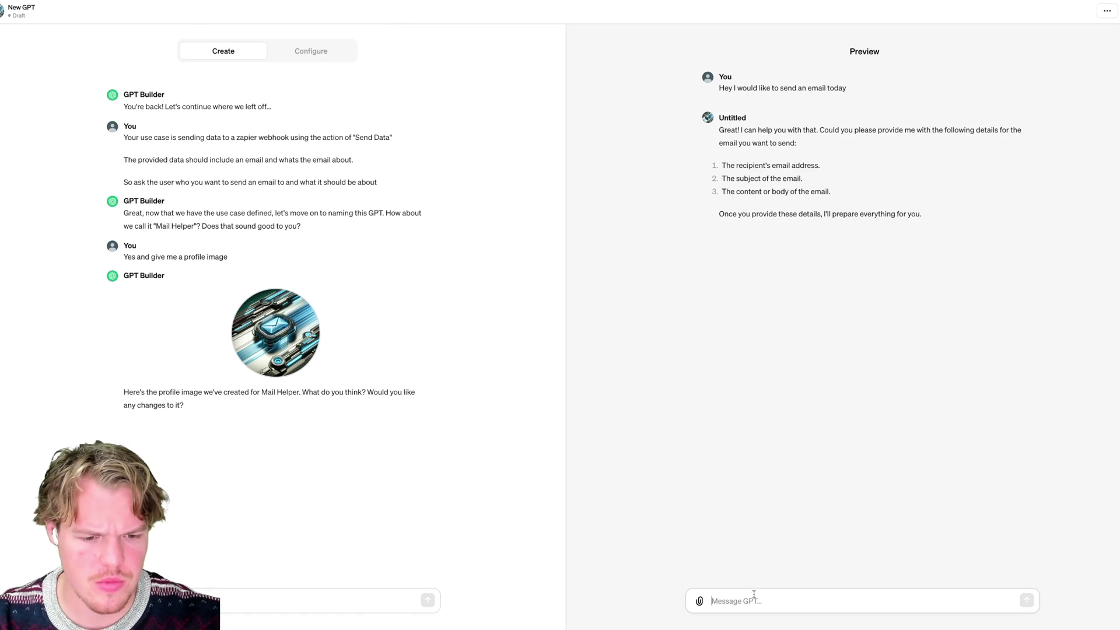
Step: Start the preview reply with "We want to send it to" followed by the recipient's email address, and begin a new line
type("We want to ")
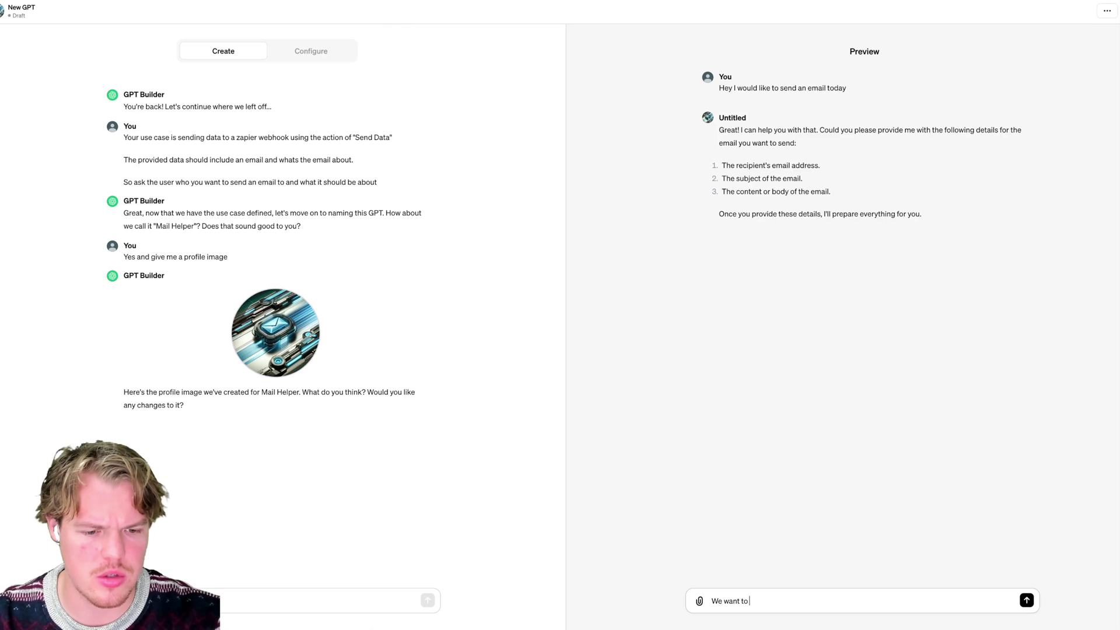
type("send it to")
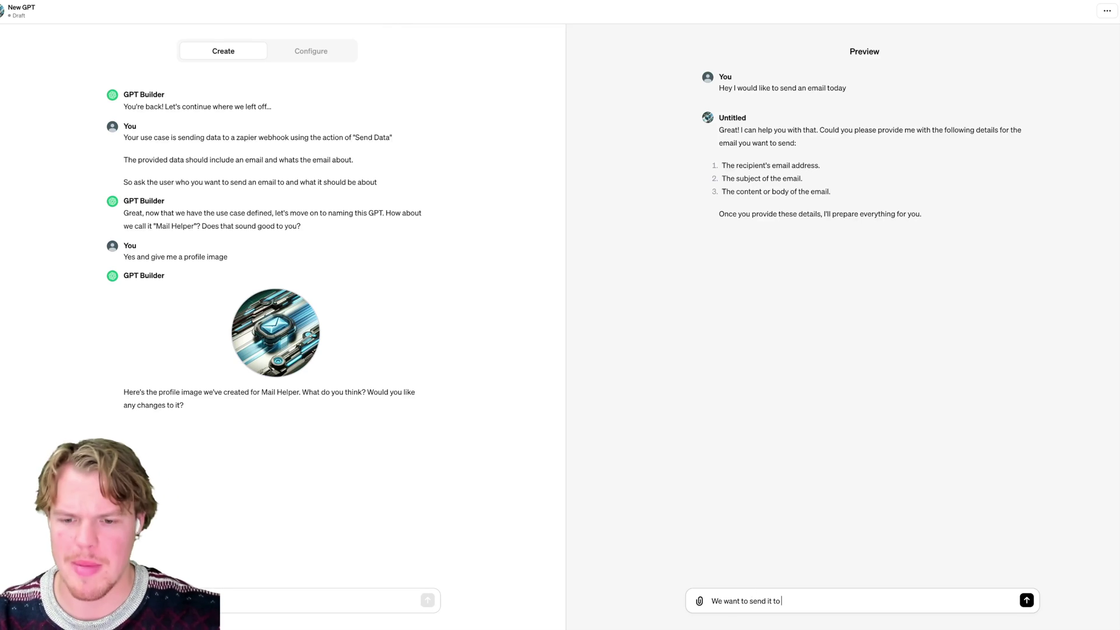
key("ctrl+v")
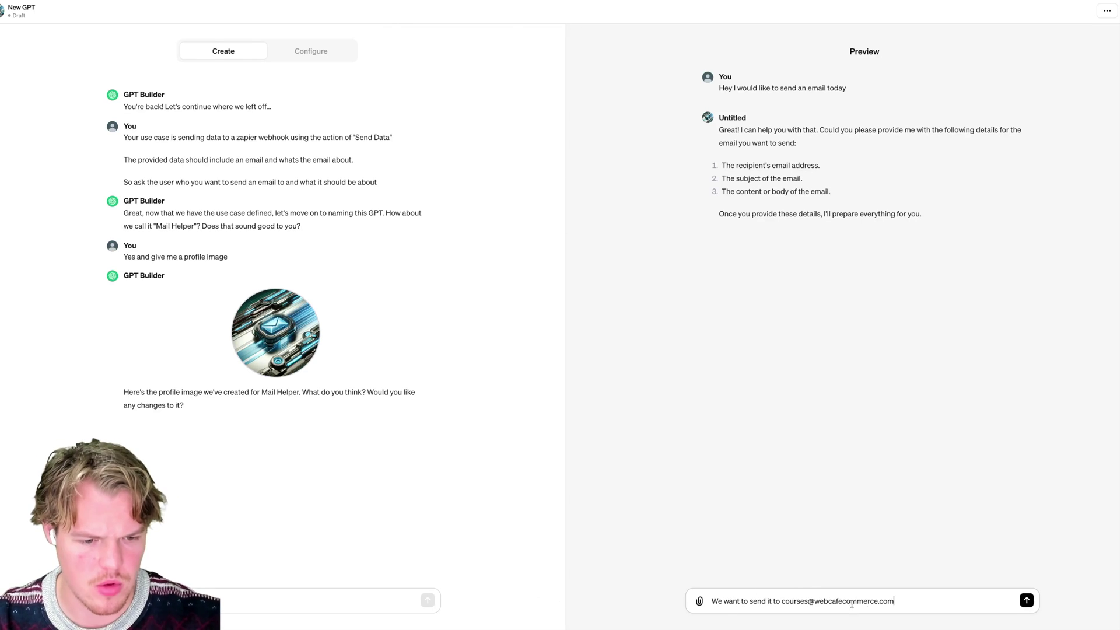
key("shift+Return")
Step: Complete the reply with "And the email is about how to grow an apple tree" and send it
type("And the ")
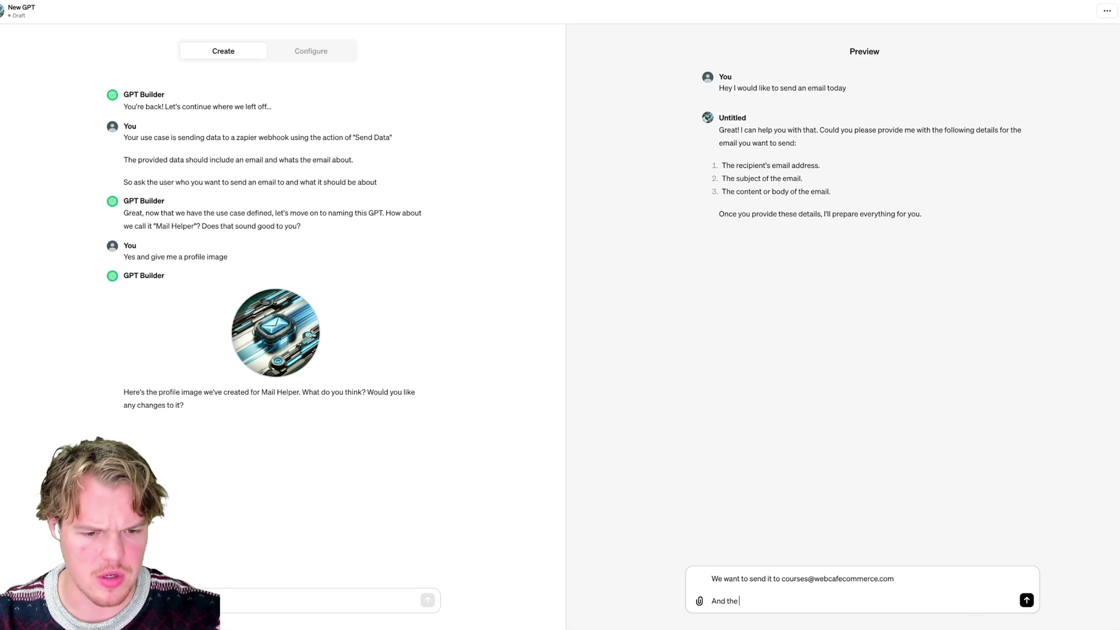
type("email is about")
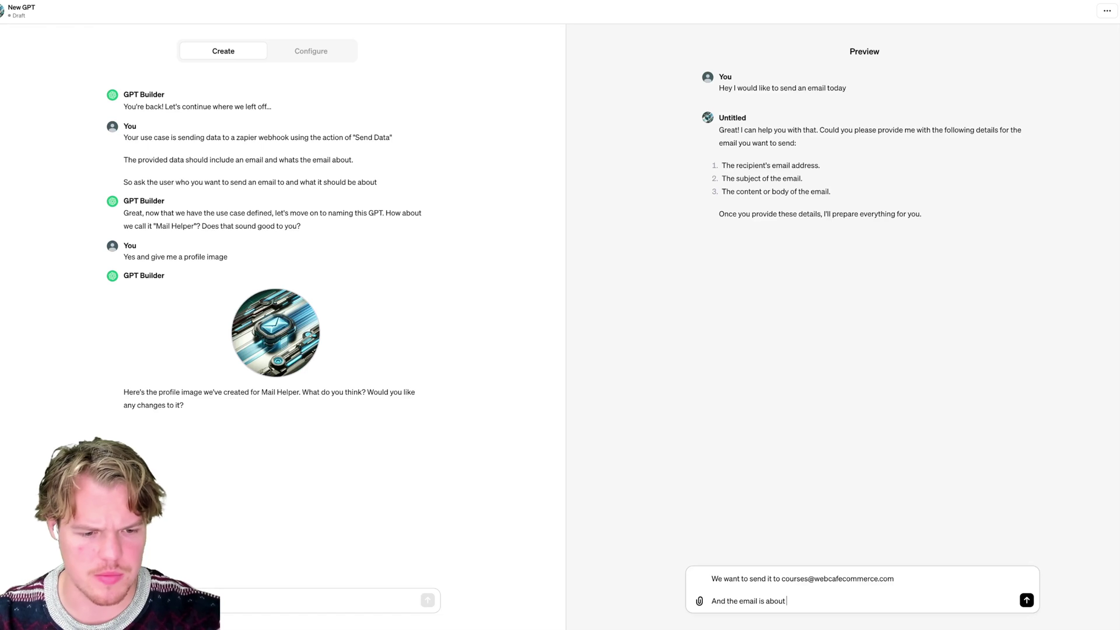
type(" s")
key("BackSpace")
type("how to gorw")
key("BackSpace")
key("BackSpace")
key("BackSpace")
type("row an apply")
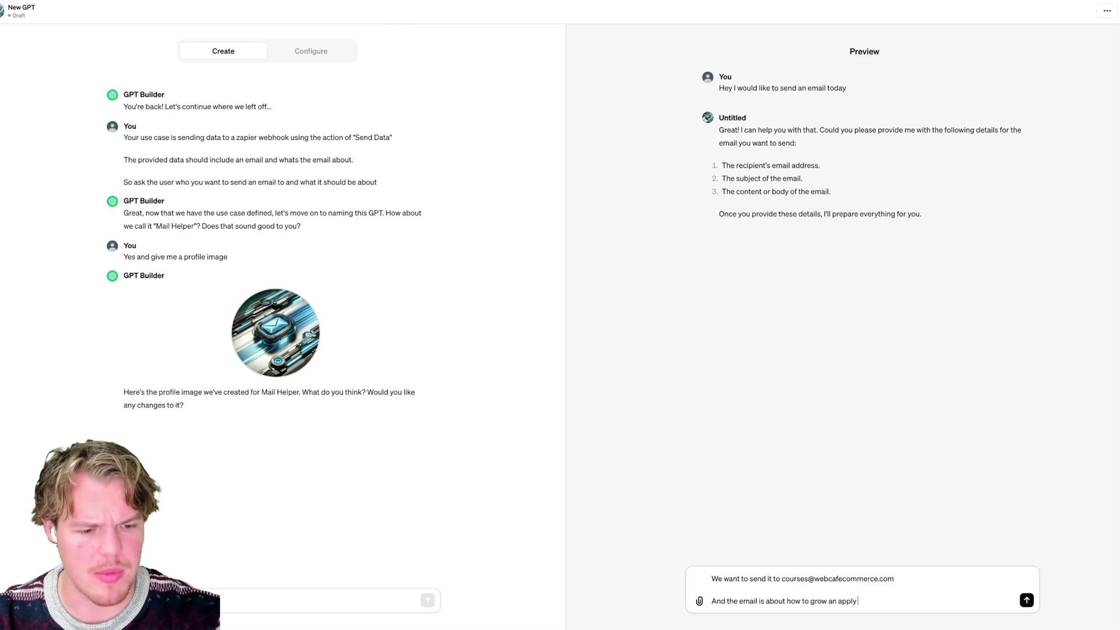
key("BackSpace")
type("e")
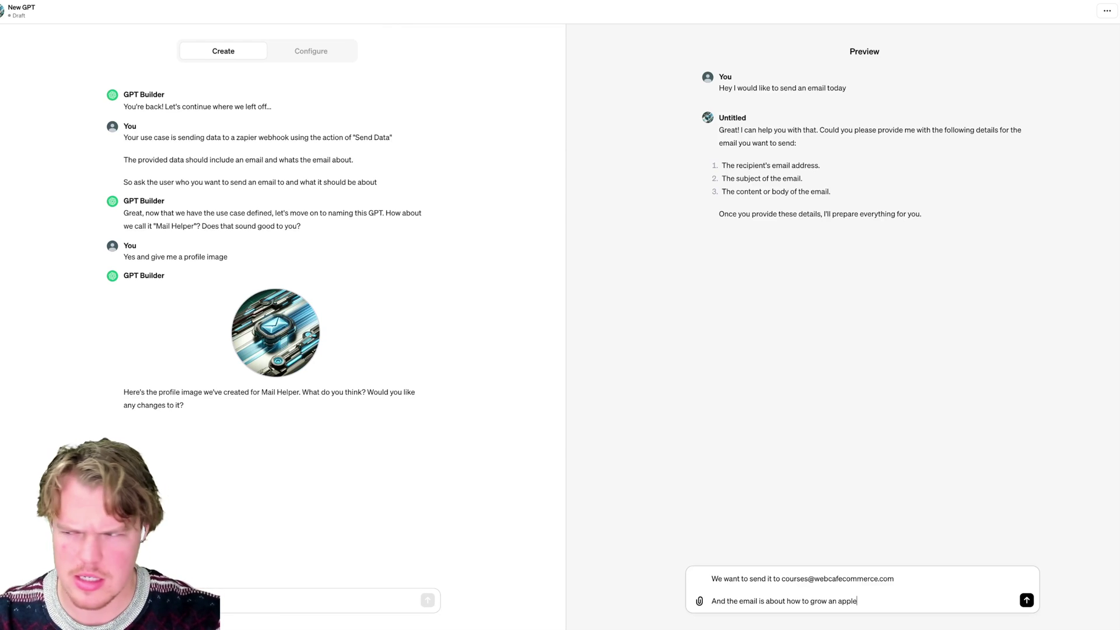
type(" tree")
key("Return")
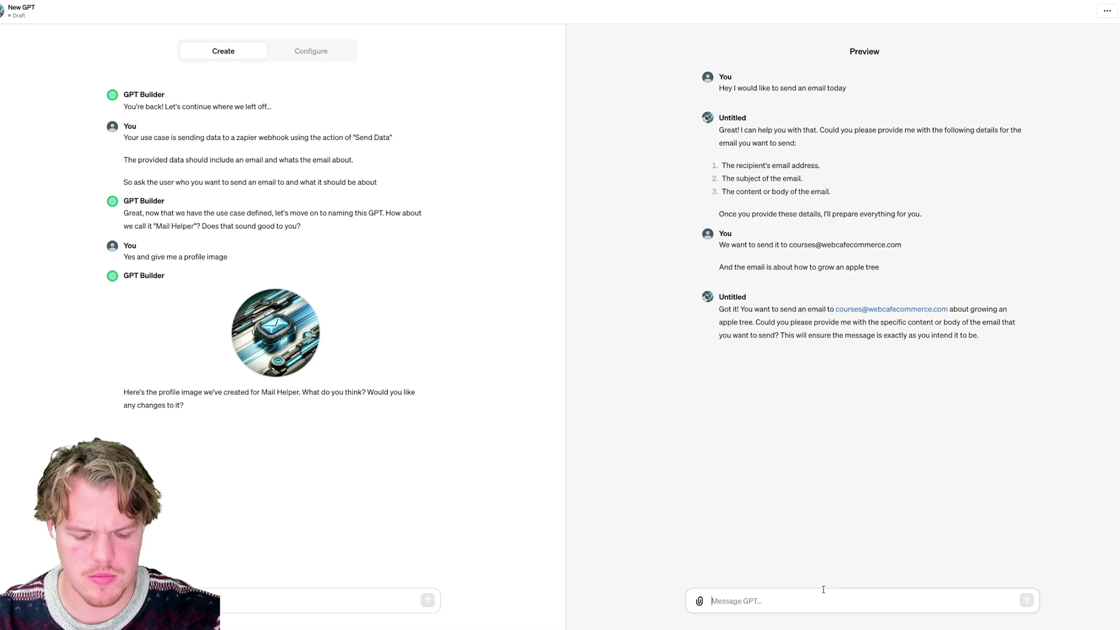
Step: Answer the preview's request for body content with "That should be enough send over"
left_click(823, 591)
type("That should")
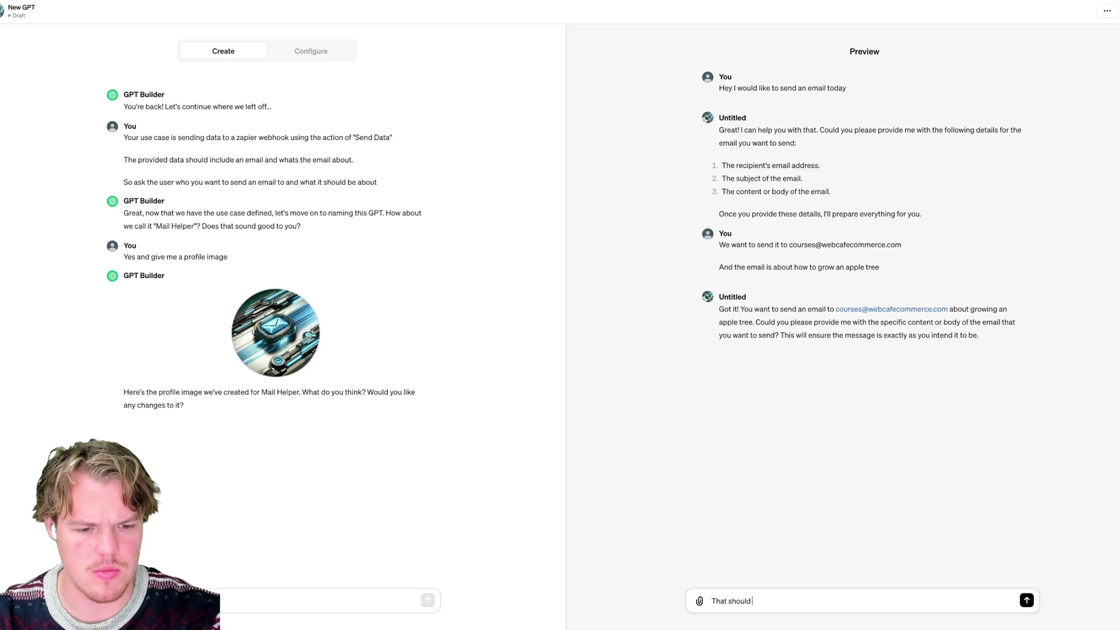
type(" be enough send over")
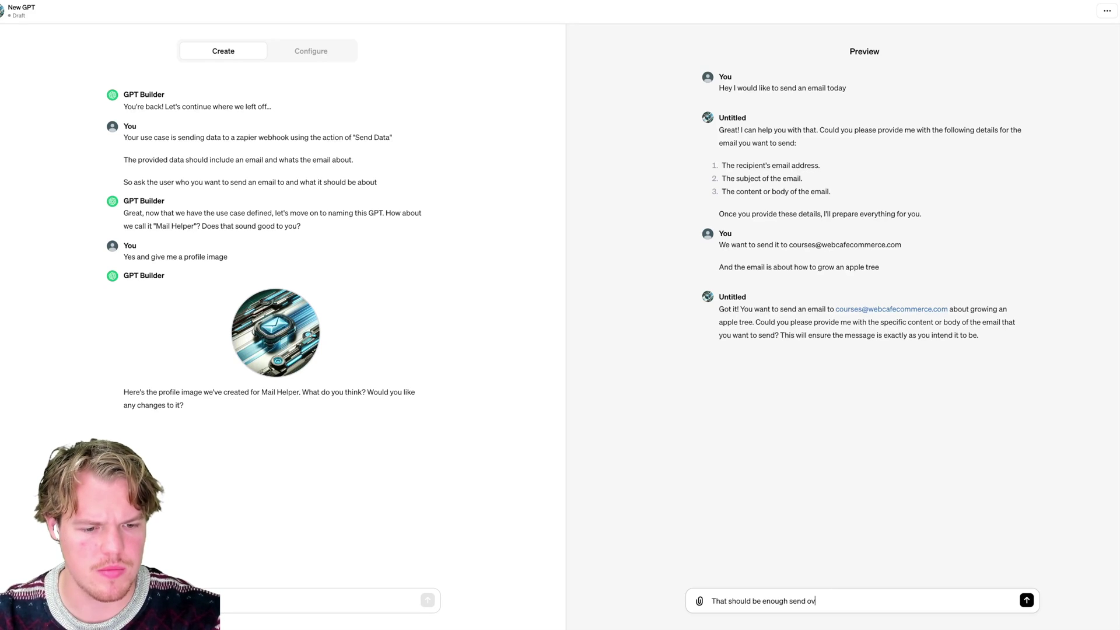
key("Return")
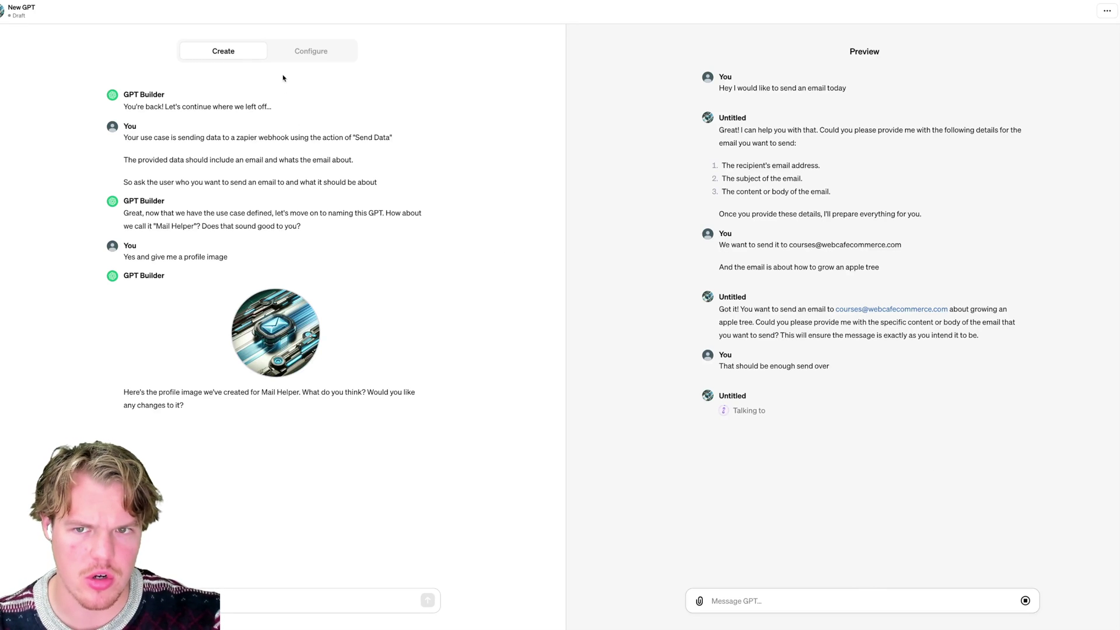
Step: Open the GPT's configuration, and allow the preview chat to send the information to hooks.zapier.com
left_click(301, 58)
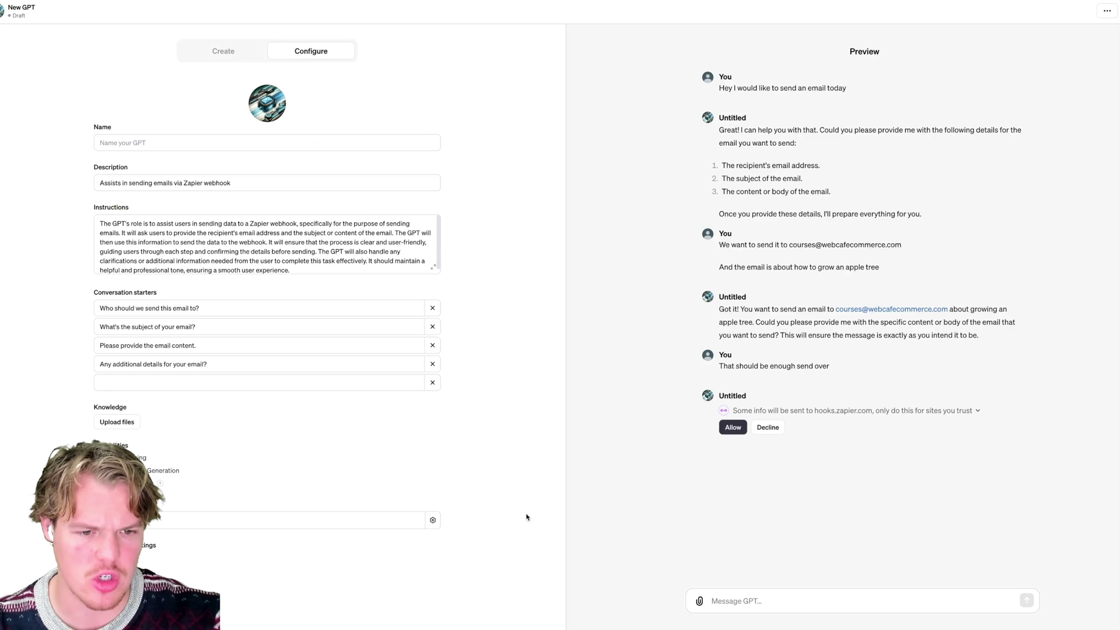
left_click(733, 432)
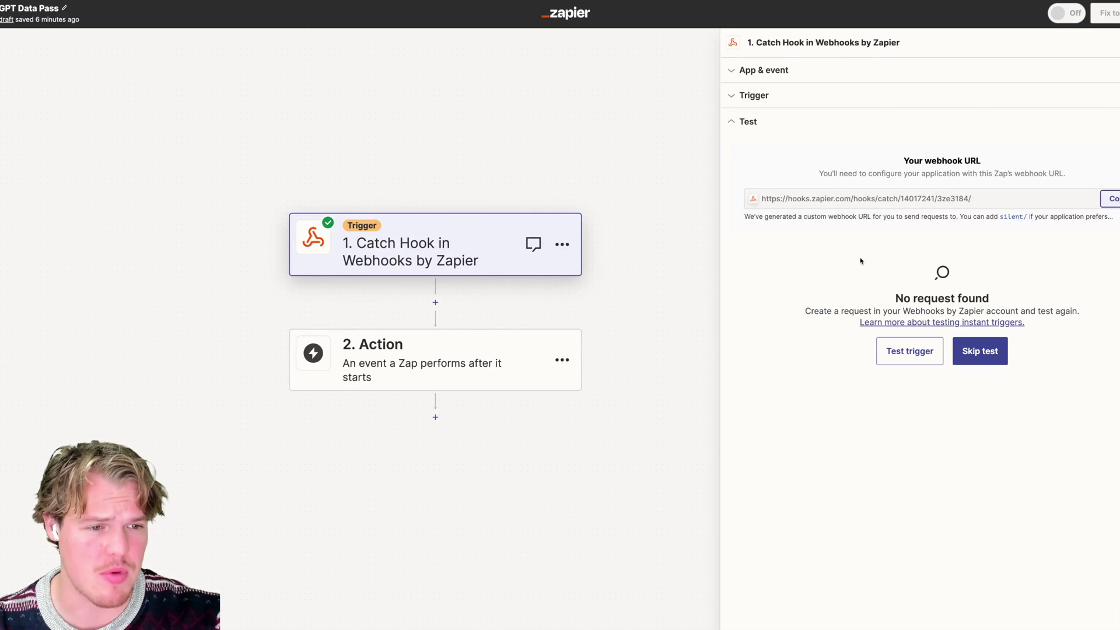
Step: Test the Catch Hook trigger and check the email and emailSubject values in the received request
left_click(910, 351)
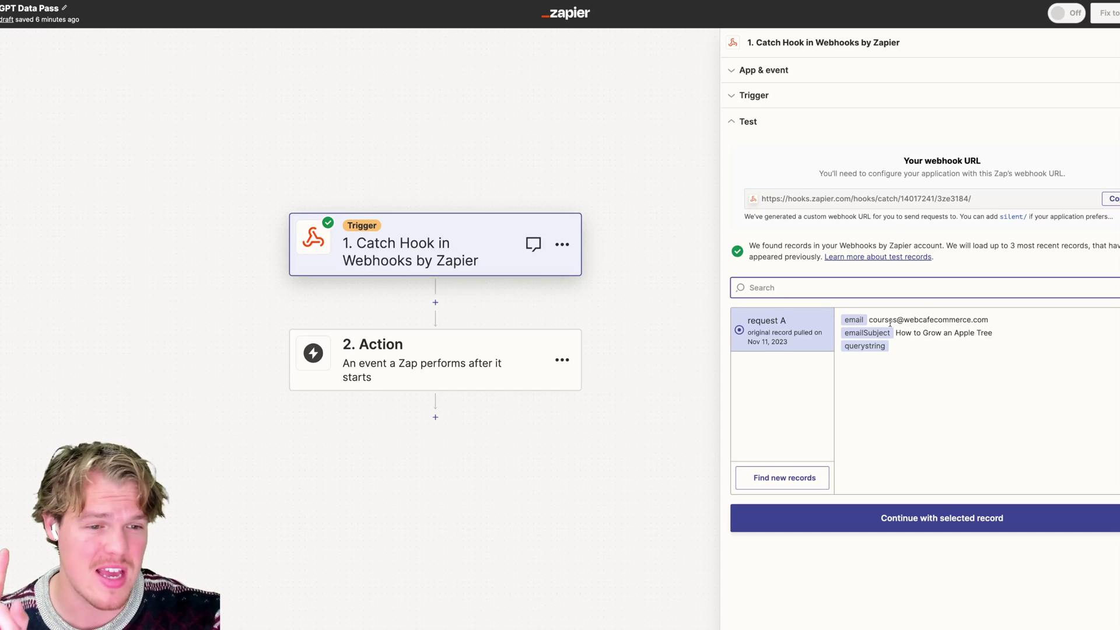
left_click_drag(870, 321, 837, 324)
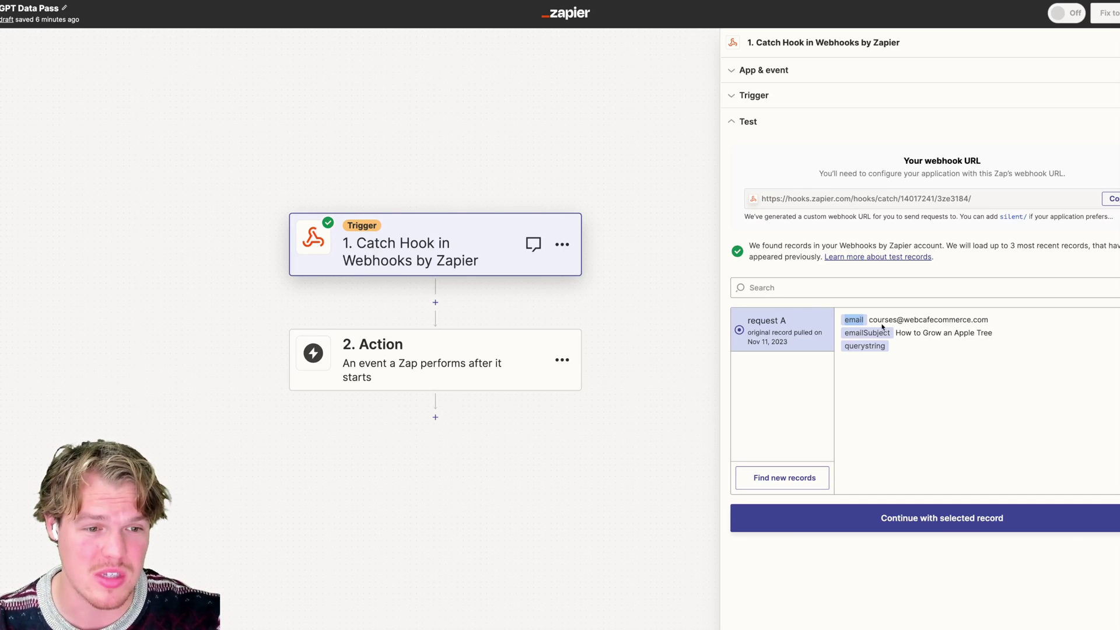
left_click_drag(869, 321, 1002, 321)
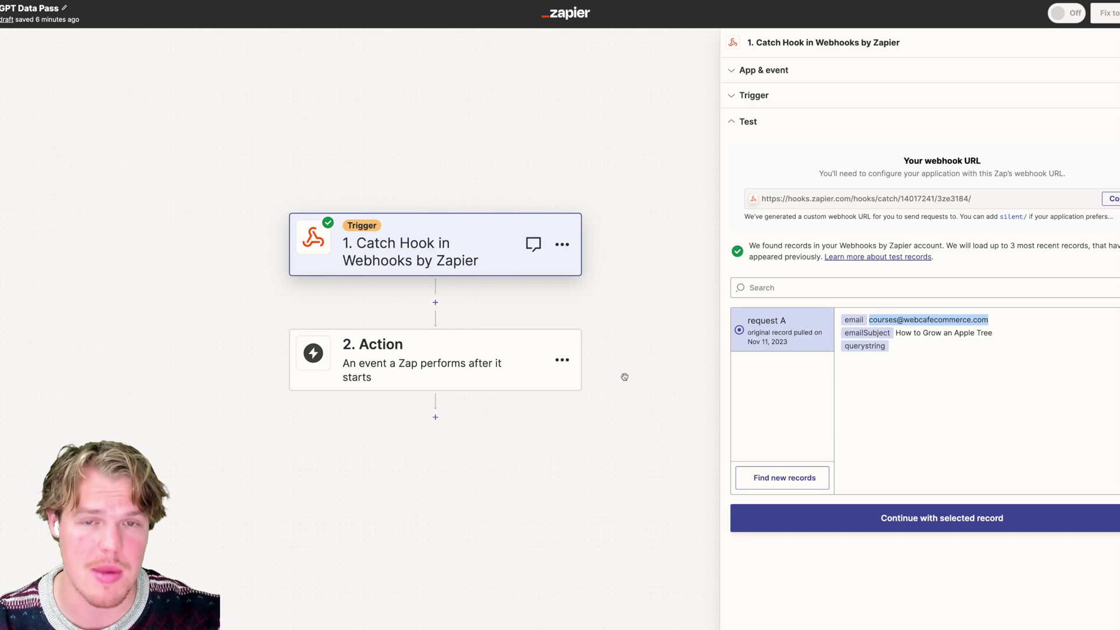
left_click_drag(894, 335, 1025, 334)
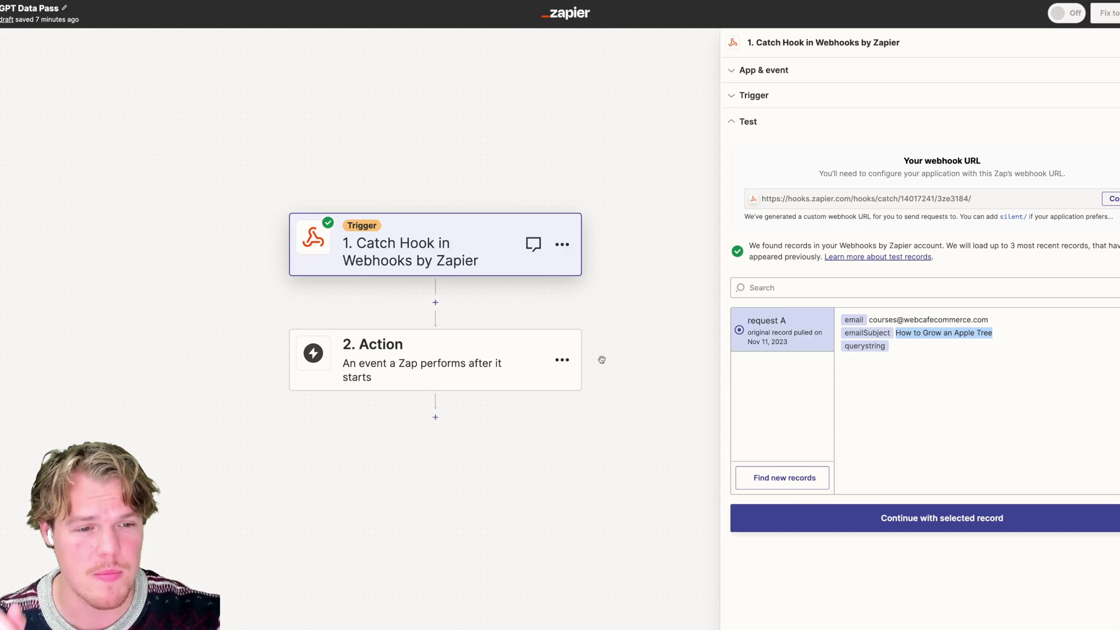
Step: Search for "cha" and choose ChatGPT as the app for the Zap's second step
left_click_drag(600, 304, 619, 304)
left_click(510, 352)
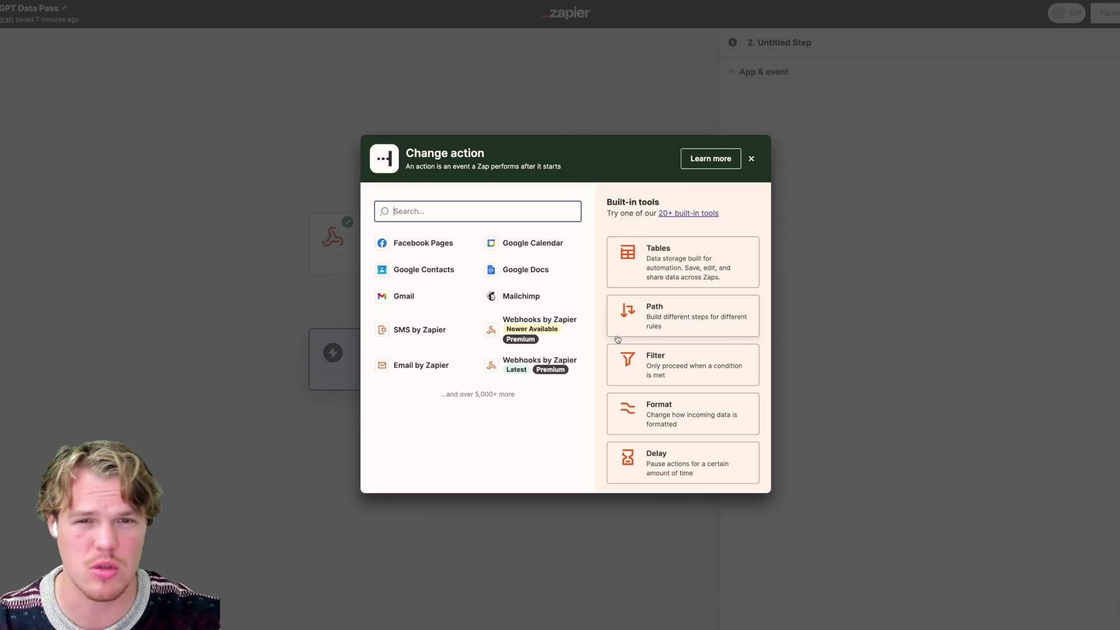
type("cha")
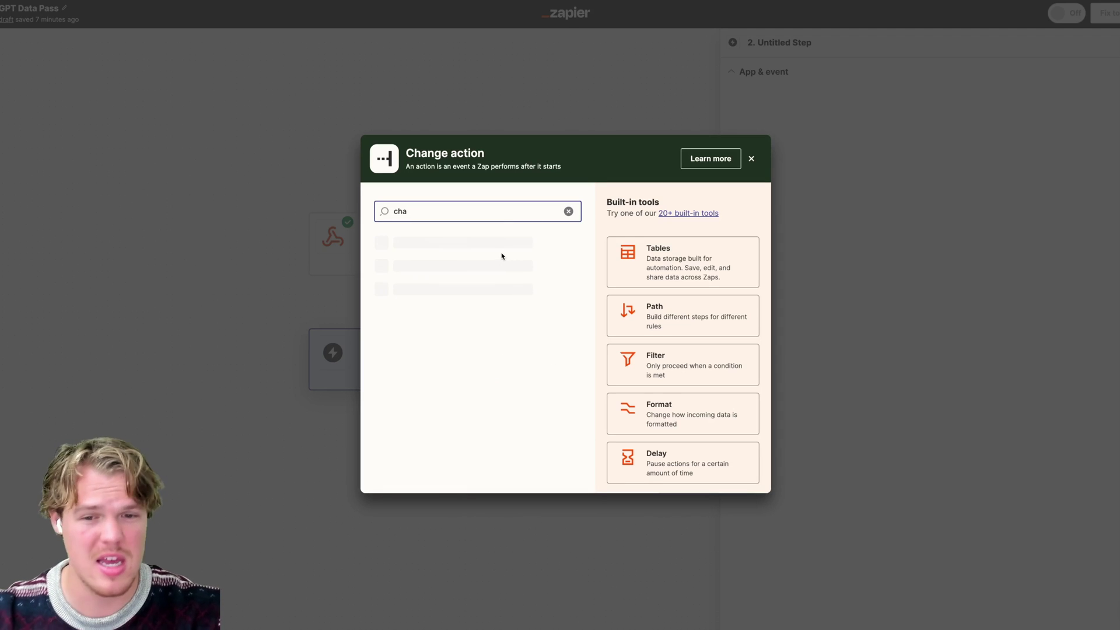
left_click(501, 251)
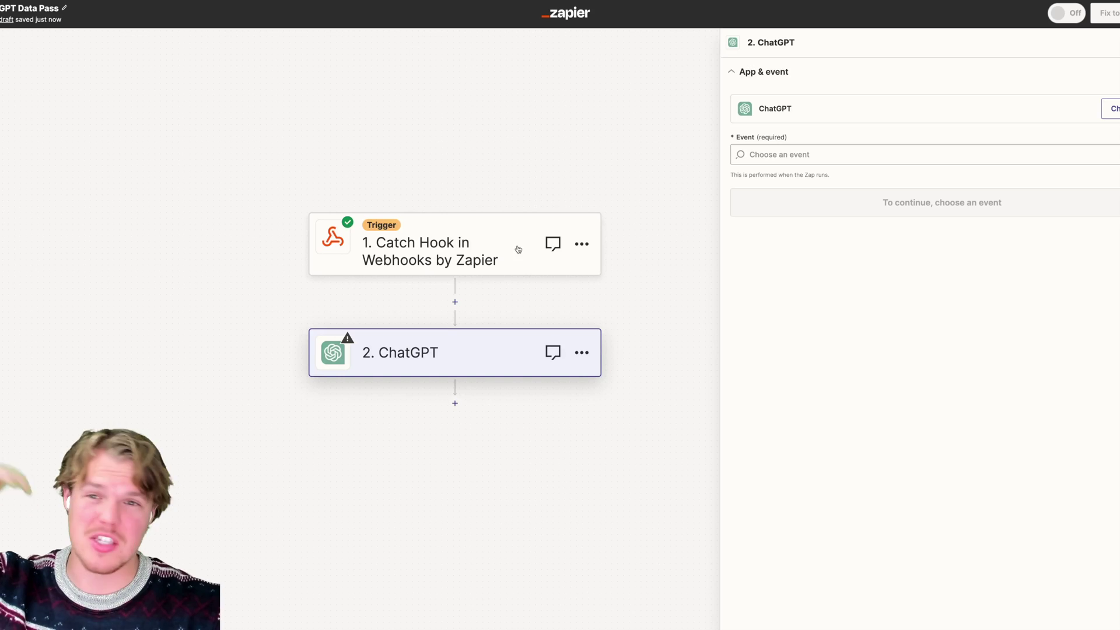
Step: Set the ChatGPT event to Conversation and continue with the connected account
left_click(808, 157)
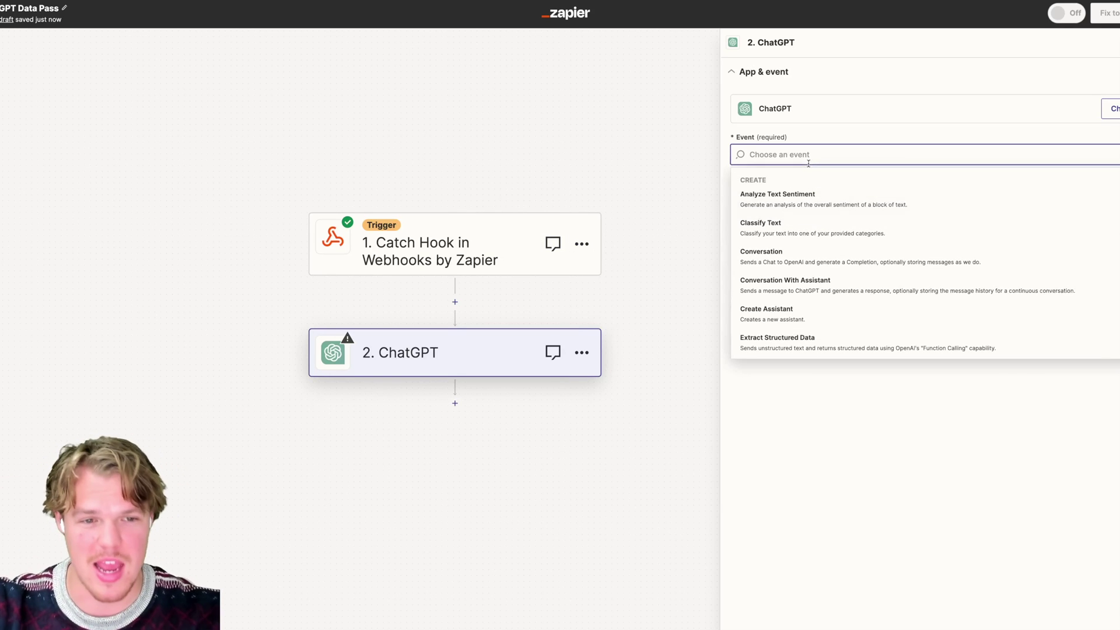
scroll(831, 248, "down", 5)
scroll(831, 248, "up", 5)
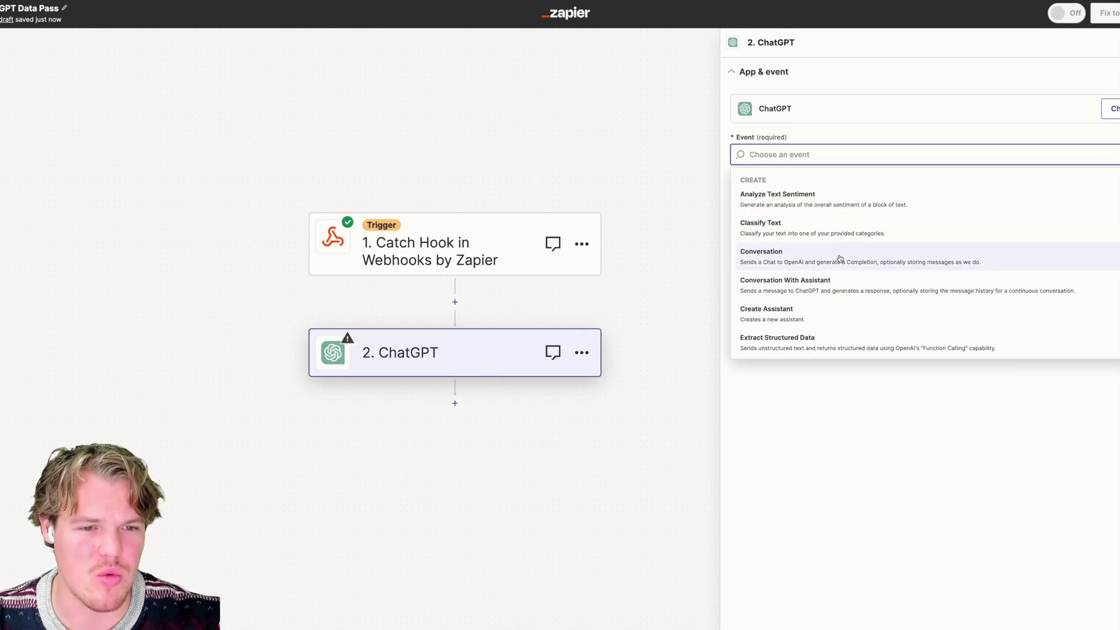
left_click(840, 258)
left_click(851, 210)
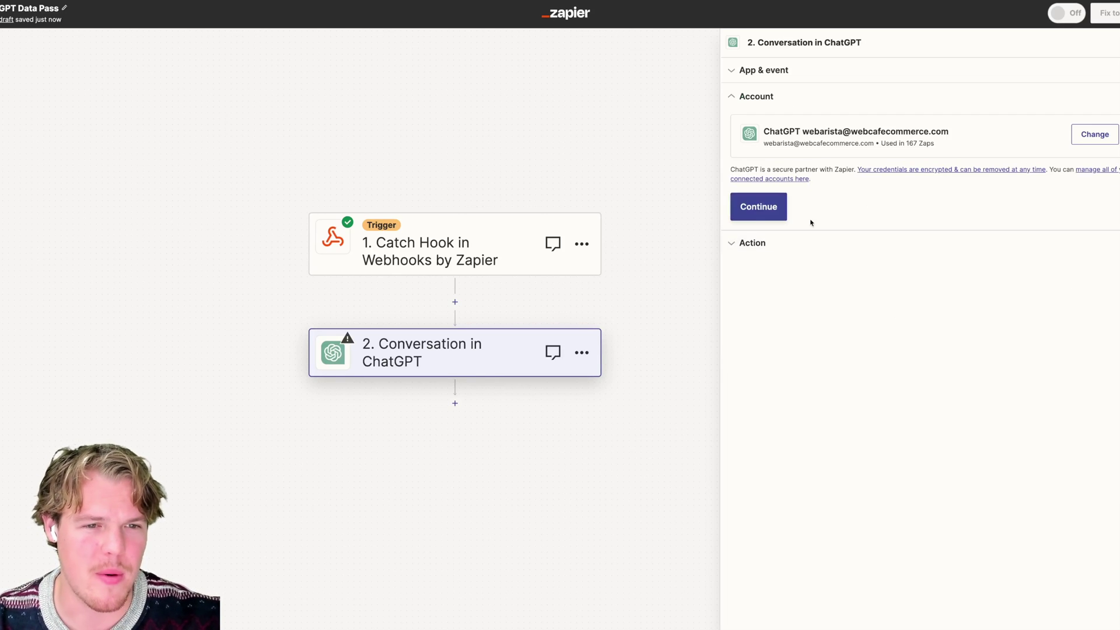
left_click(763, 219)
Step: Begin the User Message with "Based on the subject of the email I received:"
left_click(820, 280)
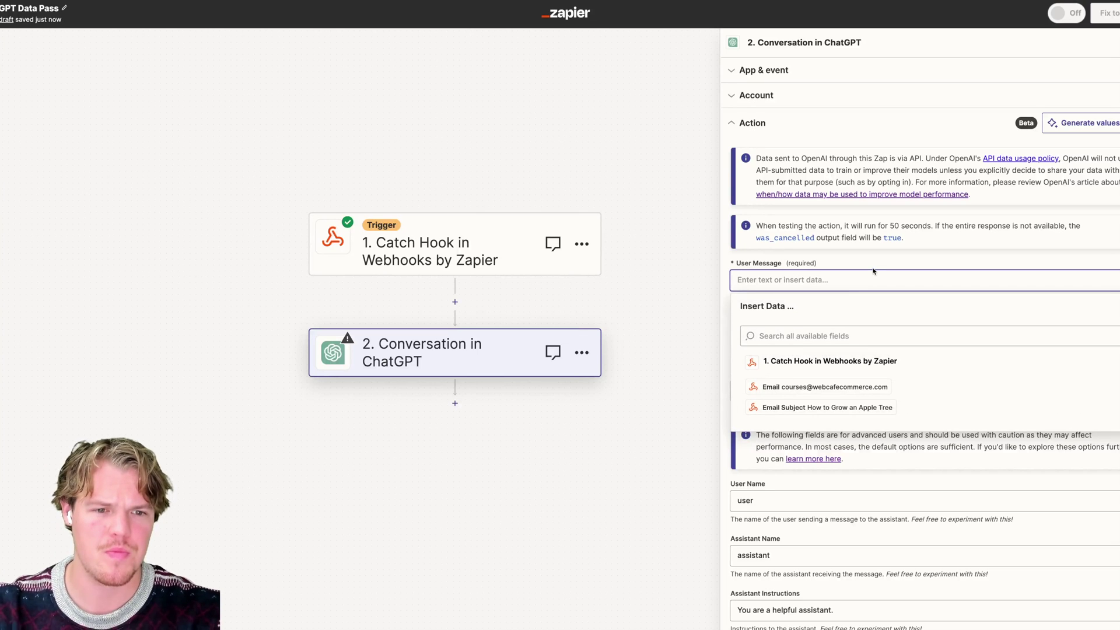
type("Based on thi")
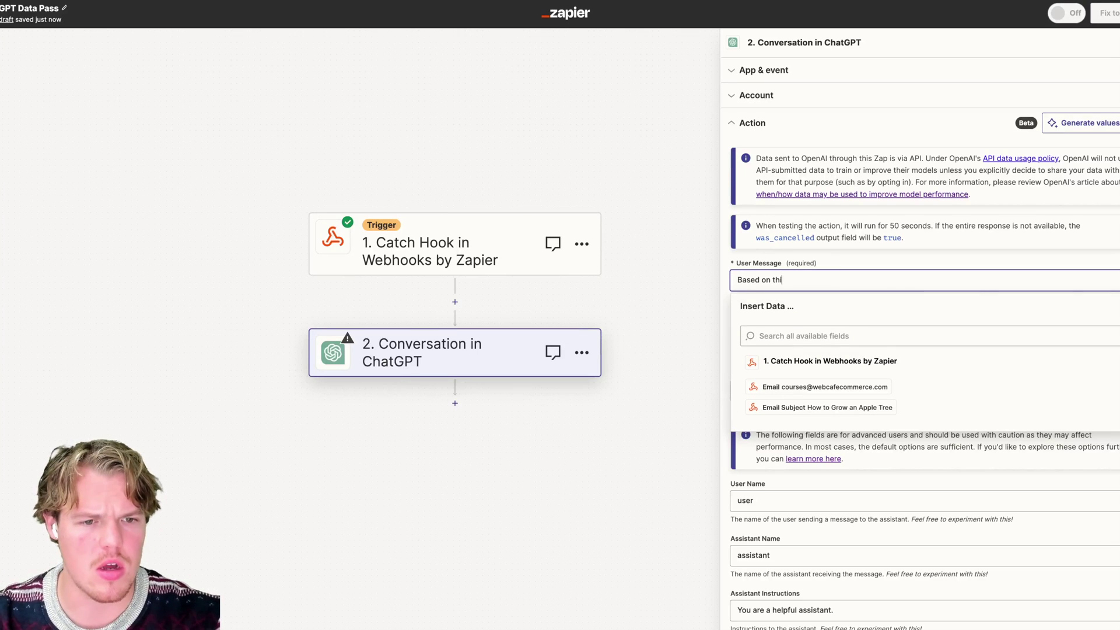
key("BackSpace")
type("e subje")
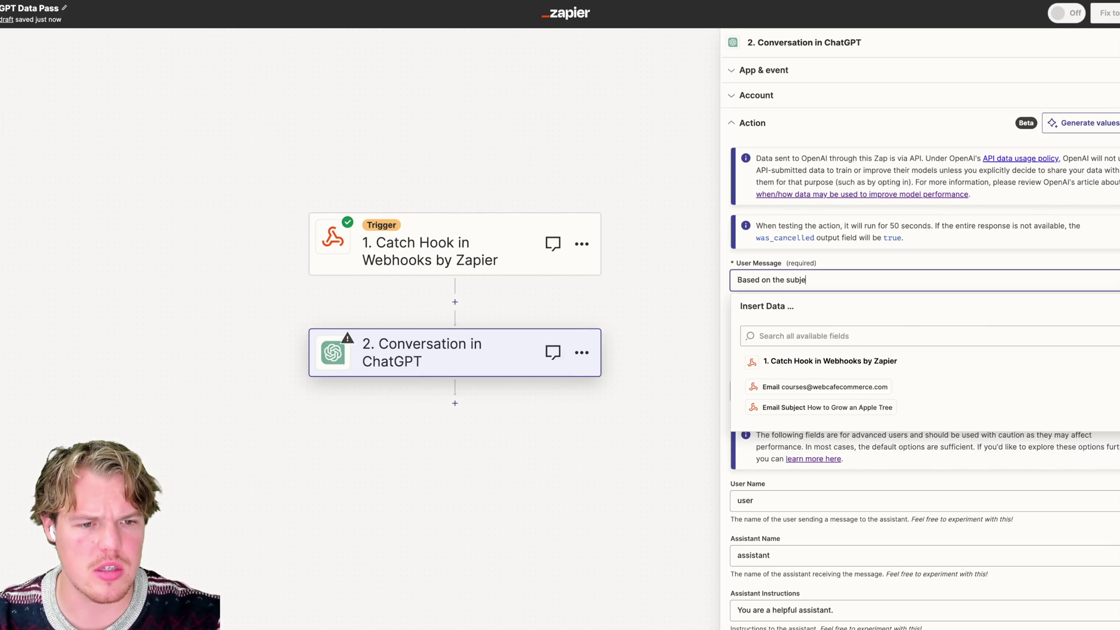
type("ct of the ema")
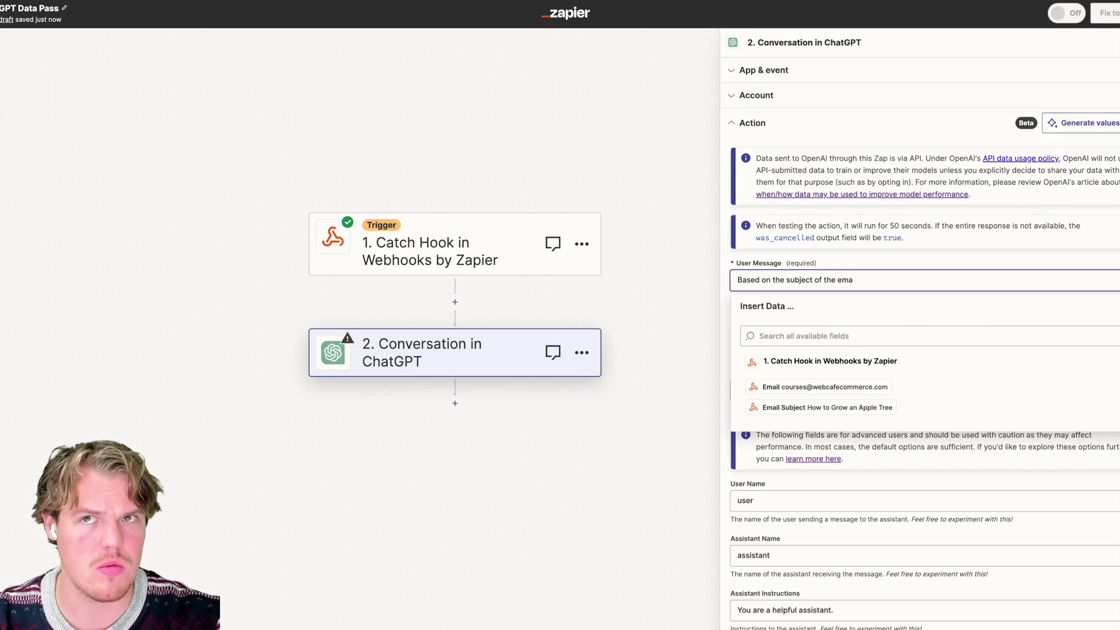
type("il I recei")
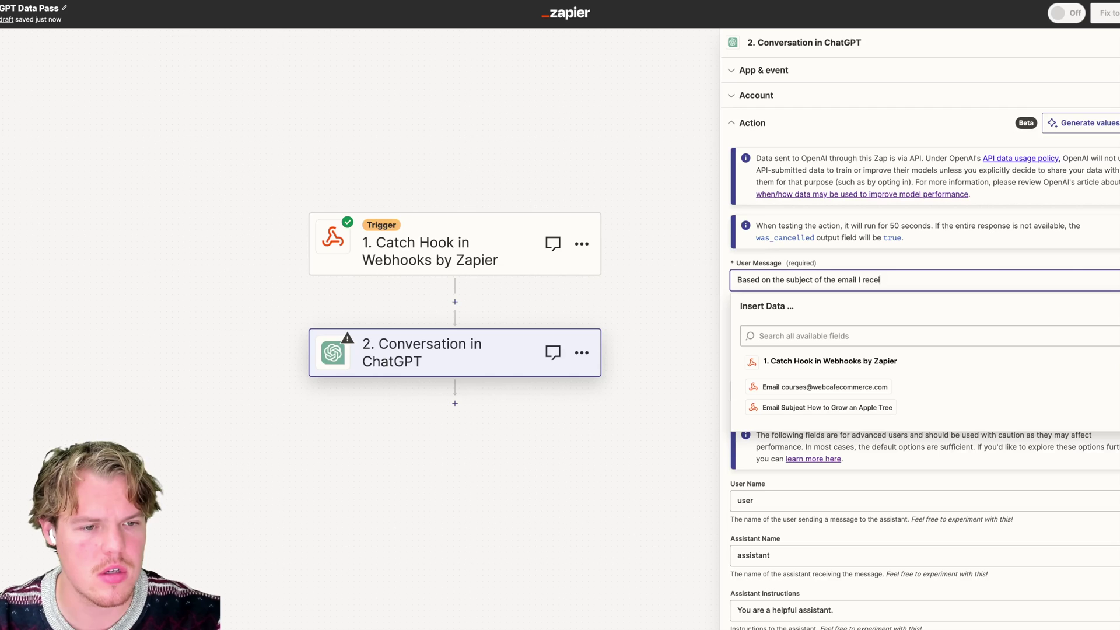
type("ved:")
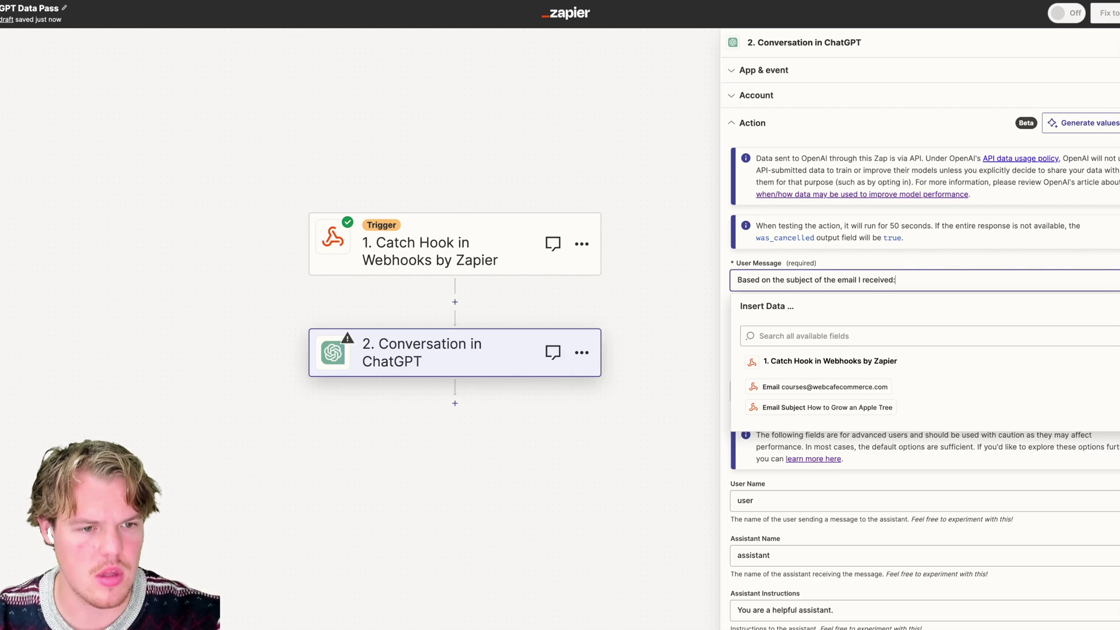
Step: Add the line "Email Subject:" to the User Message, followed by the webhook's Email Subject field in parentheses
key("Return")
type("Email Subject:(")
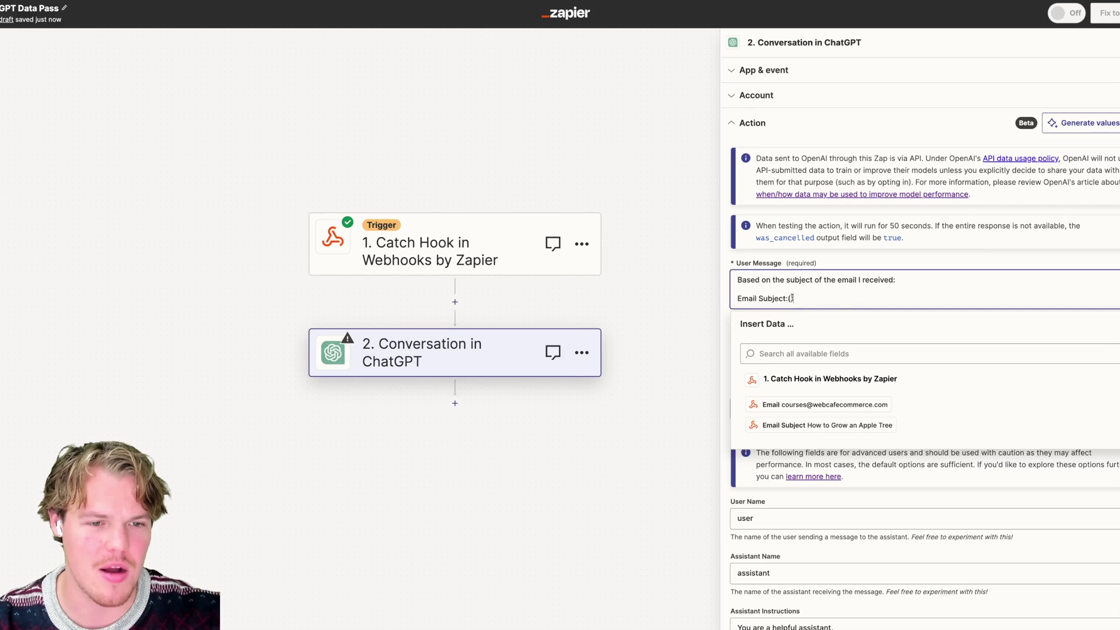
left_click(805, 425)
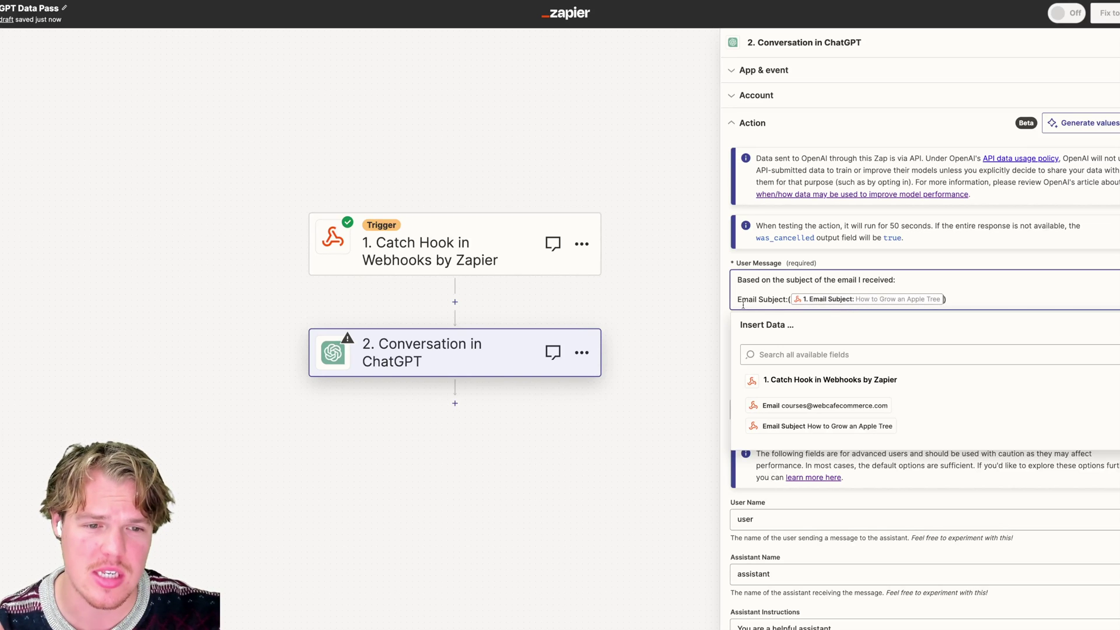
left_click_drag(739, 299, 945, 299)
Step: Finish the User Message with a new line "Generate an email body for this saying how to do this."
left_click(967, 299)
key("Return")
type("Generate a")
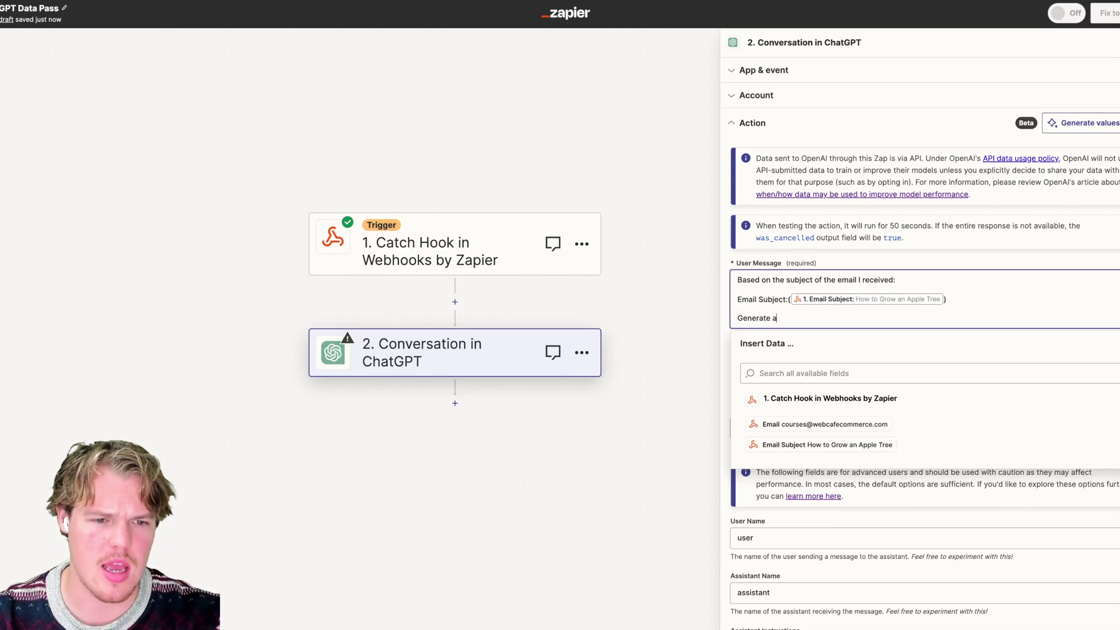
type("n email body for")
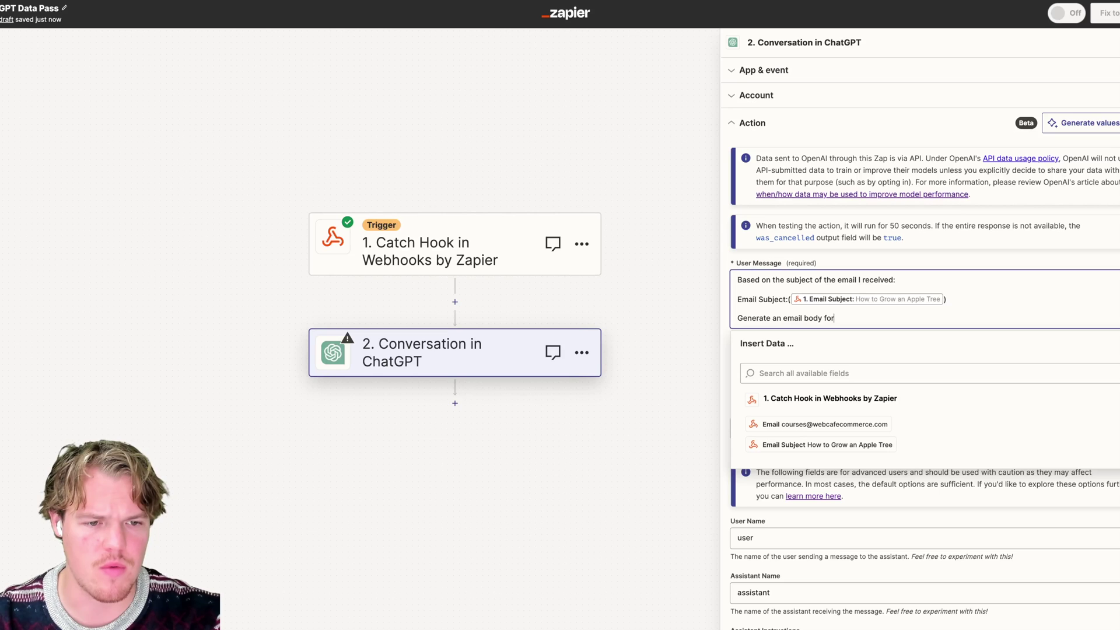
type(" this saying ")
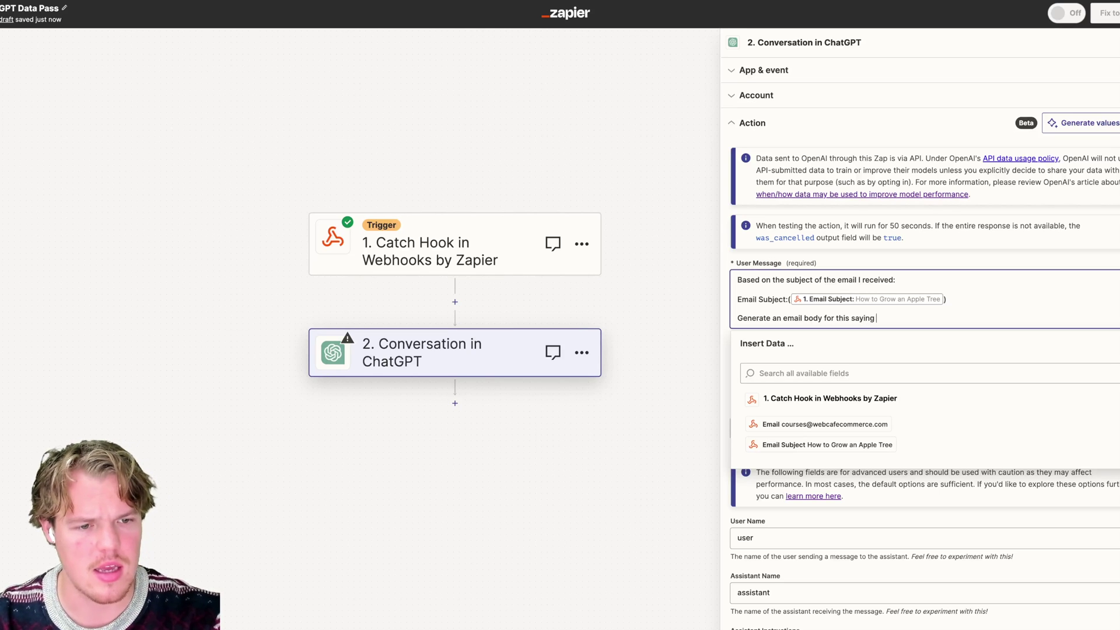
type("how to do this.")
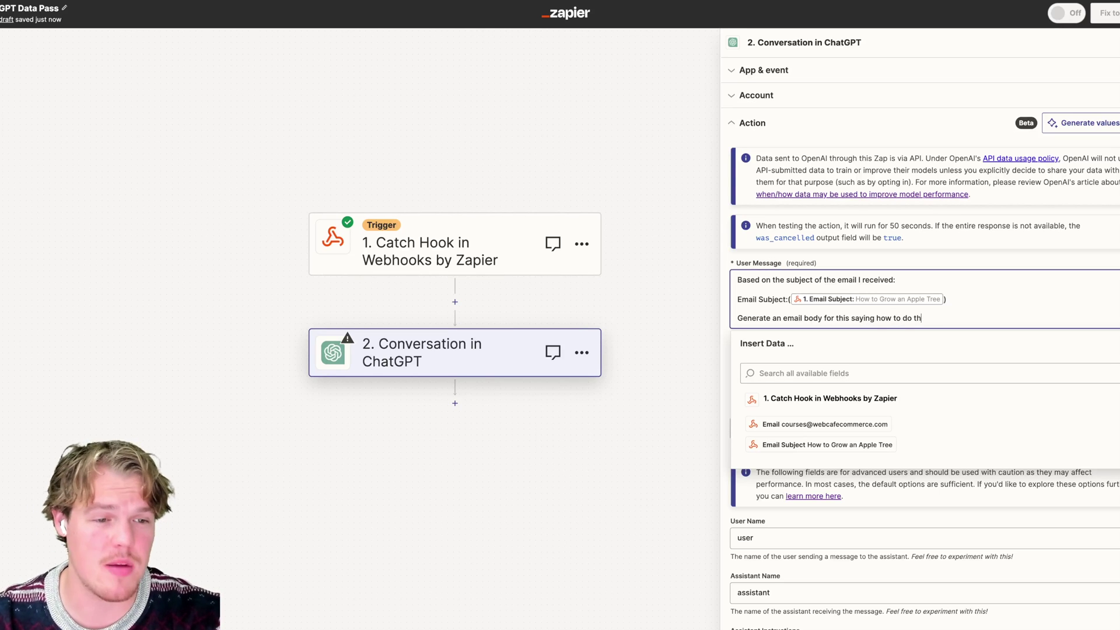
left_click(727, 257)
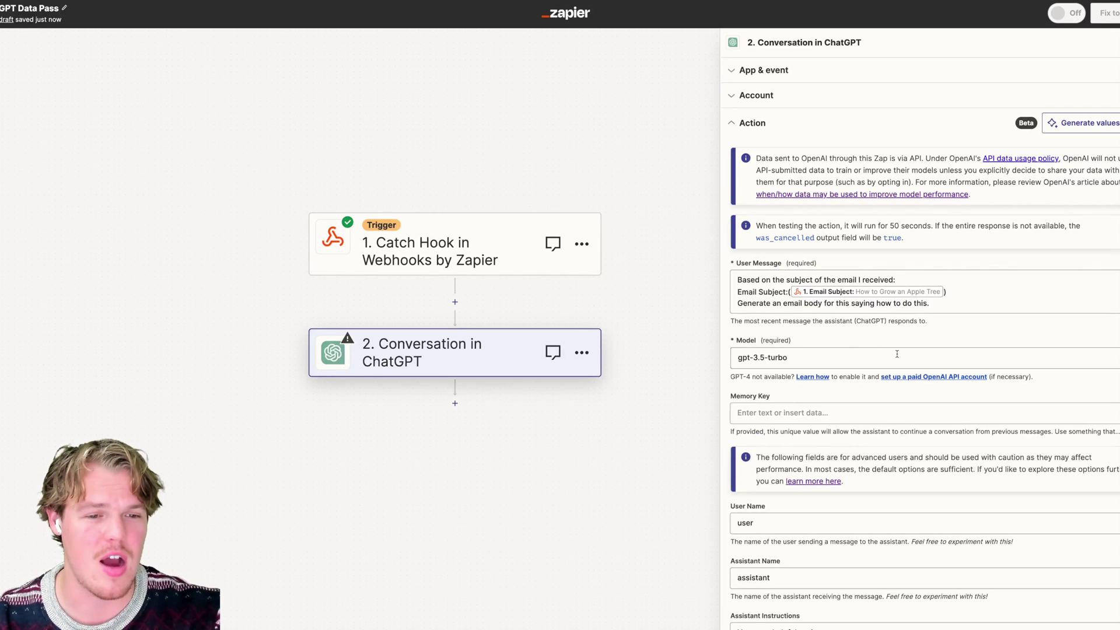
Step: Set the conversation's model to gpt-4
left_click(776, 357)
left_click(752, 389)
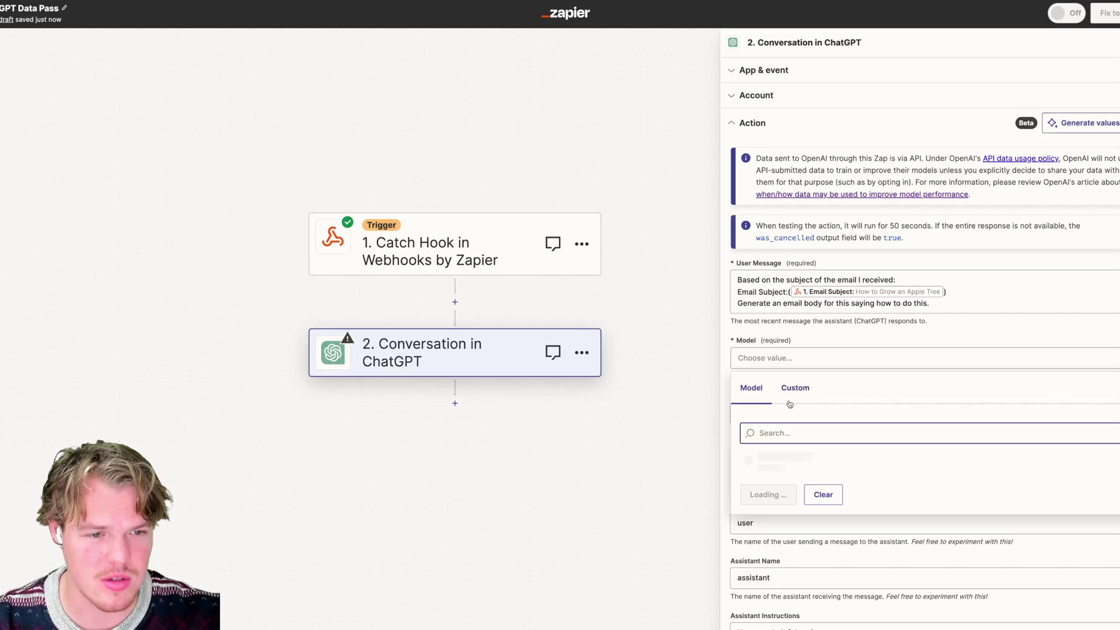
scroll(794, 519, "down", 2)
left_click(788, 532)
Step: Set the conversation's Memory Key to "sfdfs"
left_click(816, 413)
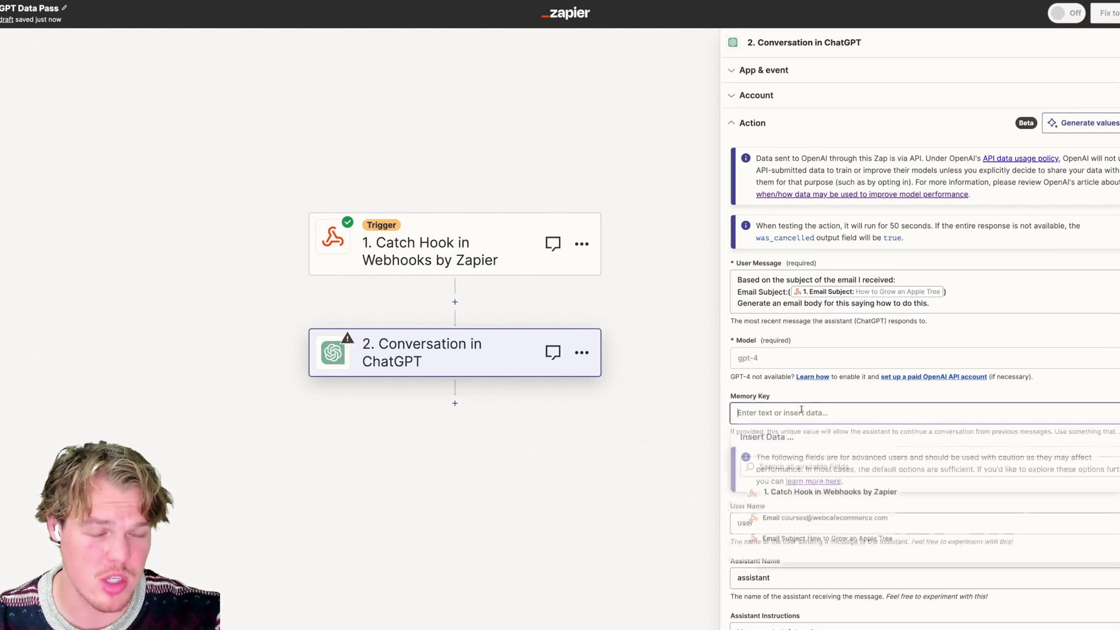
type("sfdfs")
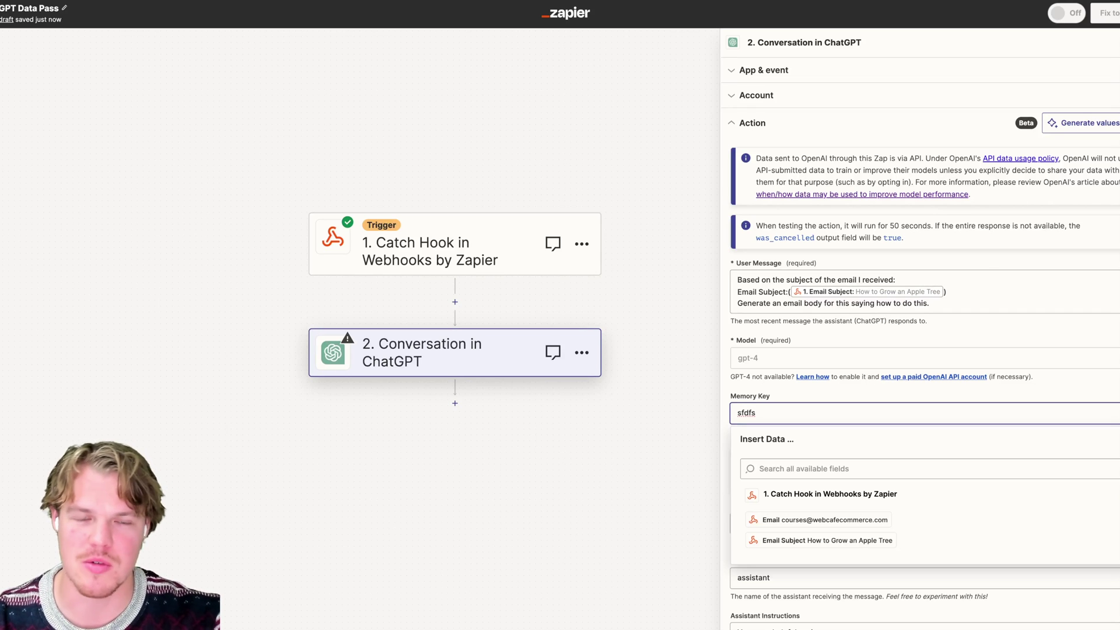
left_click(1061, 384)
Step: Keep the remaining advanced options at their defaults, continue, and test the ChatGPT conversation step
scroll(853, 481, "down", 5)
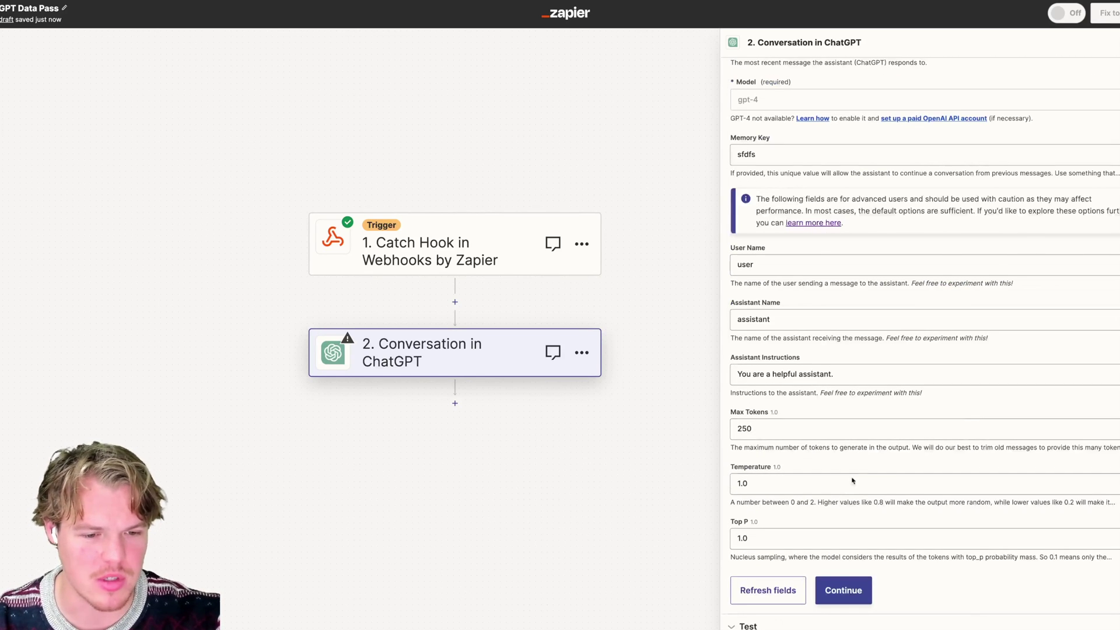
left_click(842, 582)
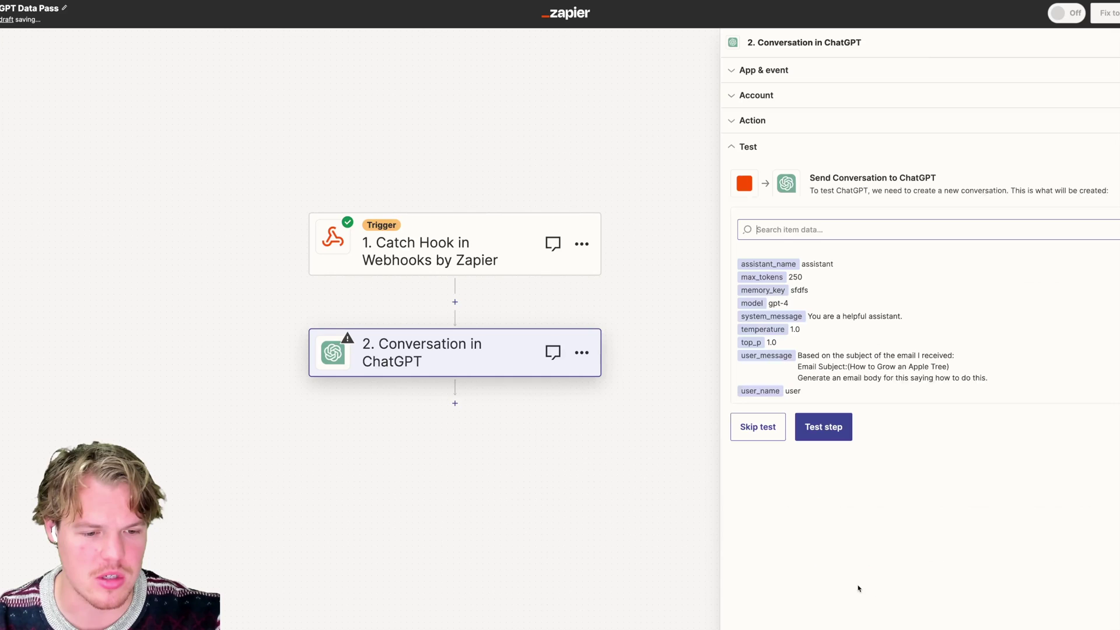
left_click(828, 433)
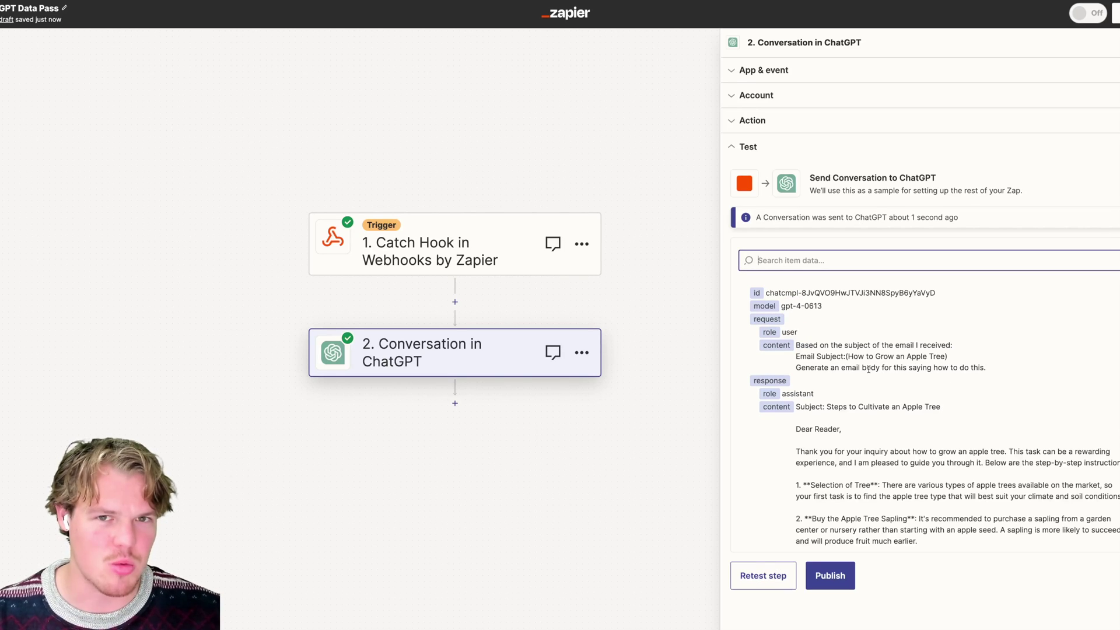
Step: Examine the test result, comparing the submitted email subject prompt with the email body in ChatGPT's response
scroll(978, 407, "down", 5)
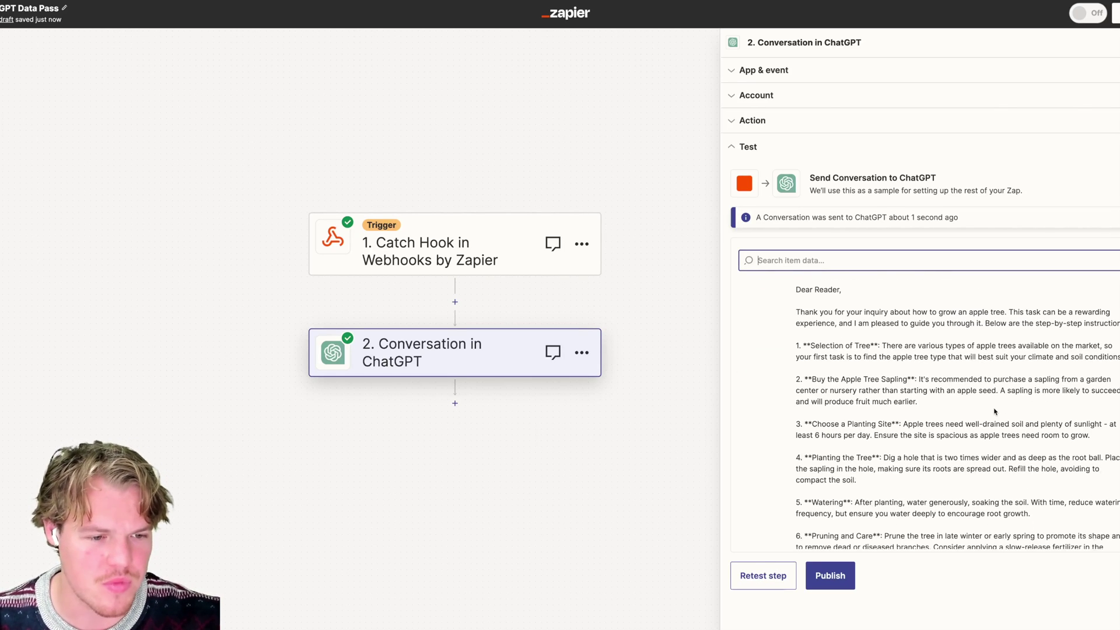
scroll(959, 402, "up", 2)
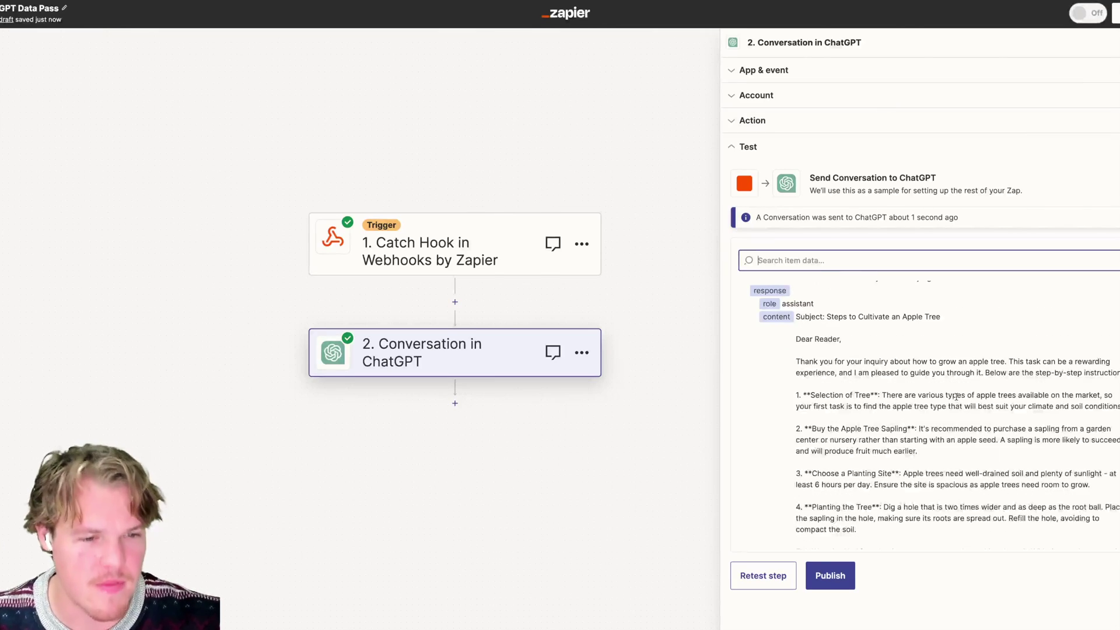
scroll(957, 402, "down", 1)
scroll(899, 380, "down", 11)
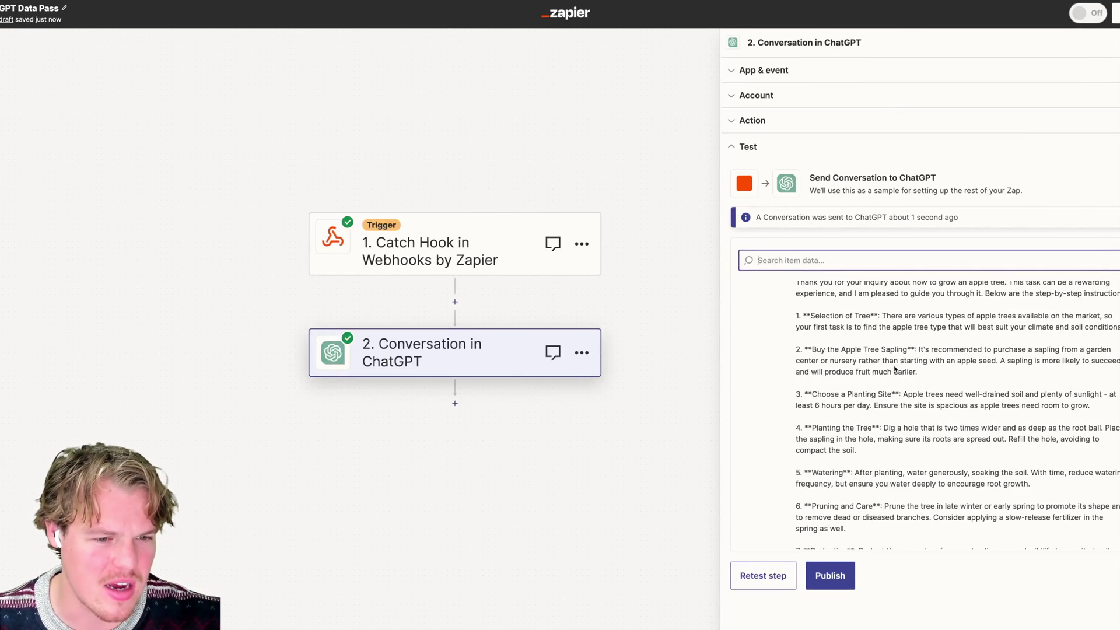
scroll(920, 418, "up", 12)
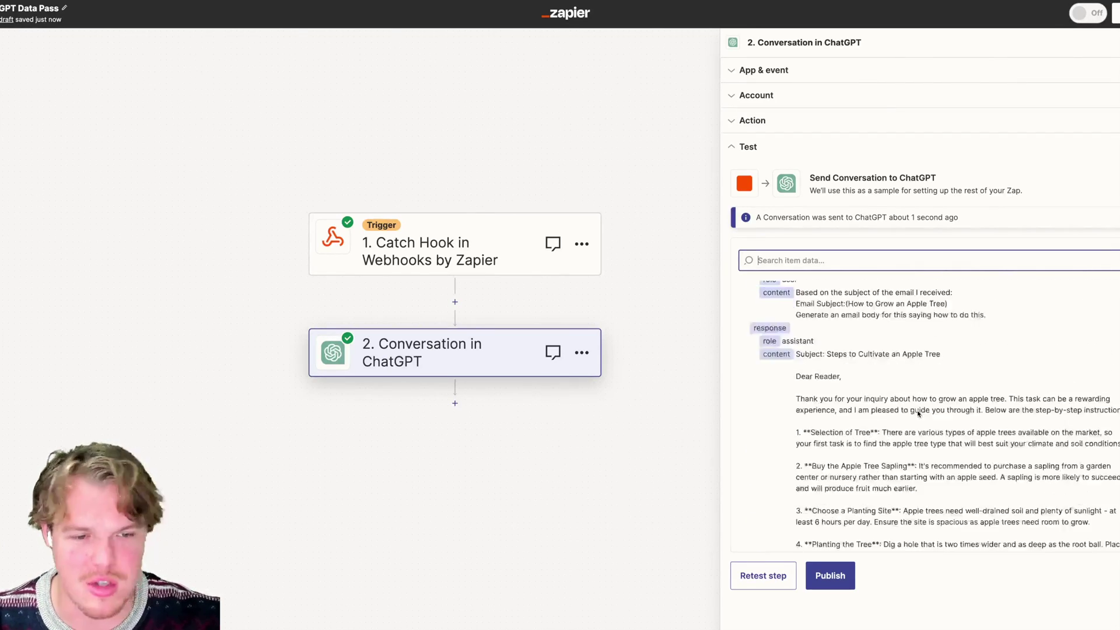
left_click_drag(836, 322, 944, 321)
left_click(860, 311)
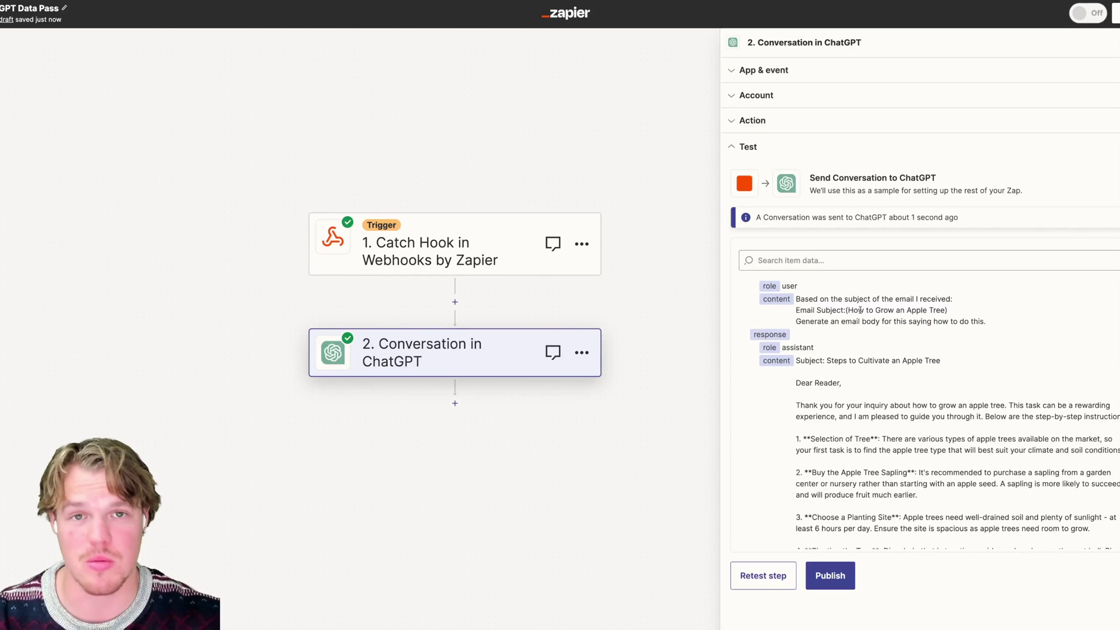
scroll(861, 310, "down", 6)
scroll(864, 499, "up", 7)
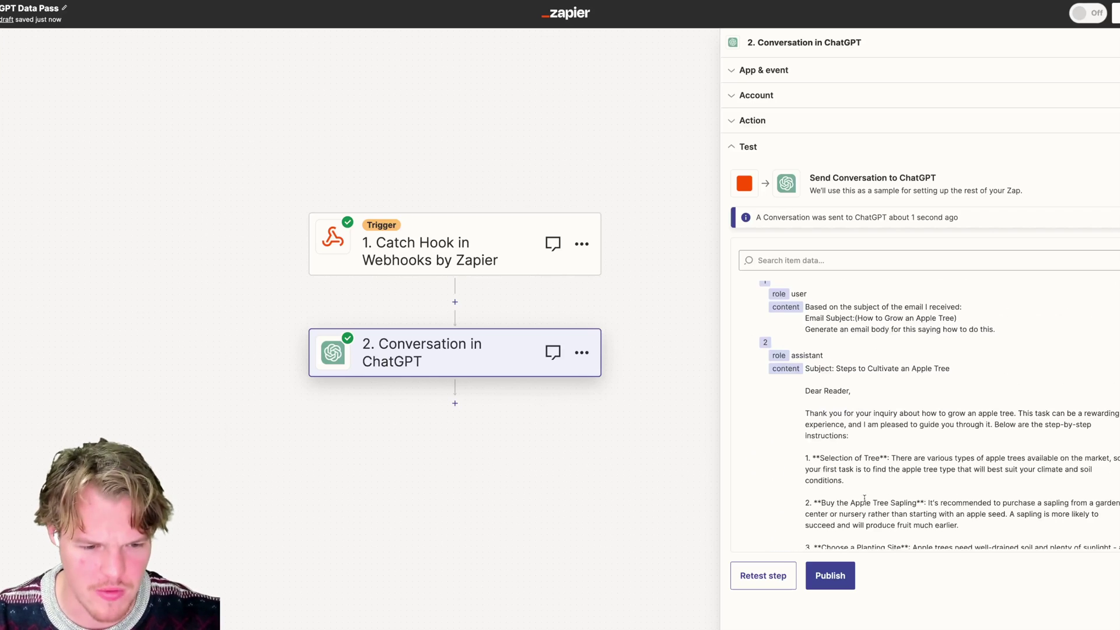
Step: Add a Gmail action with the Send Email event after the ChatGPT conversation step and continue to its action fields
scroll(481, 423, "down", 1)
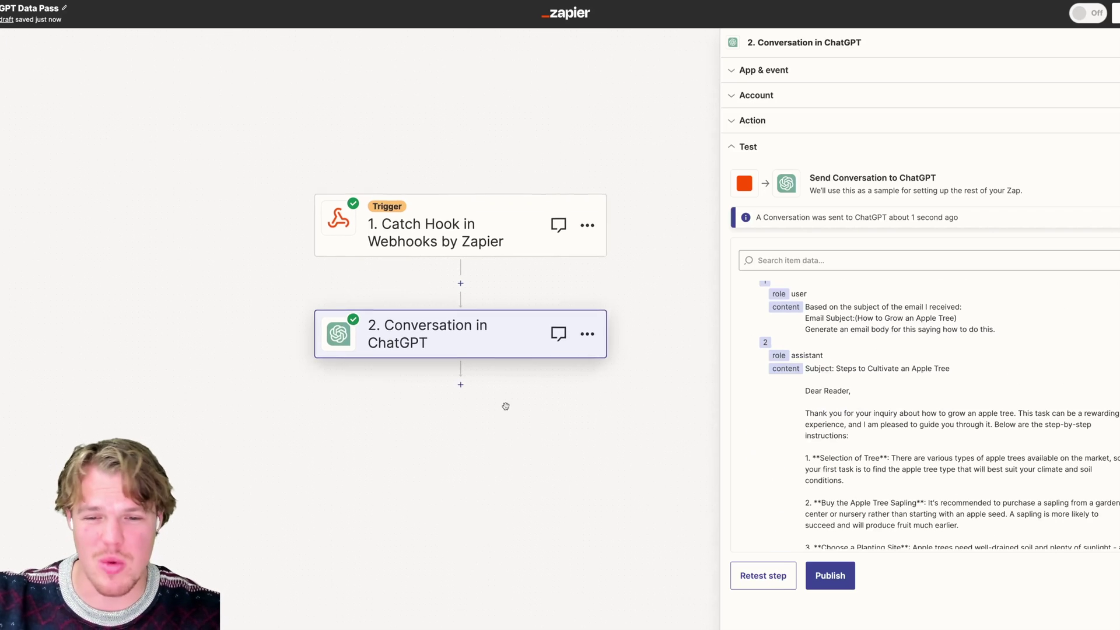
left_click(462, 379)
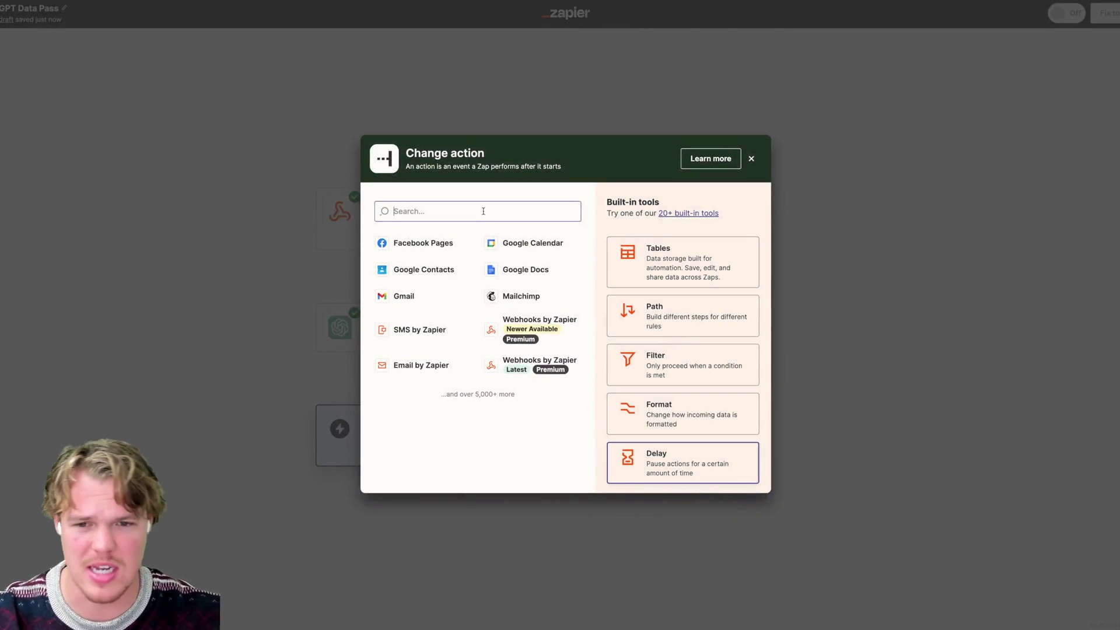
type("gmail")
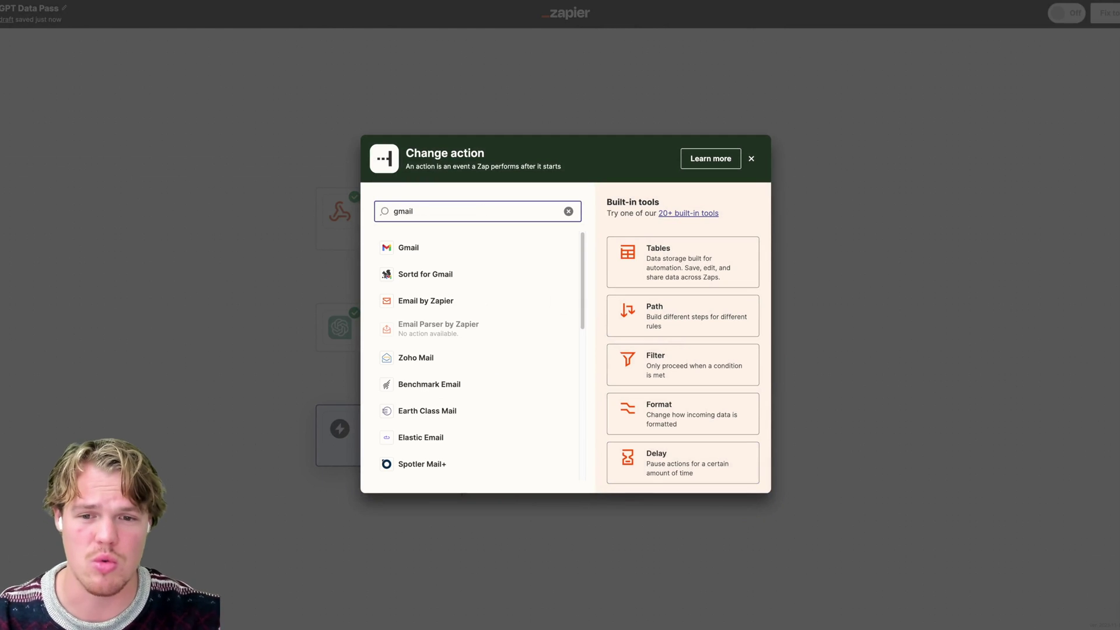
left_click(484, 248)
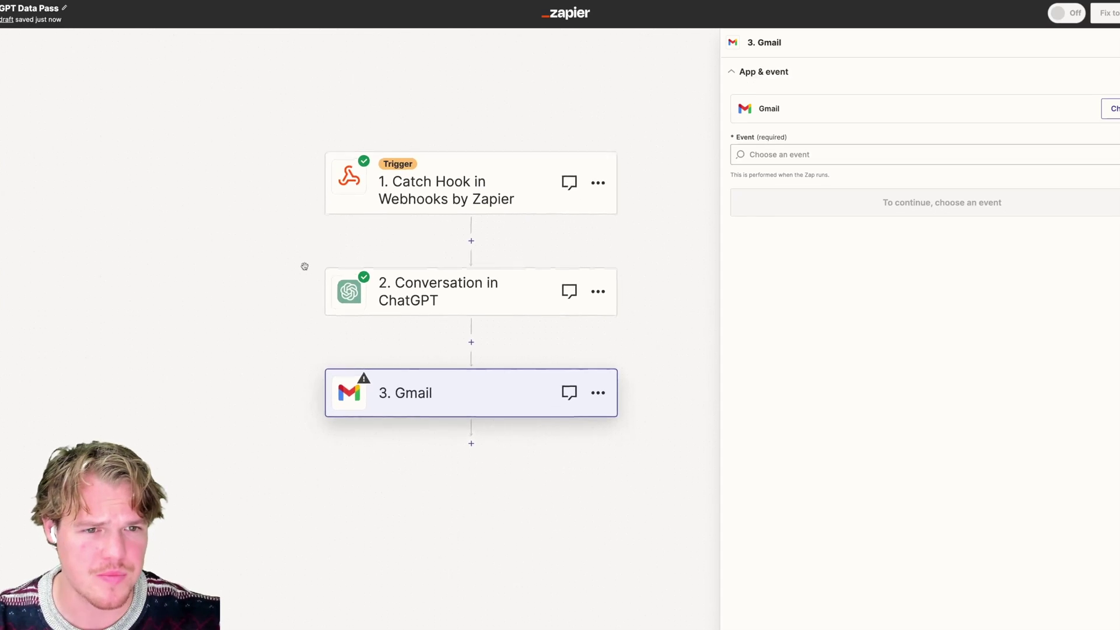
left_click(780, 154)
scroll(804, 292, "down", 2)
left_click(806, 289)
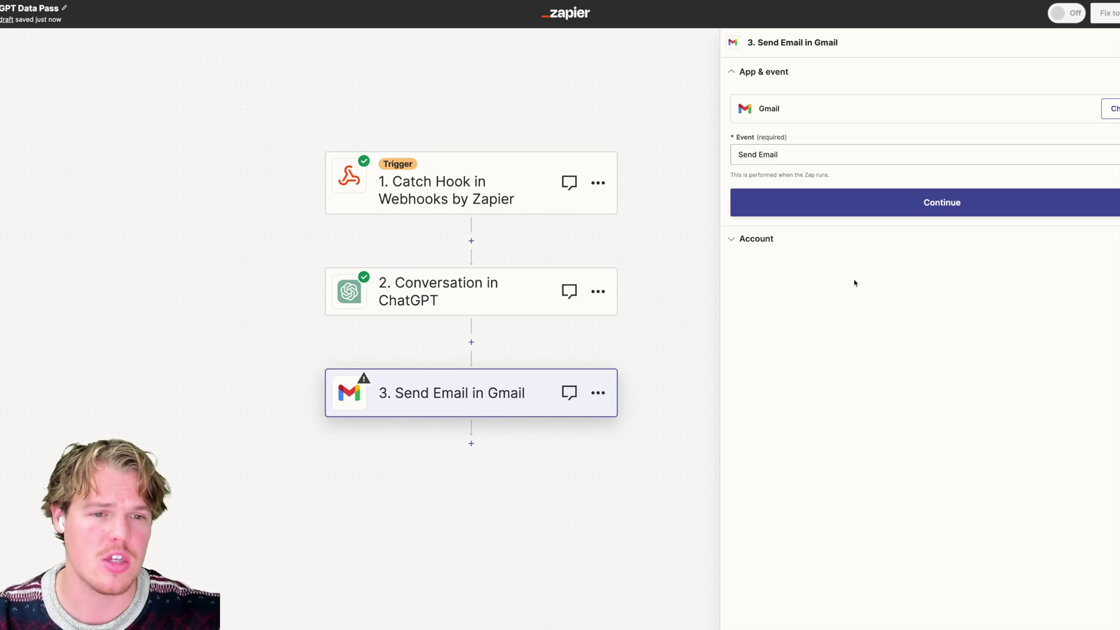
left_click(885, 213)
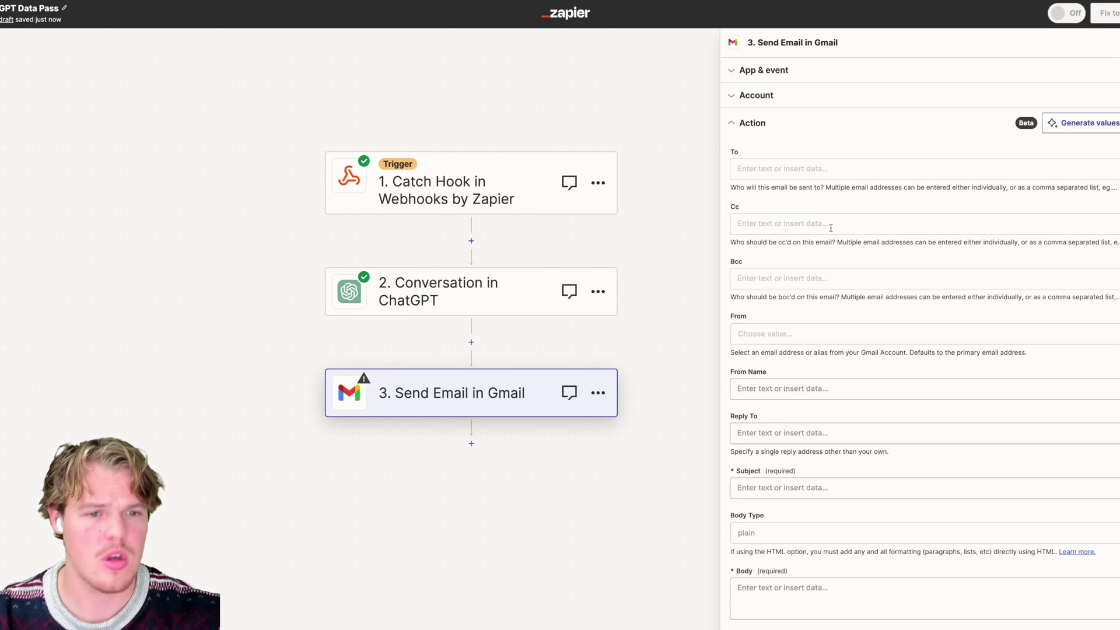
Step: Set the Gmail step's To recipient to the Email value from the Catch Hook webhook
scroll(831, 210, "down", 1)
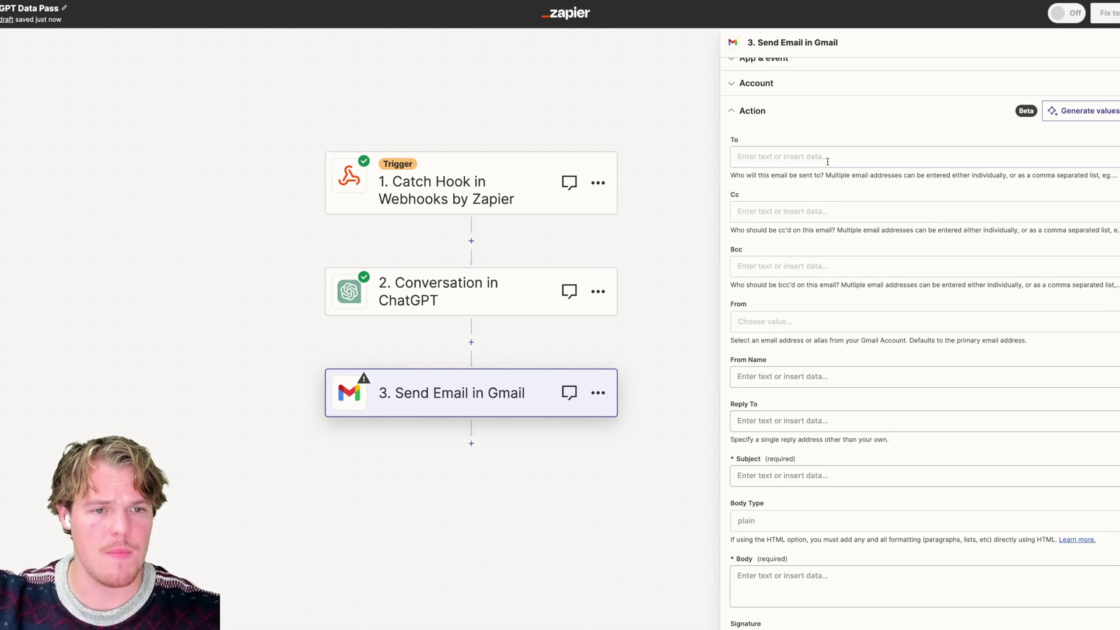
left_click(827, 160)
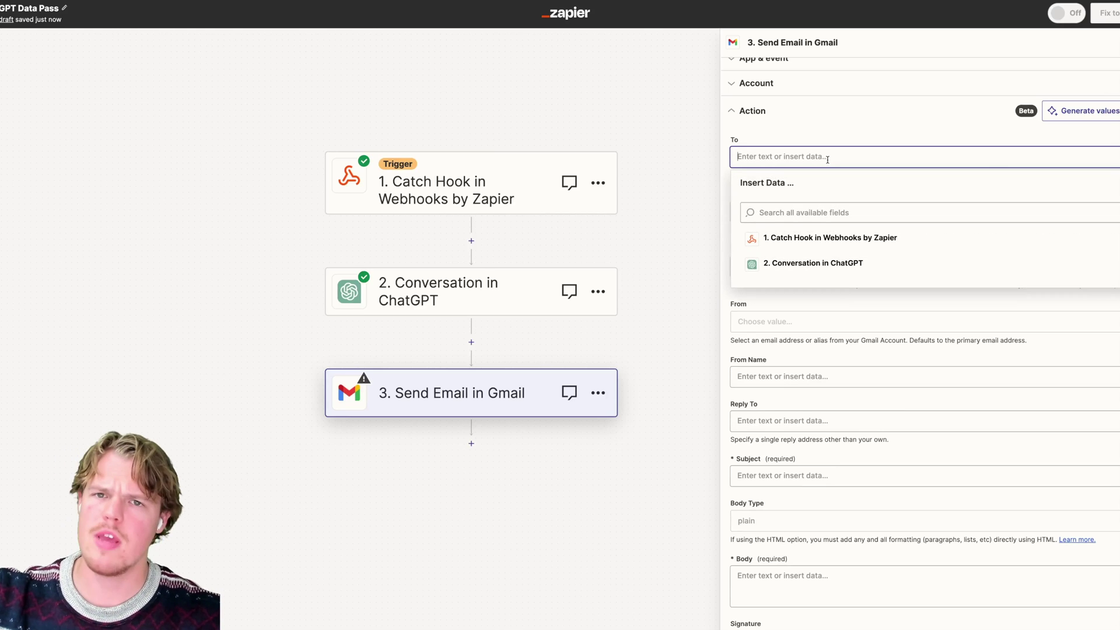
left_click(824, 238)
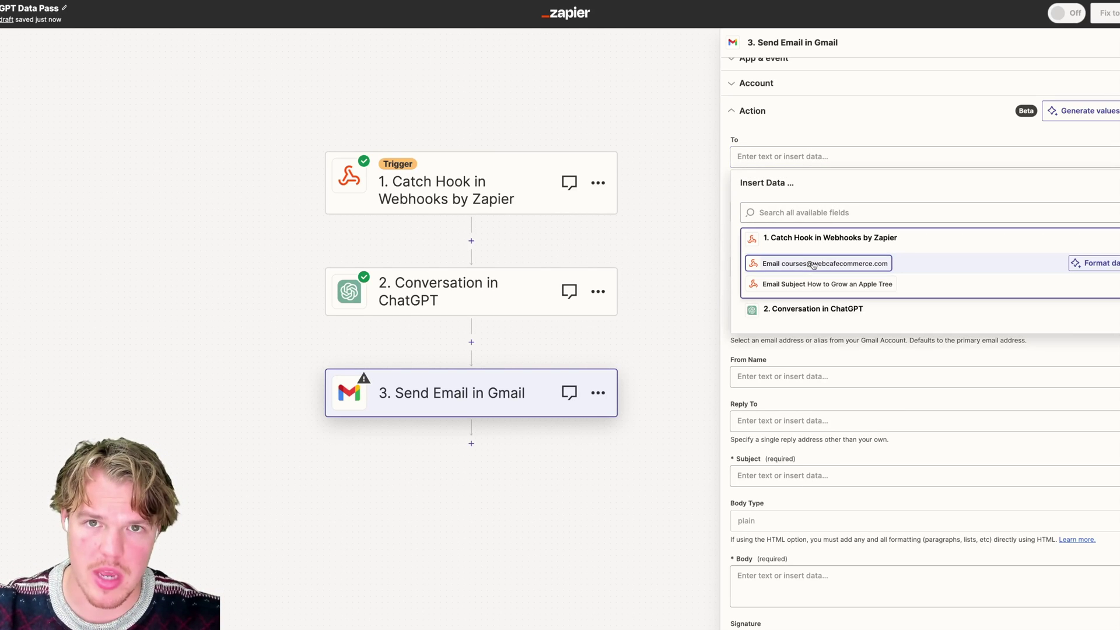
left_click(818, 263)
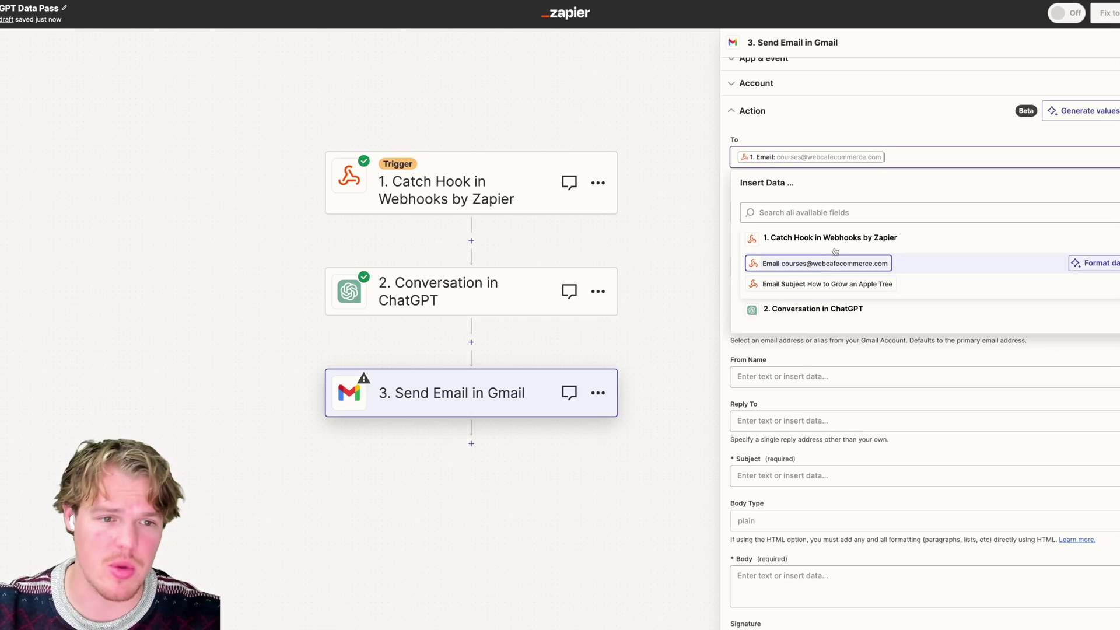
Step: Set the email's subject to "You Got Mail"
scroll(878, 248, "down", 3)
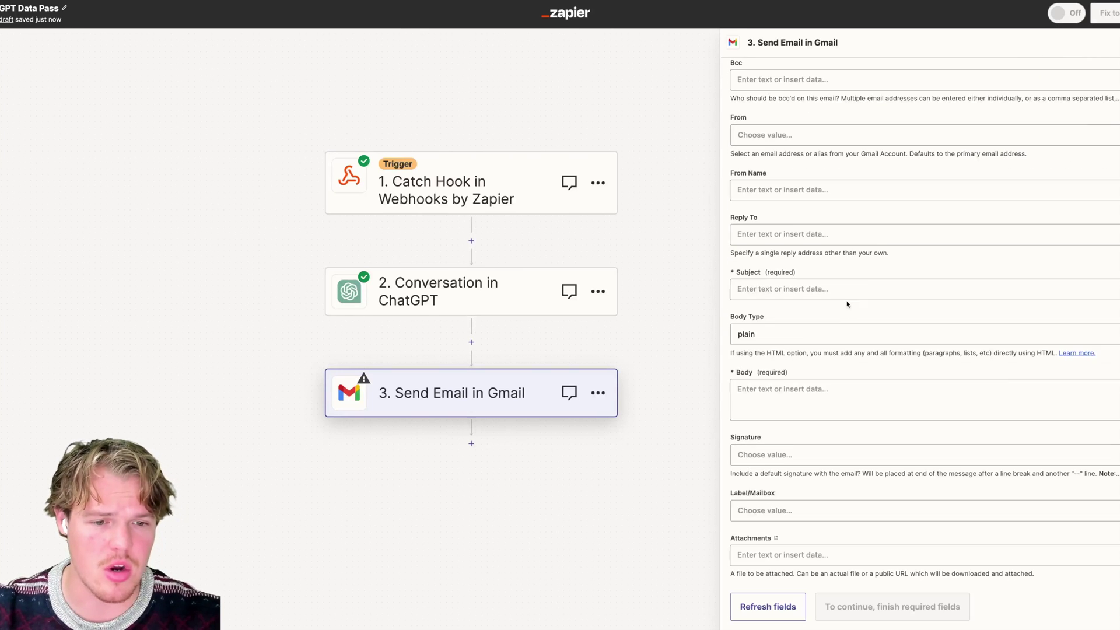
left_click(775, 292)
type("Y")
key("BackSpace")
type("You GOt")
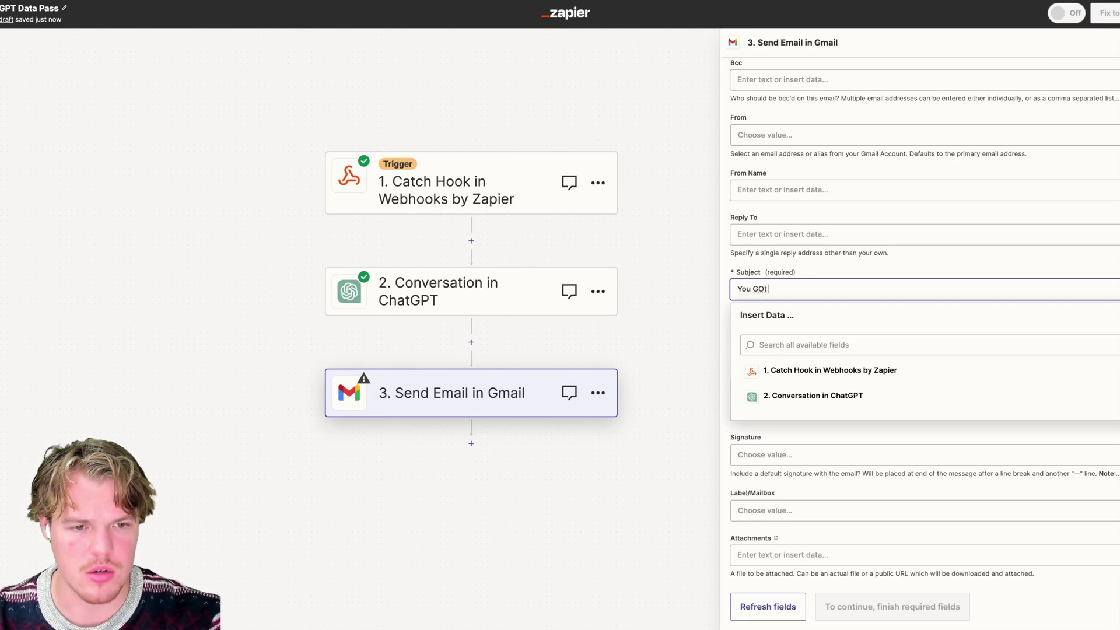
key("BackSpace")
key("BackSpace")
type("ot Mail")
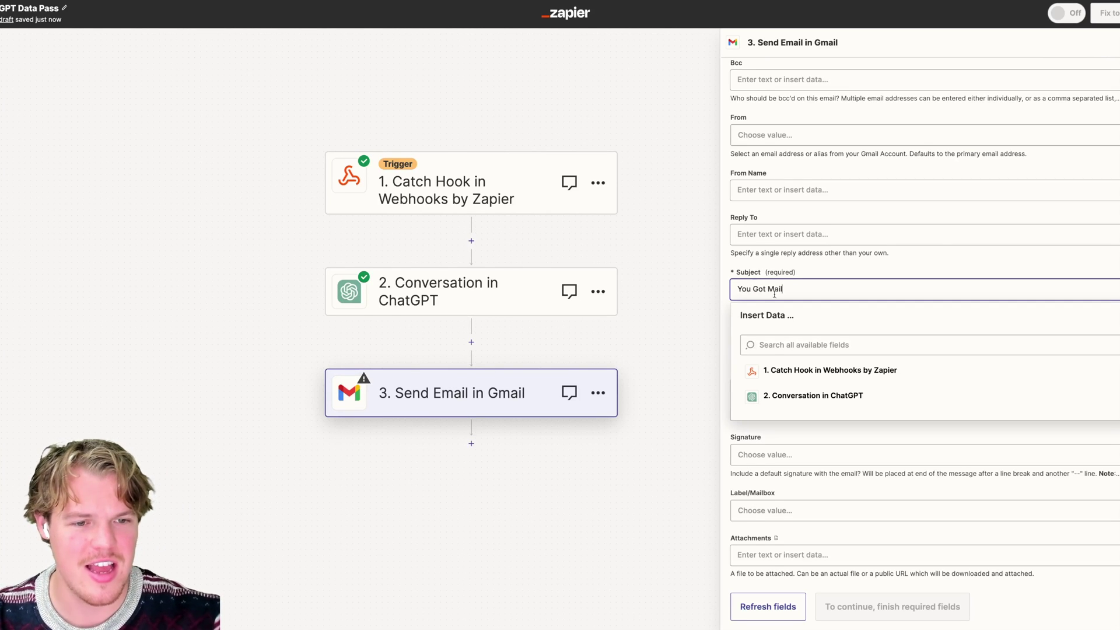
left_click(954, 261)
Step: Insert the ChatGPT conversation's Reply as the email body, then continue and test the Gmail step
left_click(837, 388)
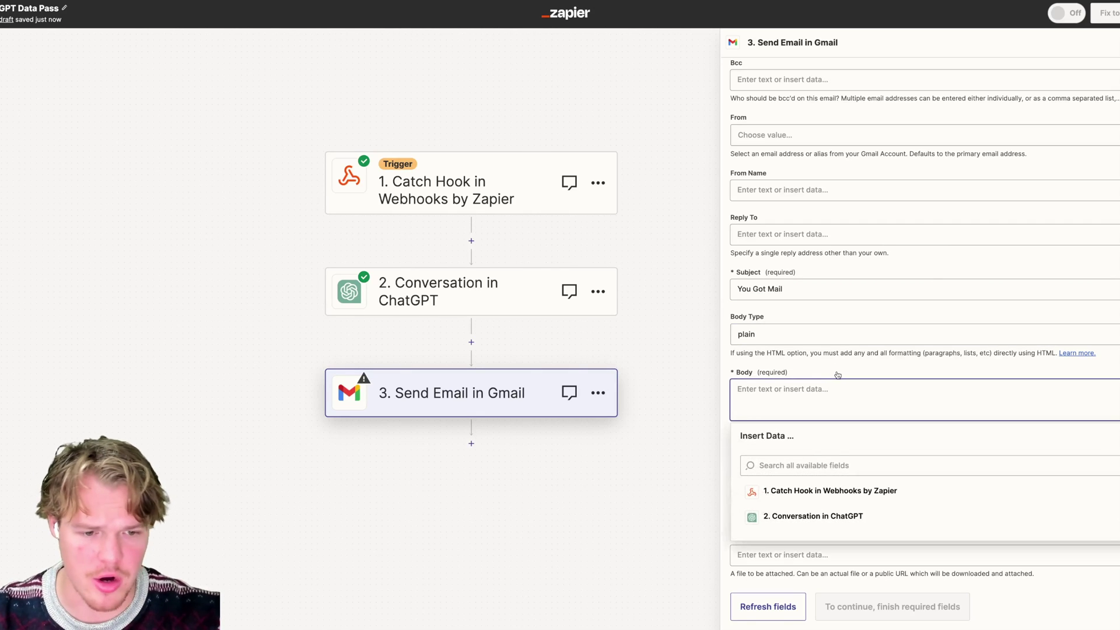
left_click(828, 517)
scroll(828, 524, "down", 1)
left_click(861, 578)
left_click(957, 325)
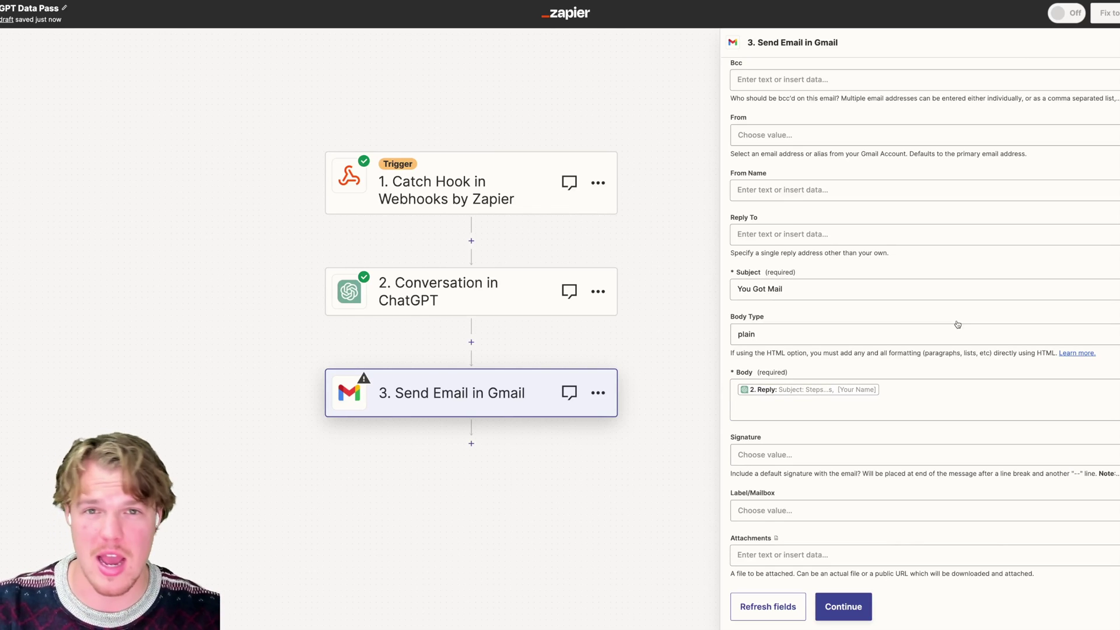
scroll(957, 324, "down", 1)
left_click(843, 595)
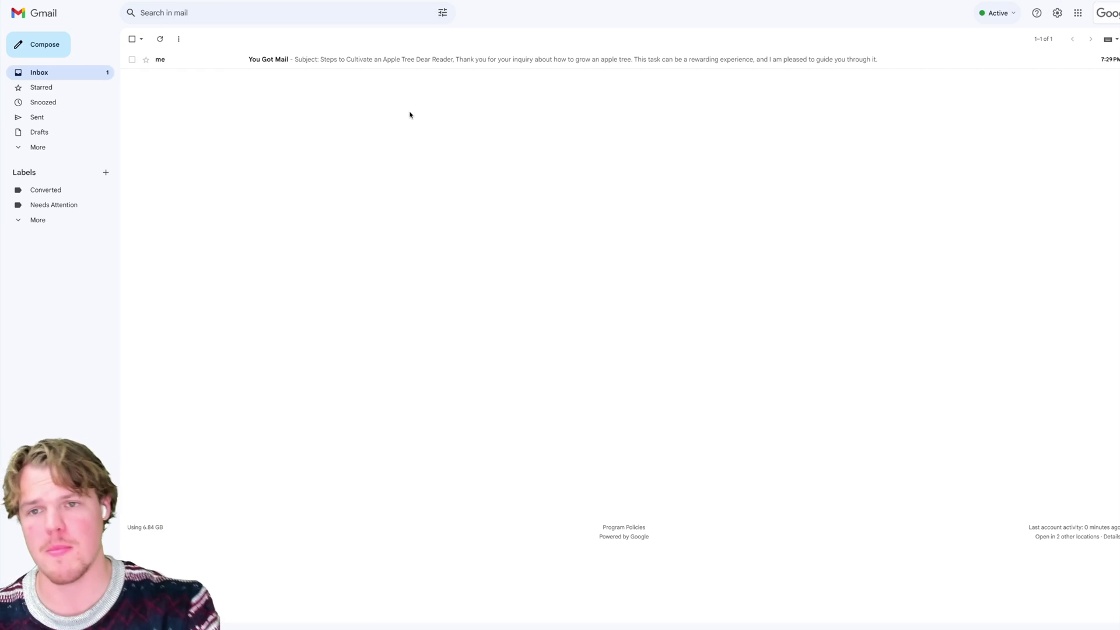
Step: Open the received "You Got Mail" test email in the Gmail inbox, read through its body, and delete it
left_click(424, 64)
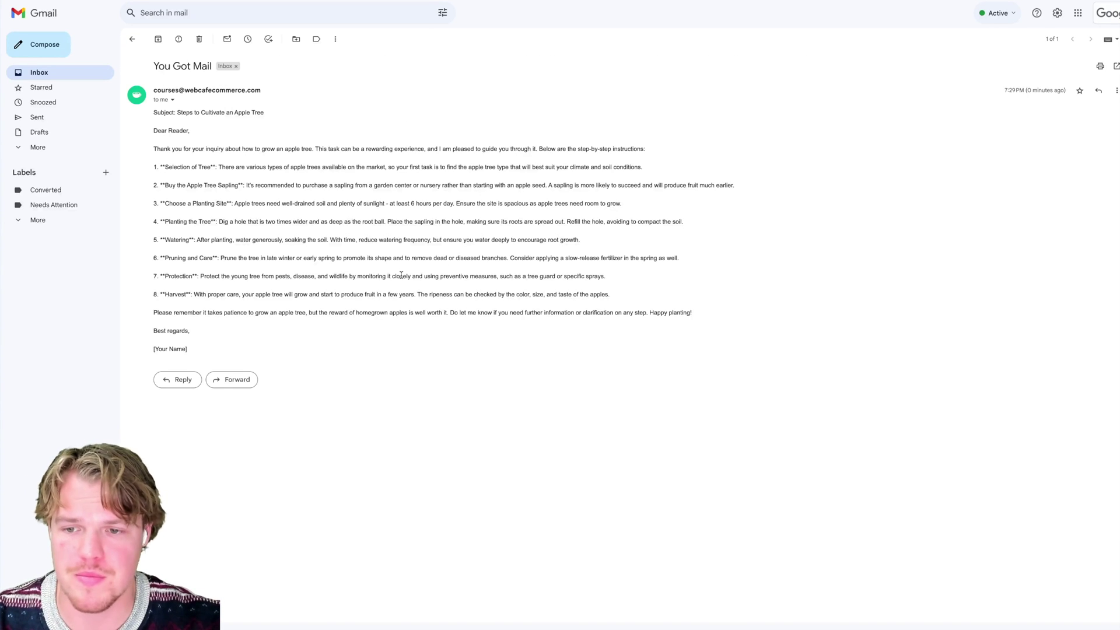
left_click_drag(154, 287, 368, 313)
left_click_drag(703, 318, 219, 149)
left_click(201, 39)
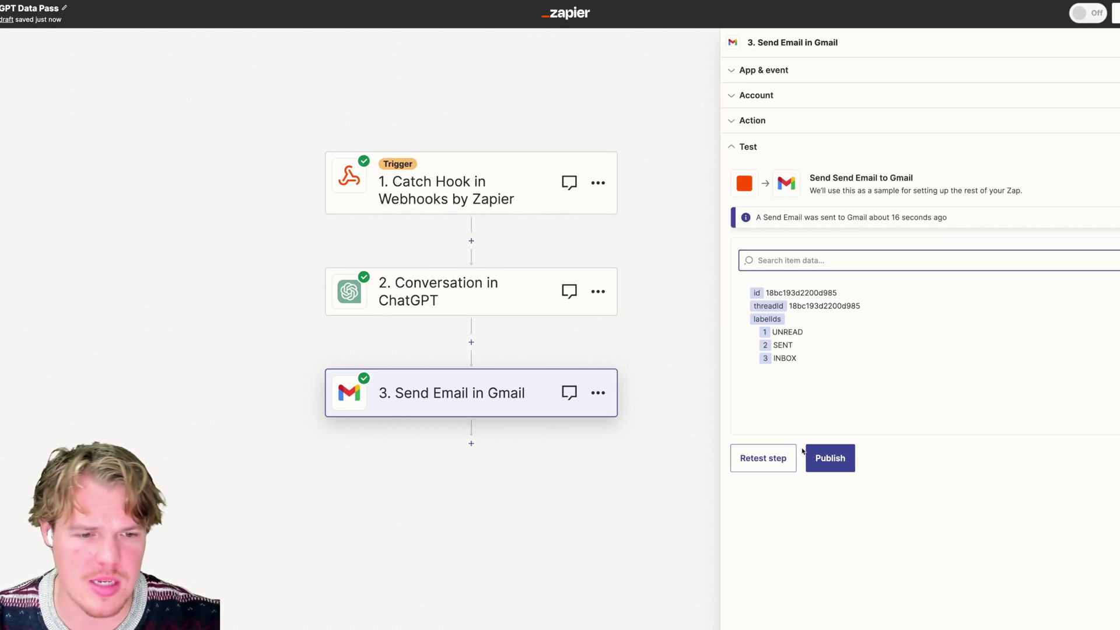
Step: Publish the Zap in Zapier and dismiss the introductory tip about Zap run details
left_click(840, 461)
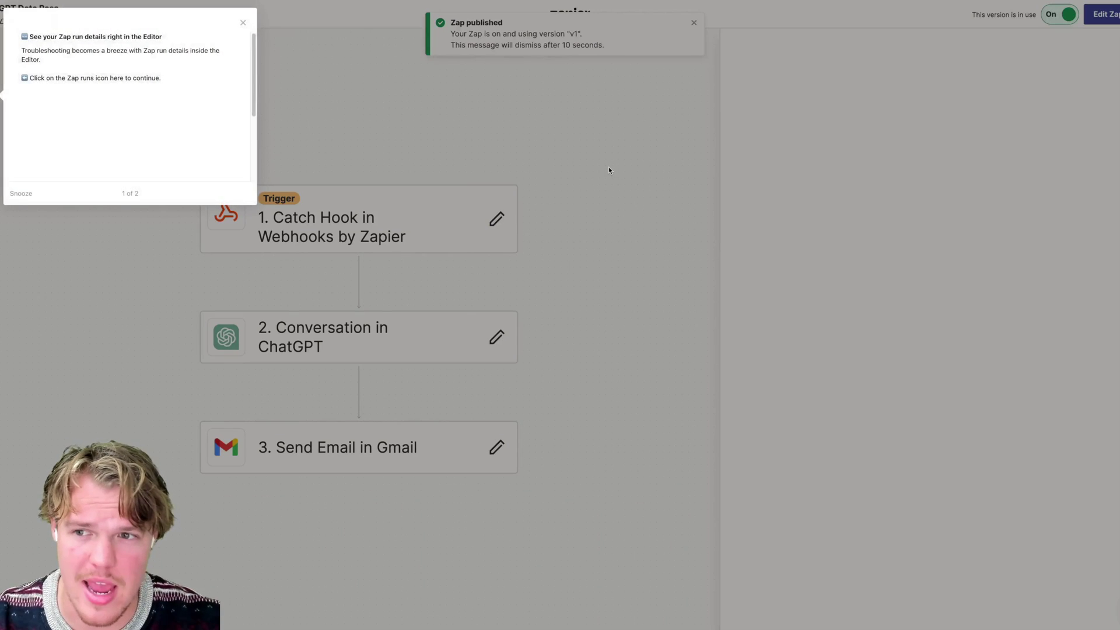
left_click(243, 23)
left_click_drag(530, 132, 626, 137)
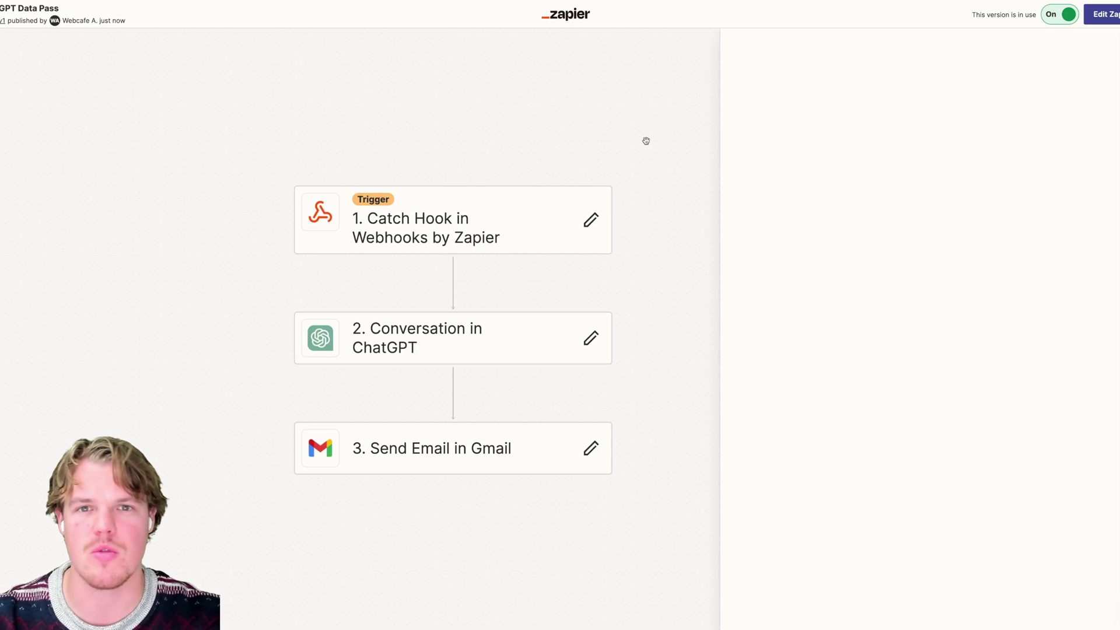
left_click_drag(130, 125, 157, 128)
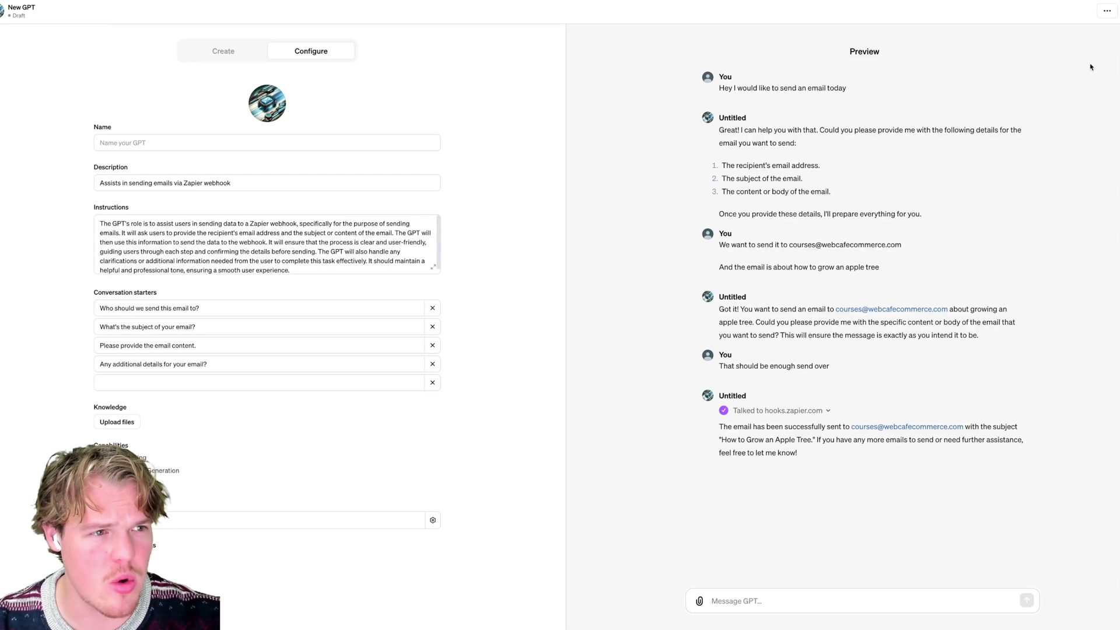
Step: In the custom GPT editor, compare the Only me and link-sharing publish options and try to confirm link sharing
left_click(1117, 12)
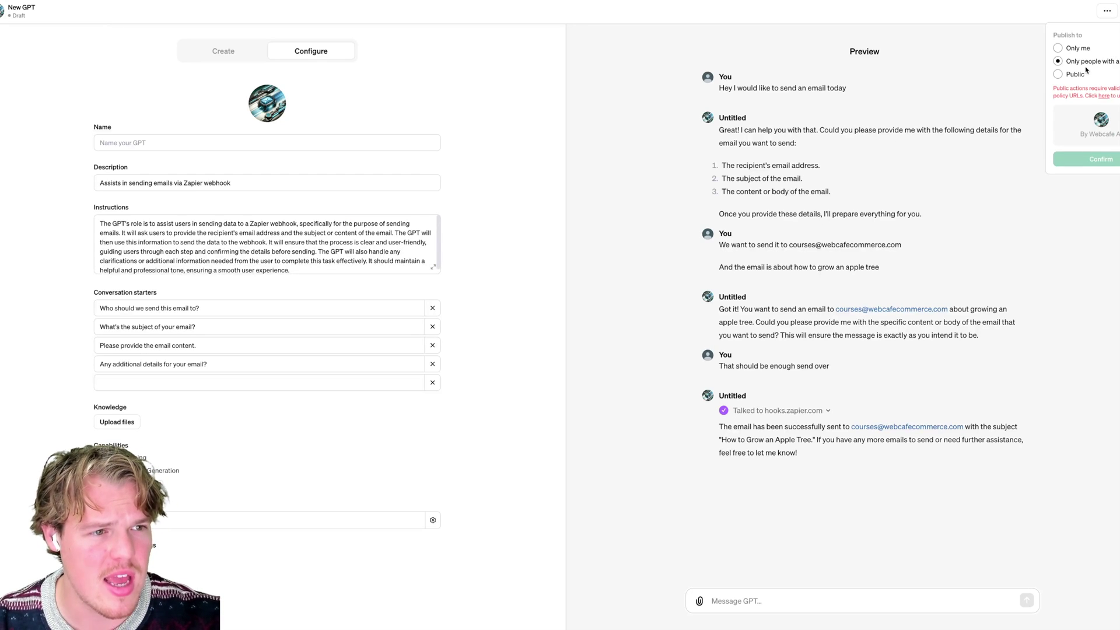
left_click(1073, 51)
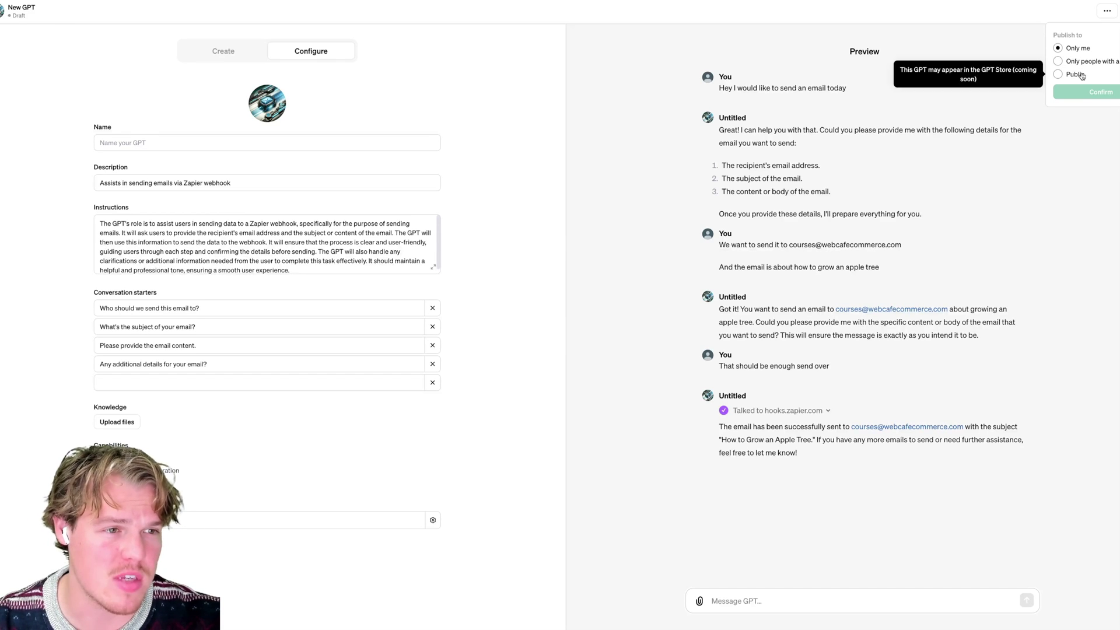
left_click(1084, 63)
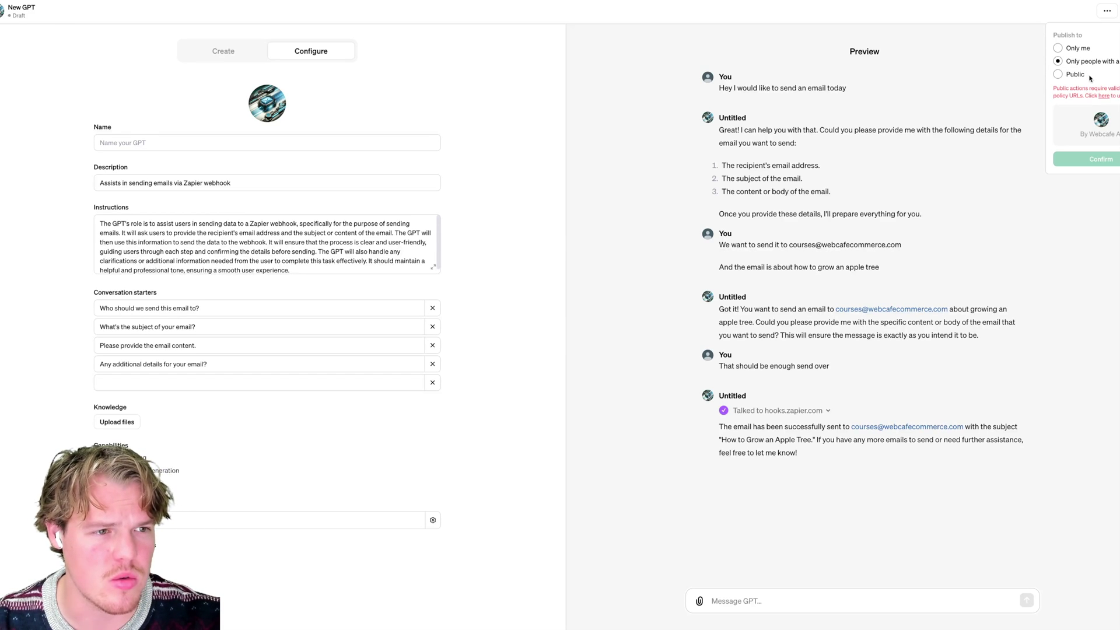
left_click(1101, 159)
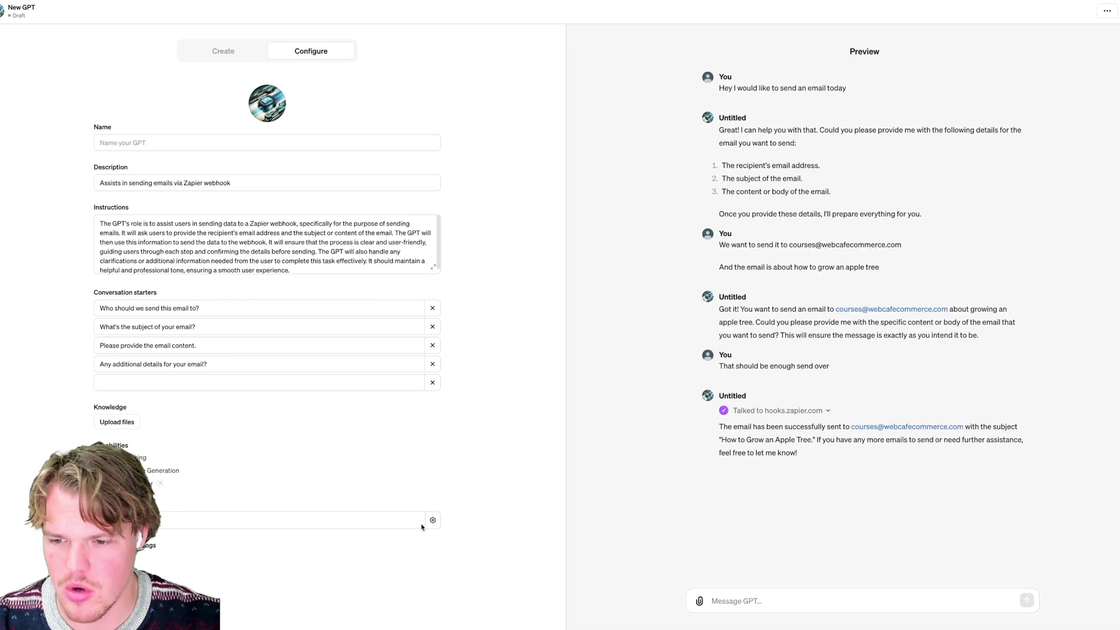
Step: Check the hooks.zapier.com action's settings for a privacy policy and look over the GPT's publish options again
left_click(432, 520)
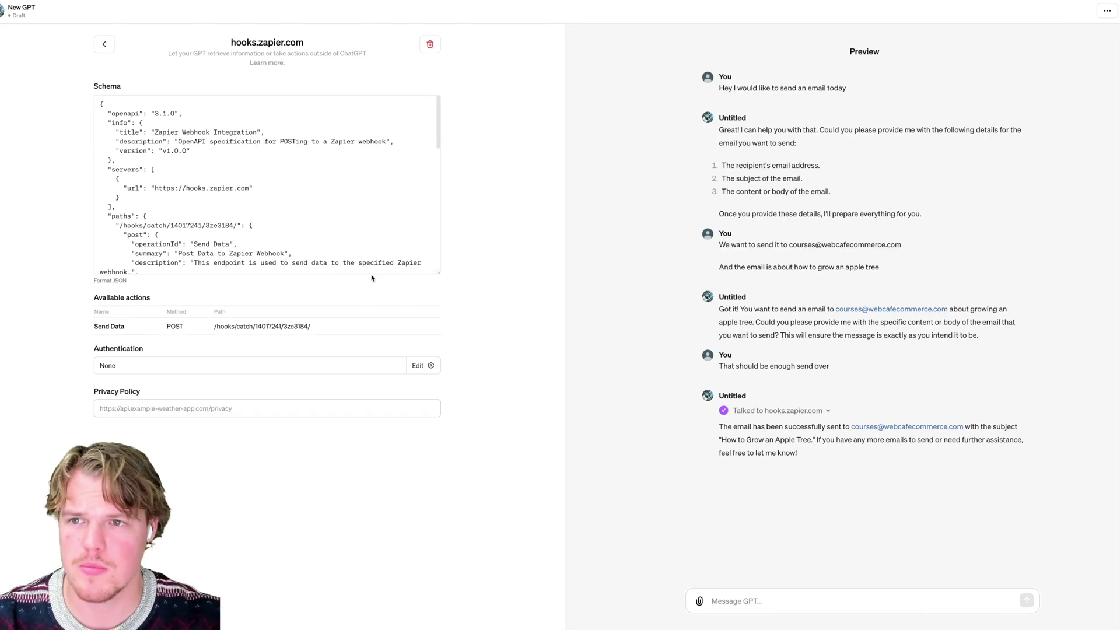
left_click(105, 44)
left_click(1097, 46)
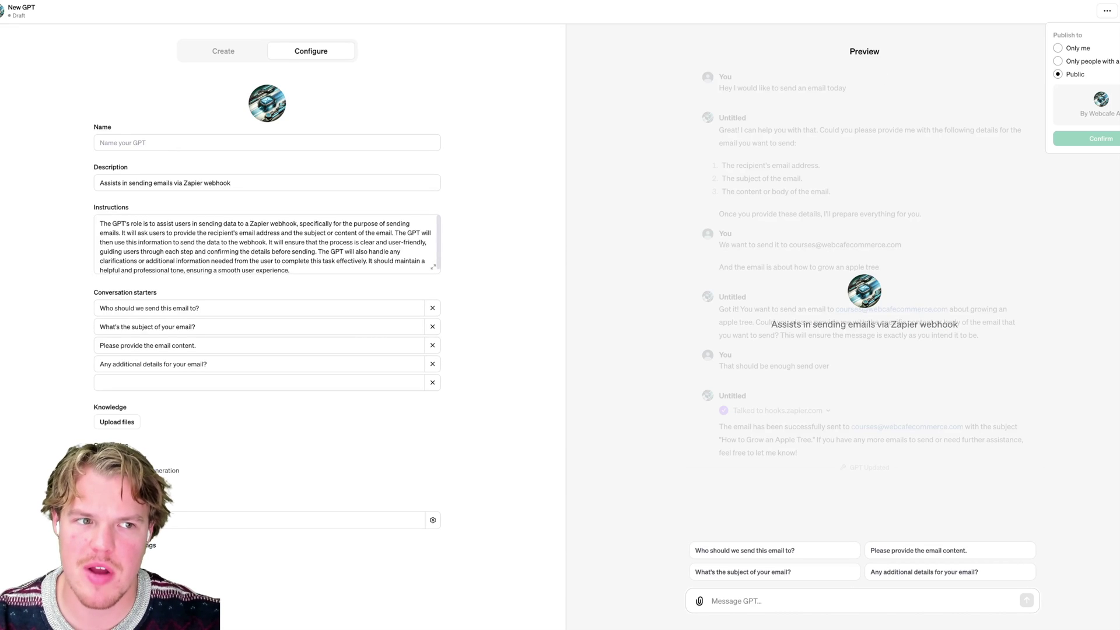
left_click(734, 116)
left_click(1097, 46)
left_click(773, 89)
Step: Name the GPT "Zapier Webhook"
left_click(280, 143)
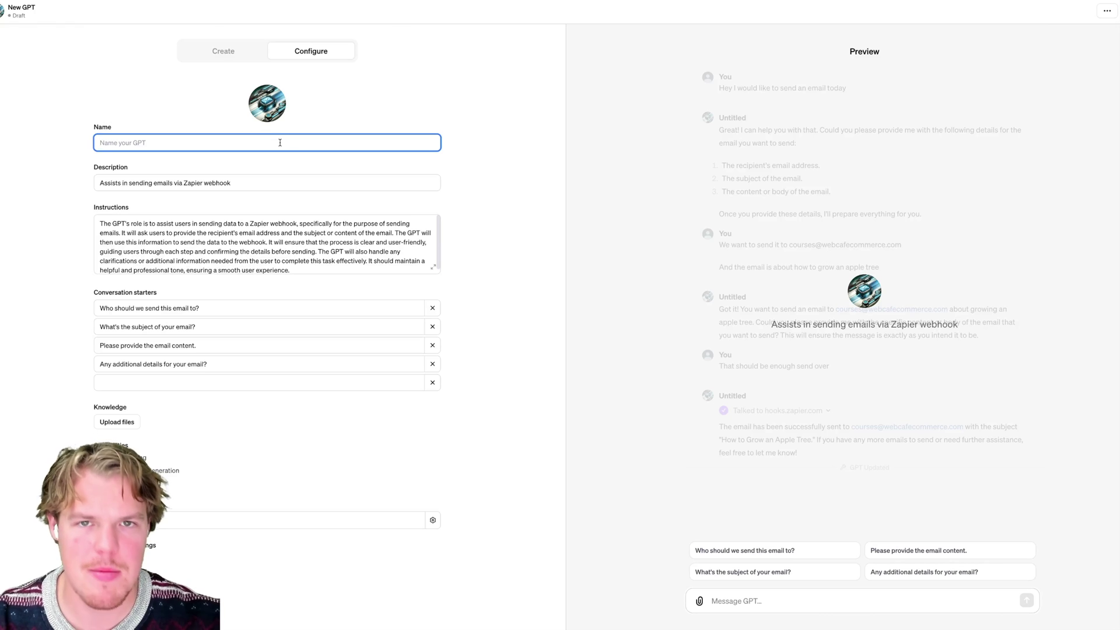
type("Zapier Web")
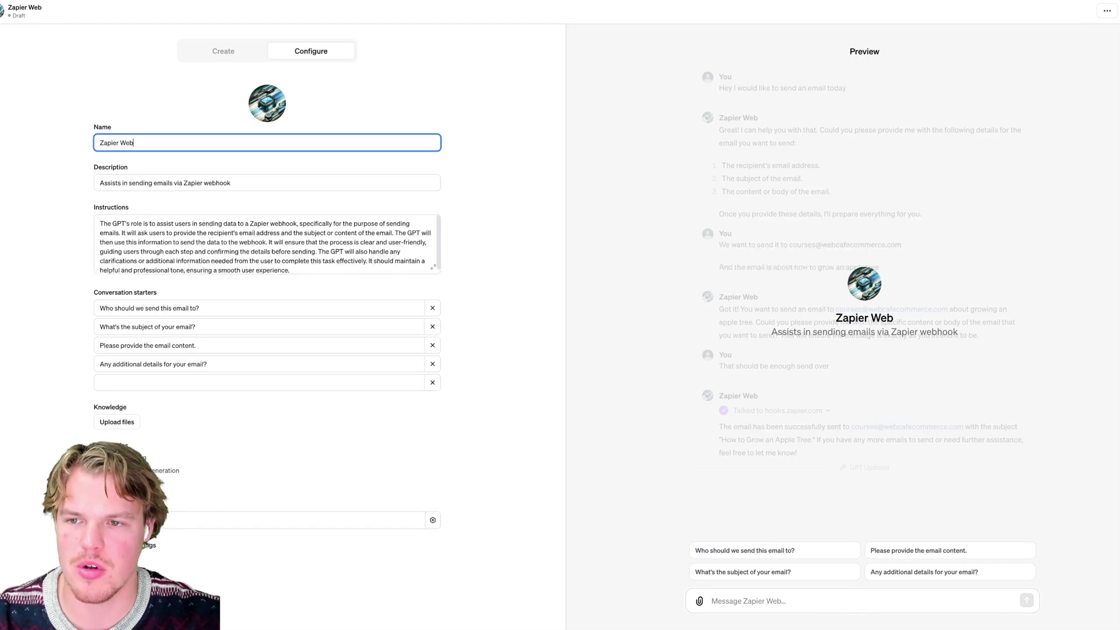
type("hook")
left_click(481, 120)
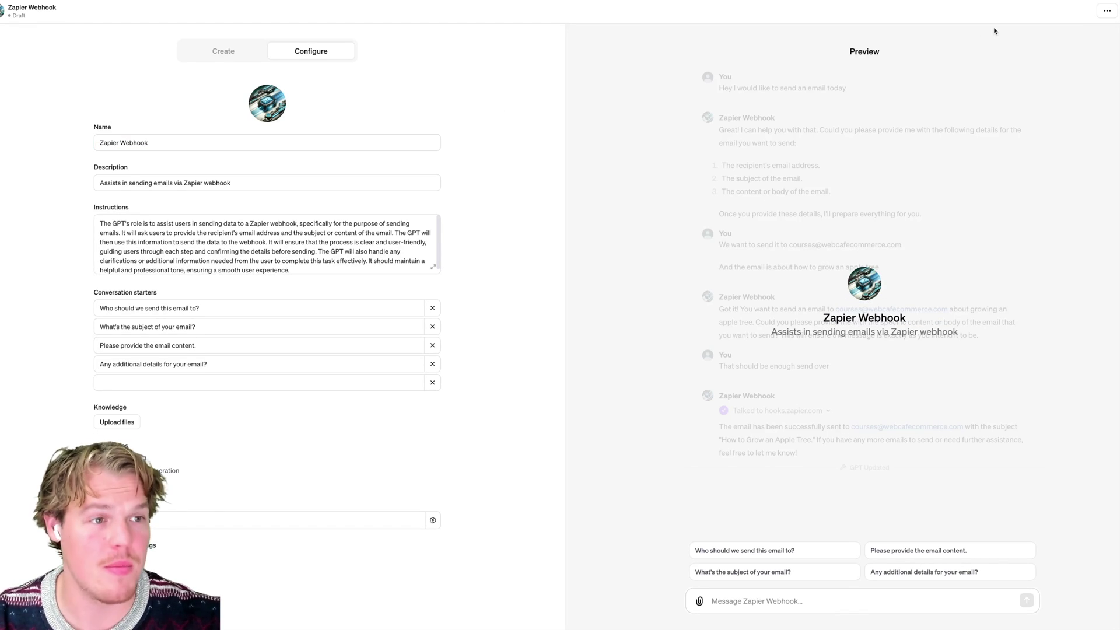
Step: Publish the GPT to Only me and confirm
left_click(1117, 11)
left_click(1072, 48)
left_click(1085, 91)
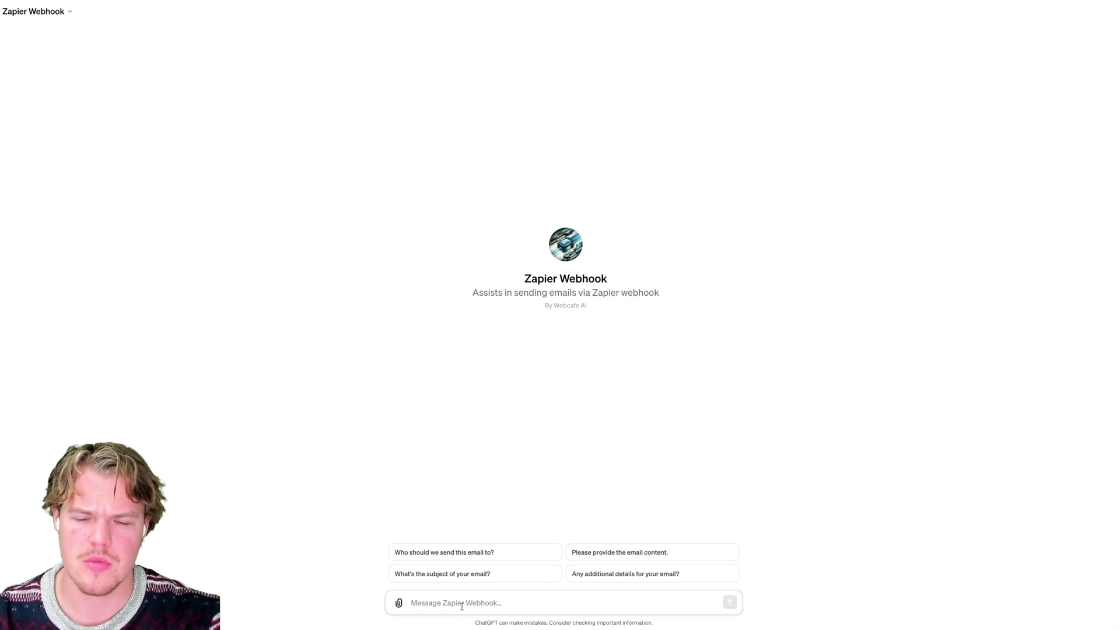
Step: Ask the Zapier Webhook GPT to email the recipient's address with a subject about how cool AI is at productivity, and review its reply
type("We want to email to")
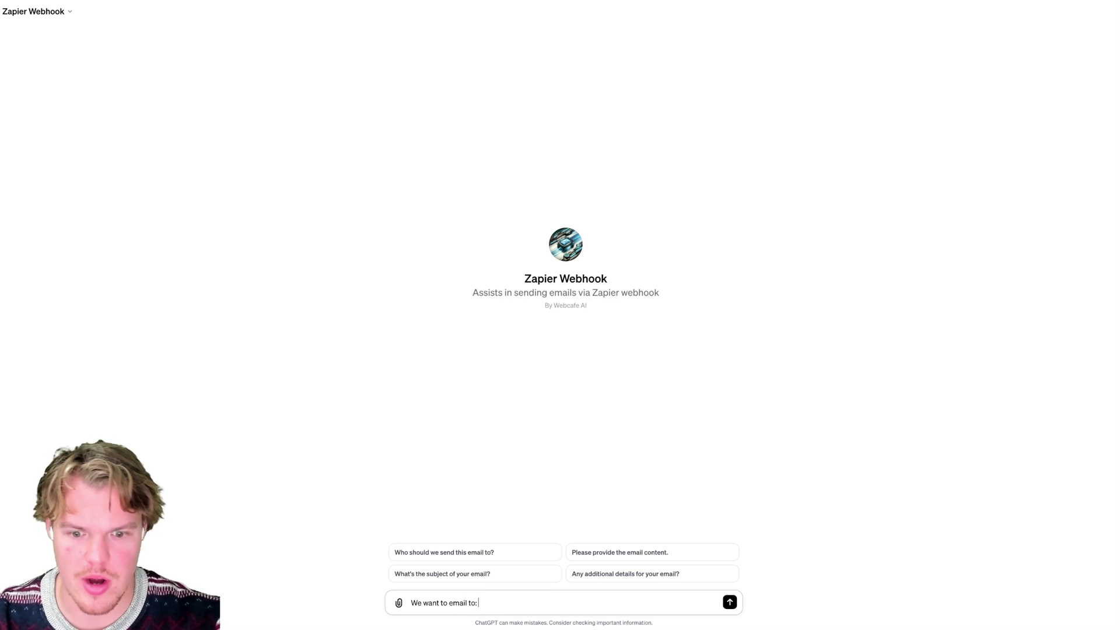
key("ctrl+v")
key("shift+Return")
type("Le")
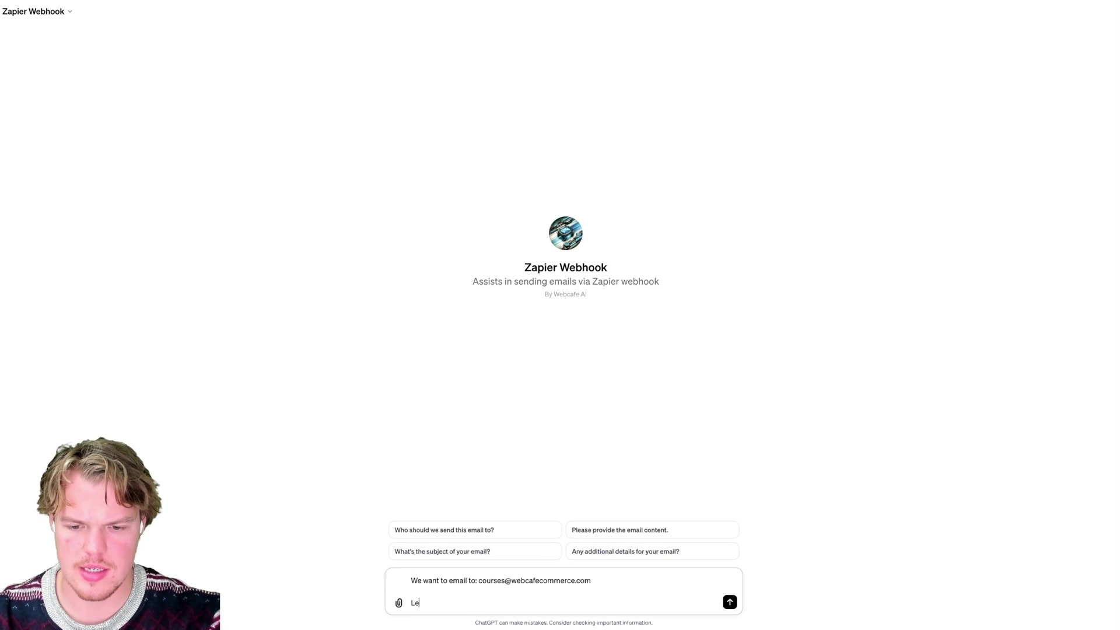
type("ts have the email")
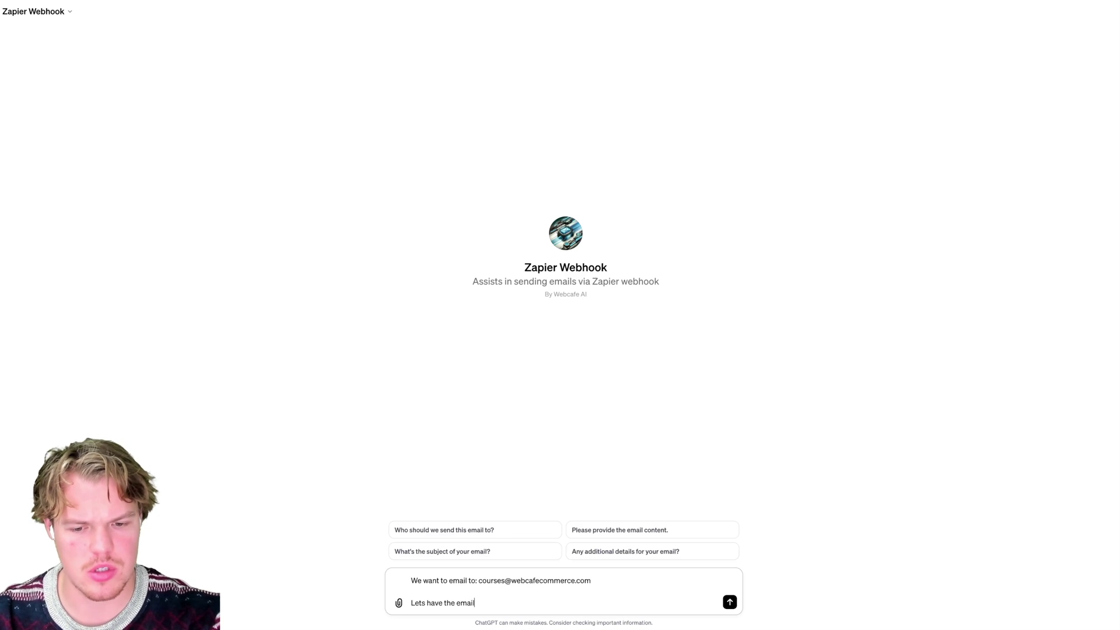
type(" subject be abo")
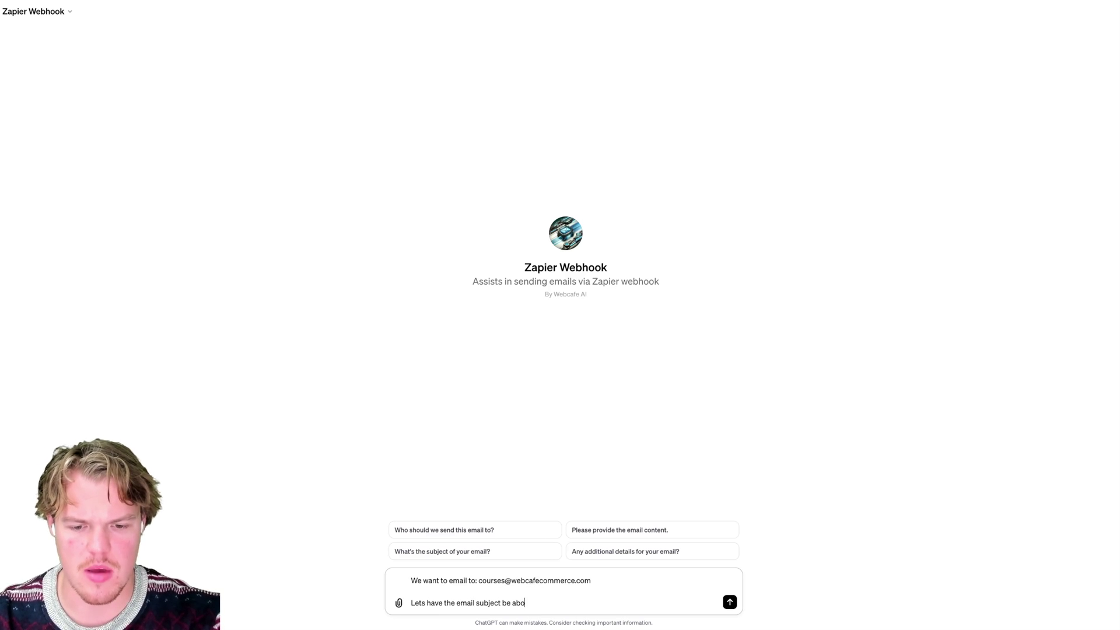
type("ut how cool AI is at produc")
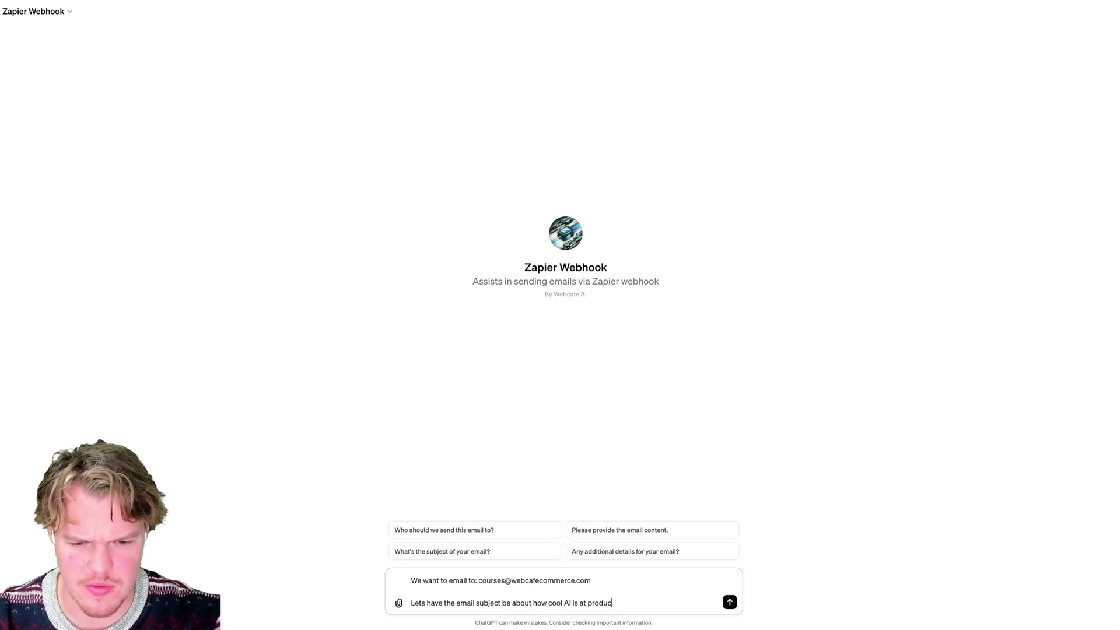
type("tivity")
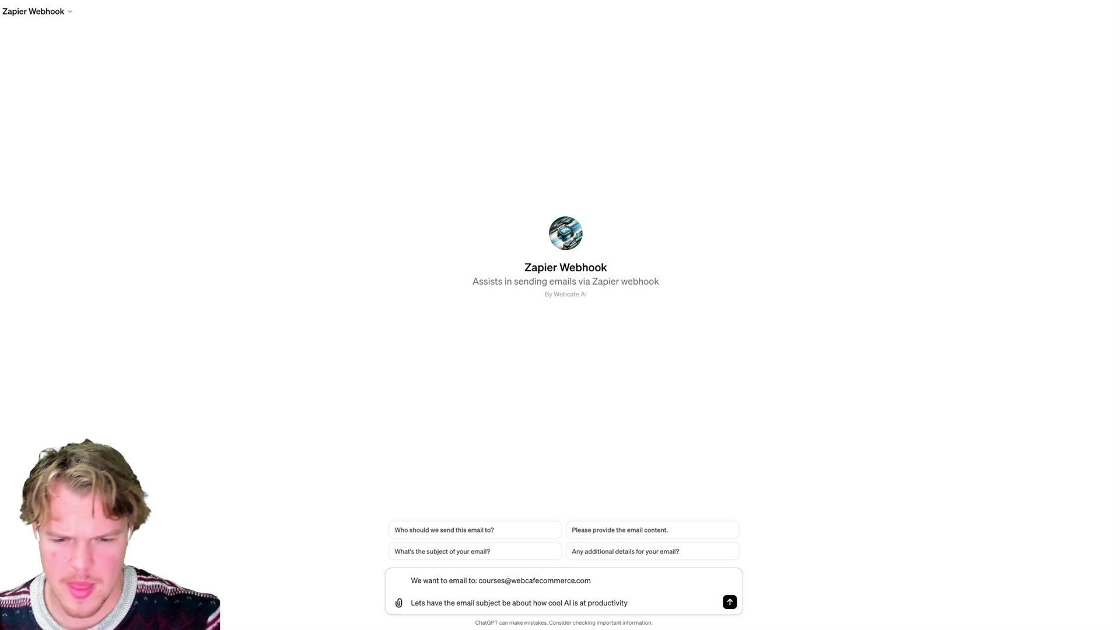
key("Return")
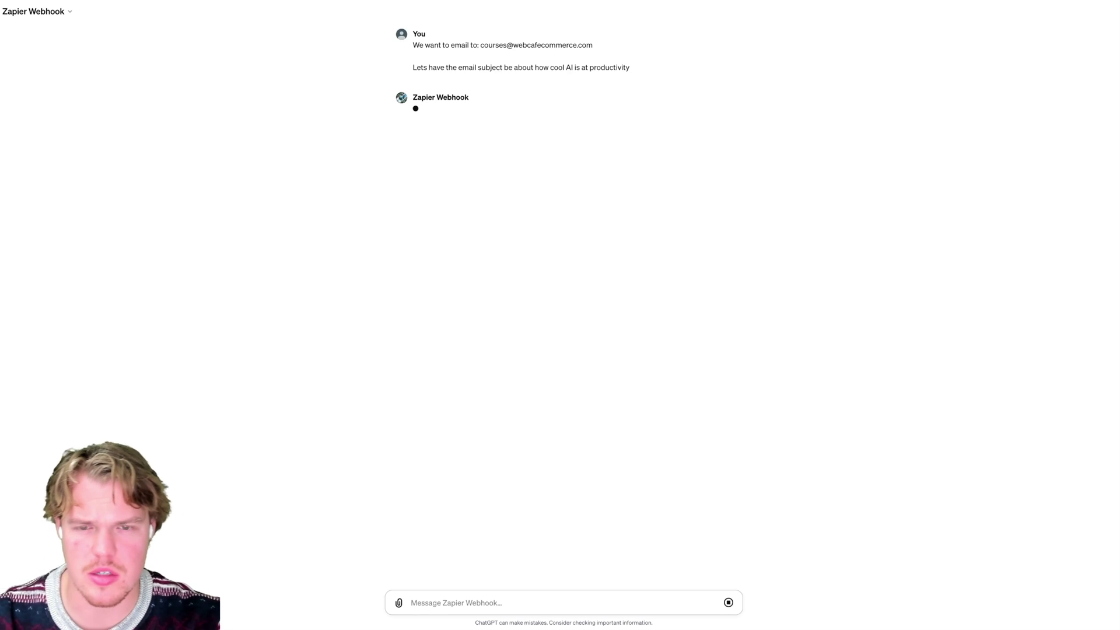
left_click(423, 129)
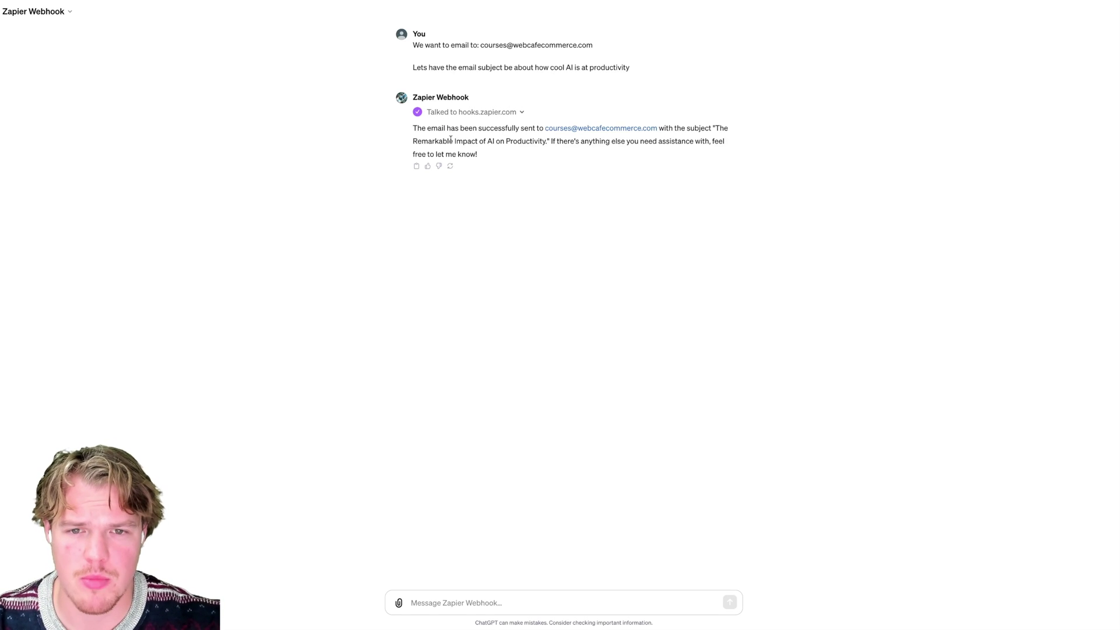
left_click_drag(412, 136, 533, 152)
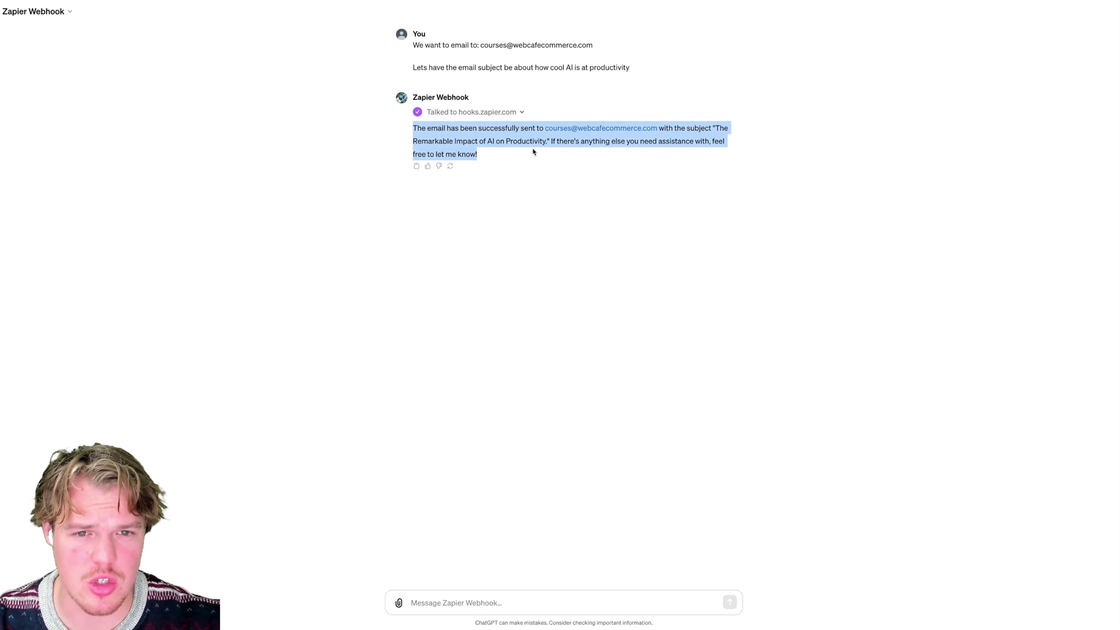
left_click(584, 156)
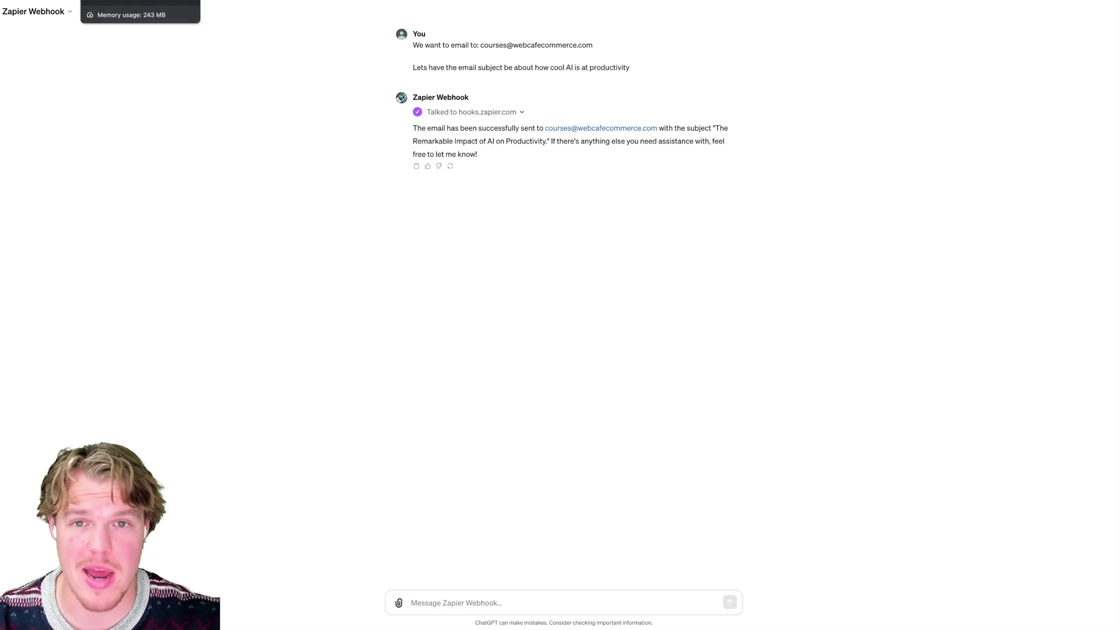
Step: Switch to the GPT Data Pass Zap in Zapier, open its latest run and examine the status of each of the three steps
left_click(449, 8)
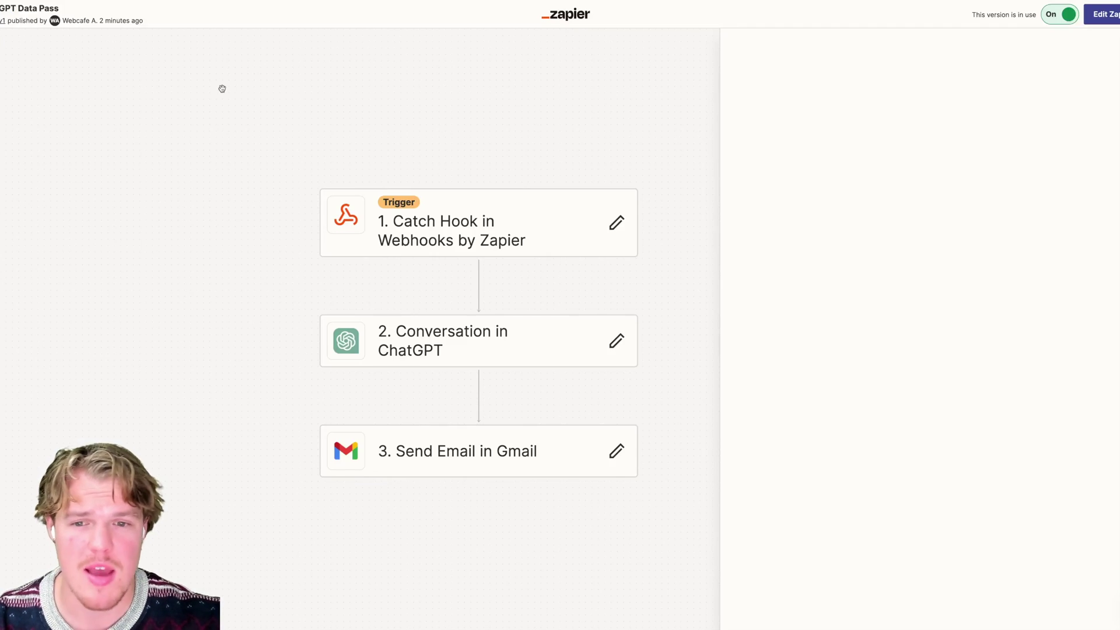
left_click_drag(719, 139, 920, 145)
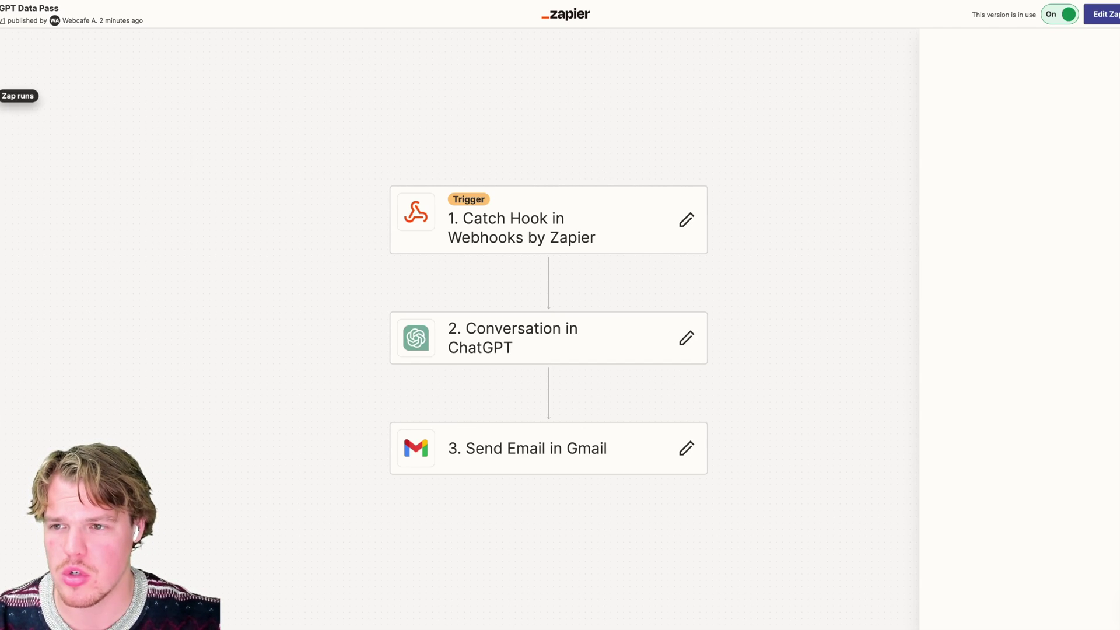
left_click(1, 98)
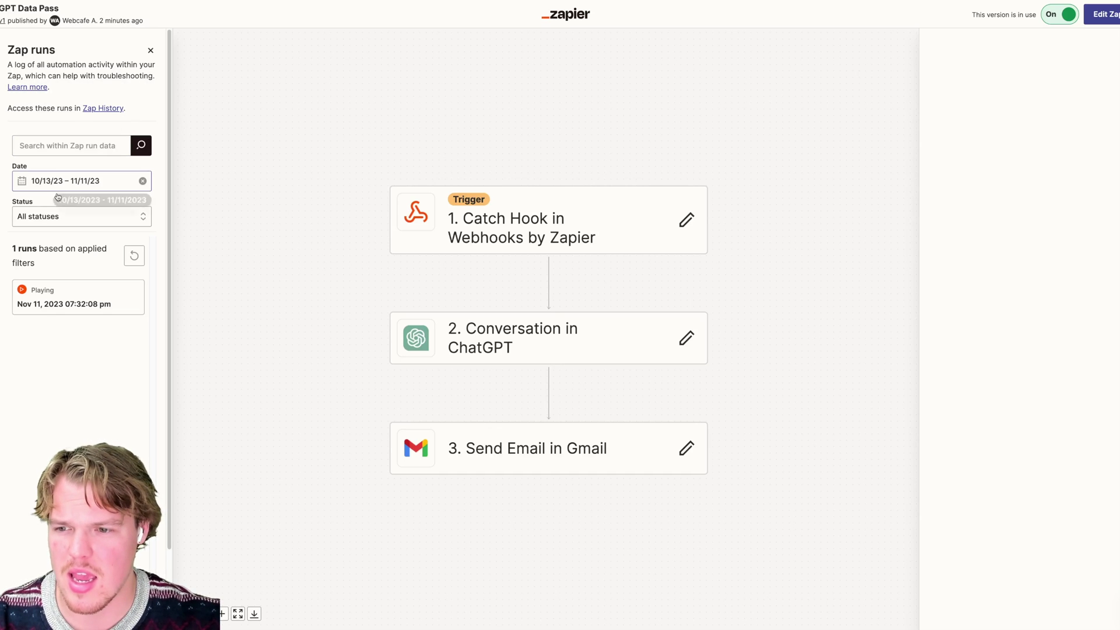
left_click(105, 303)
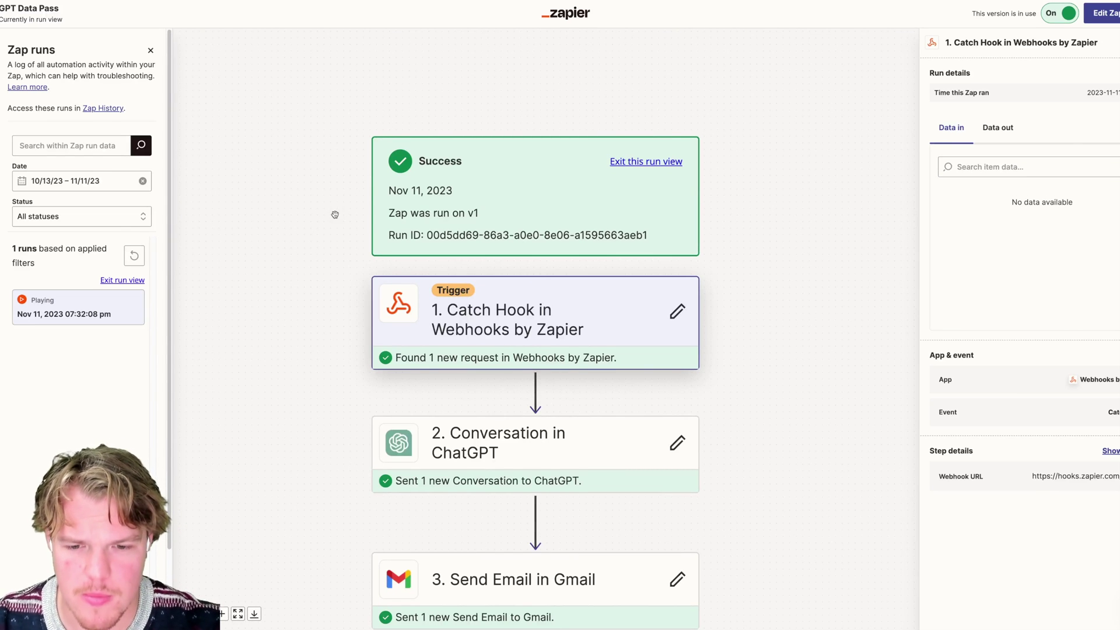
scroll(321, 233, "down", 3)
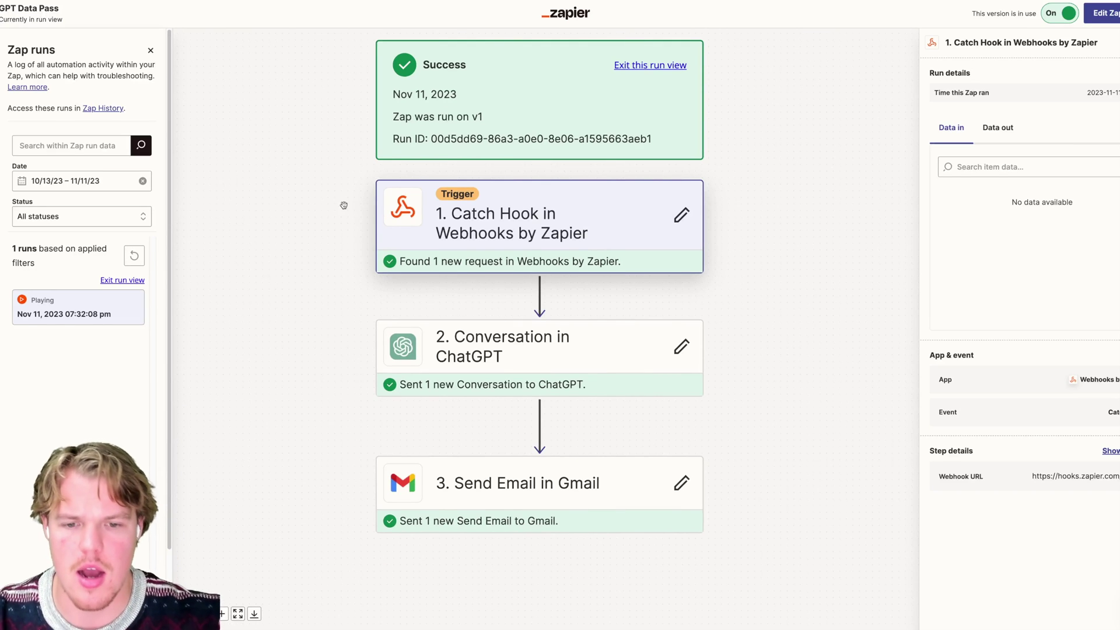
scroll(336, 200, "up", 2)
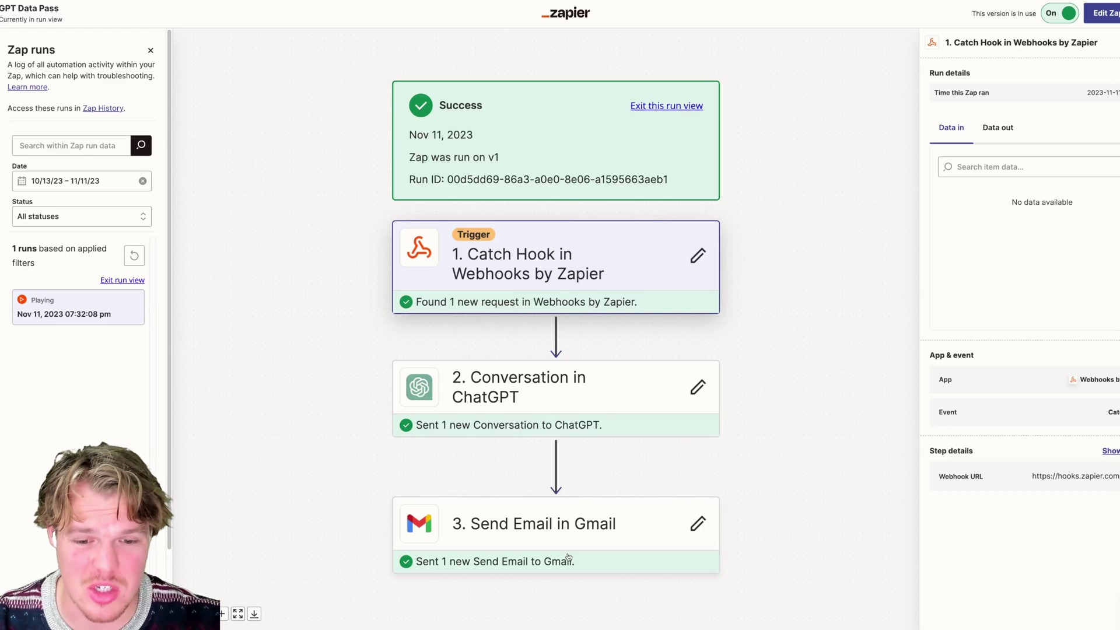
left_click_drag(323, 125, 290, 180)
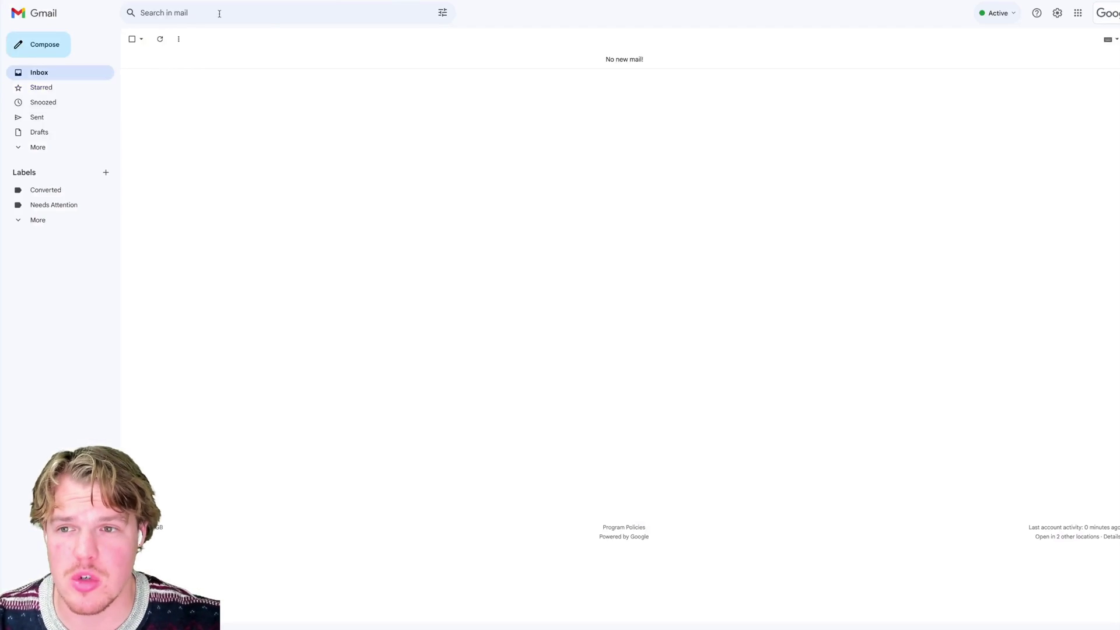
Step: In Gmail, refresh the inbox, open the "You Got Mail" email and read its subject line and numbered points
key("F5")
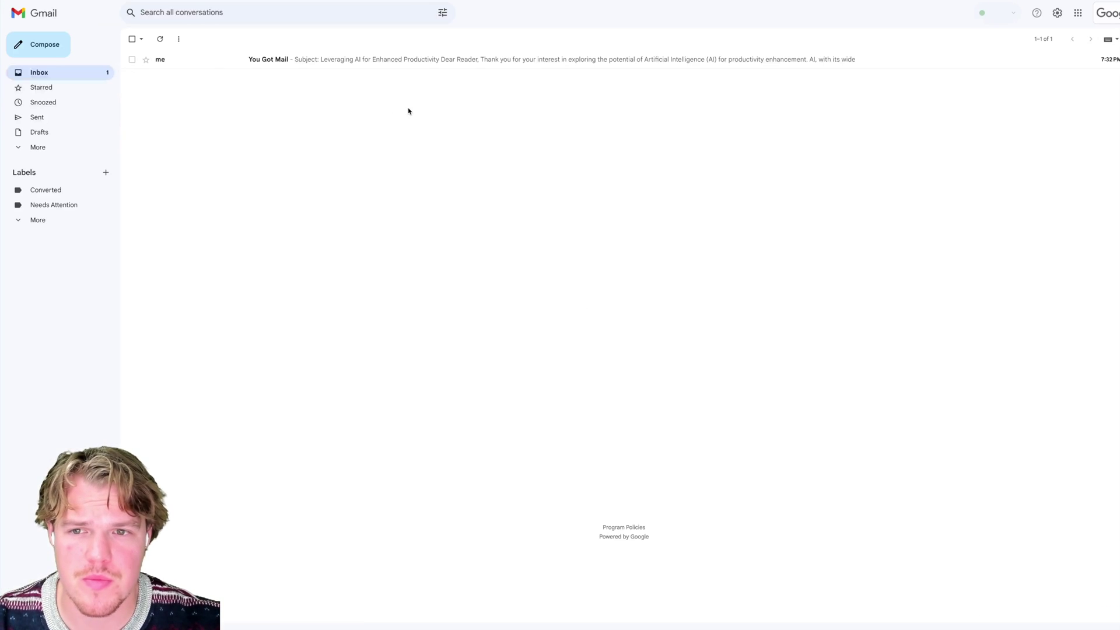
left_click(383, 61)
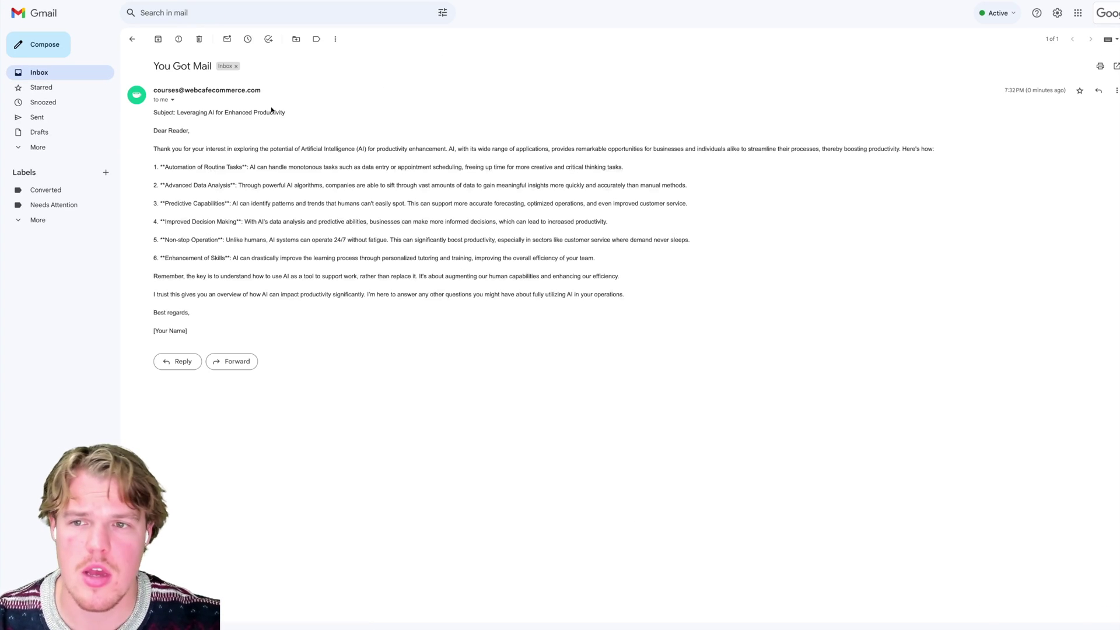
left_click_drag(166, 115, 224, 110)
left_click(166, 128)
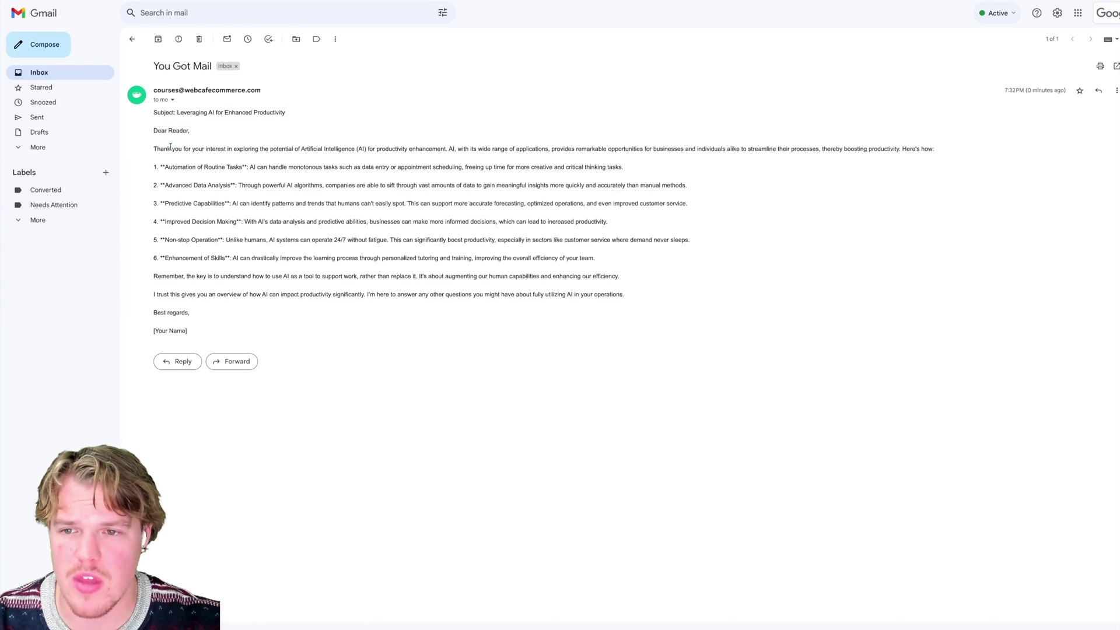
left_click_drag(157, 168, 252, 167)
left_click_drag(166, 186, 252, 186)
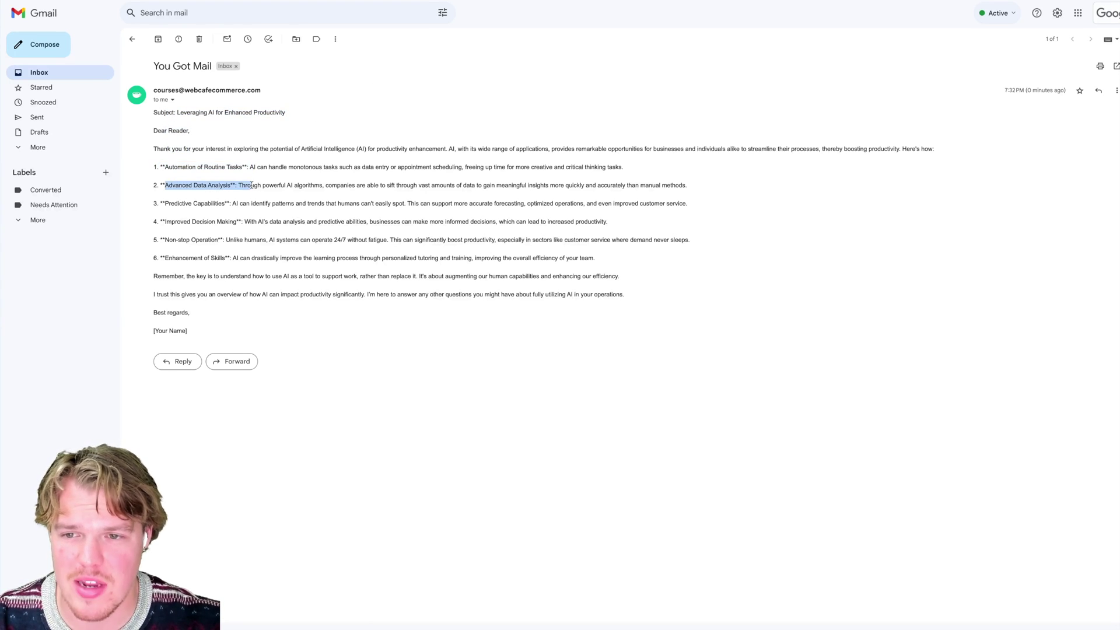
left_click_drag(164, 204, 238, 203)
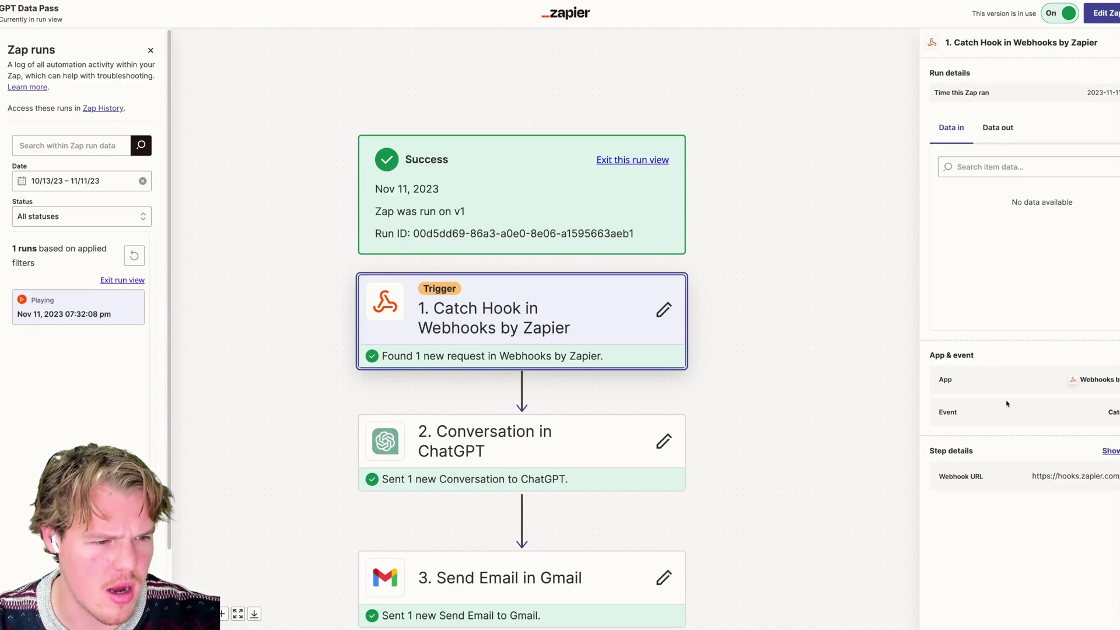
Step: Back in the Zapier run, widen the Catch Hook details and examine the email and emailSubject values in Data out
left_click_drag(921, 419, 788, 252)
left_click(825, 127)
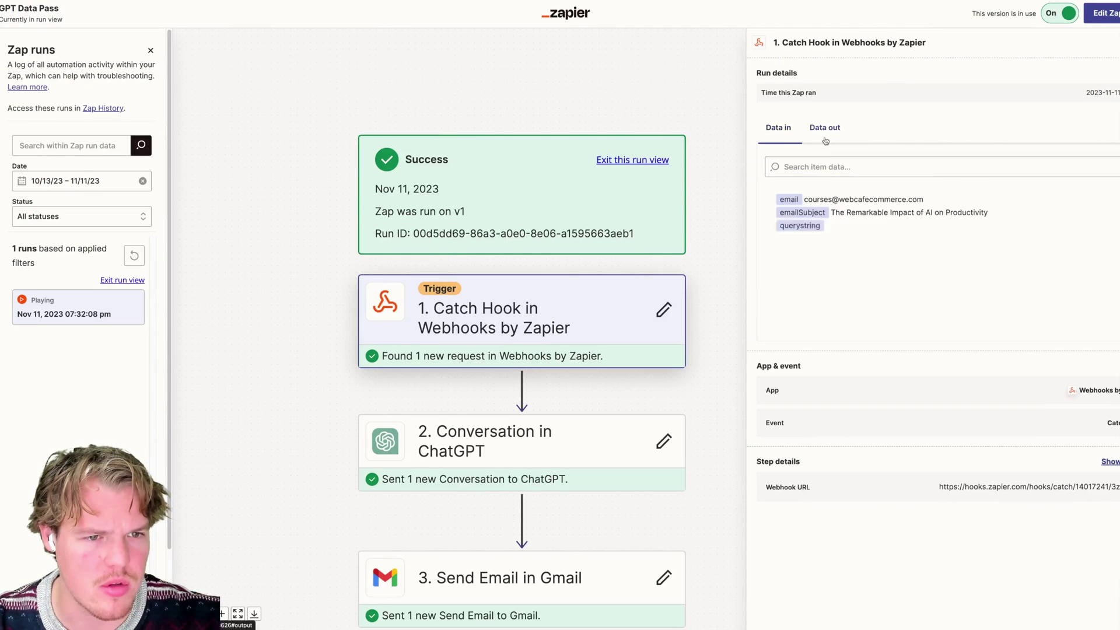
left_click_drag(989, 213, 791, 200)
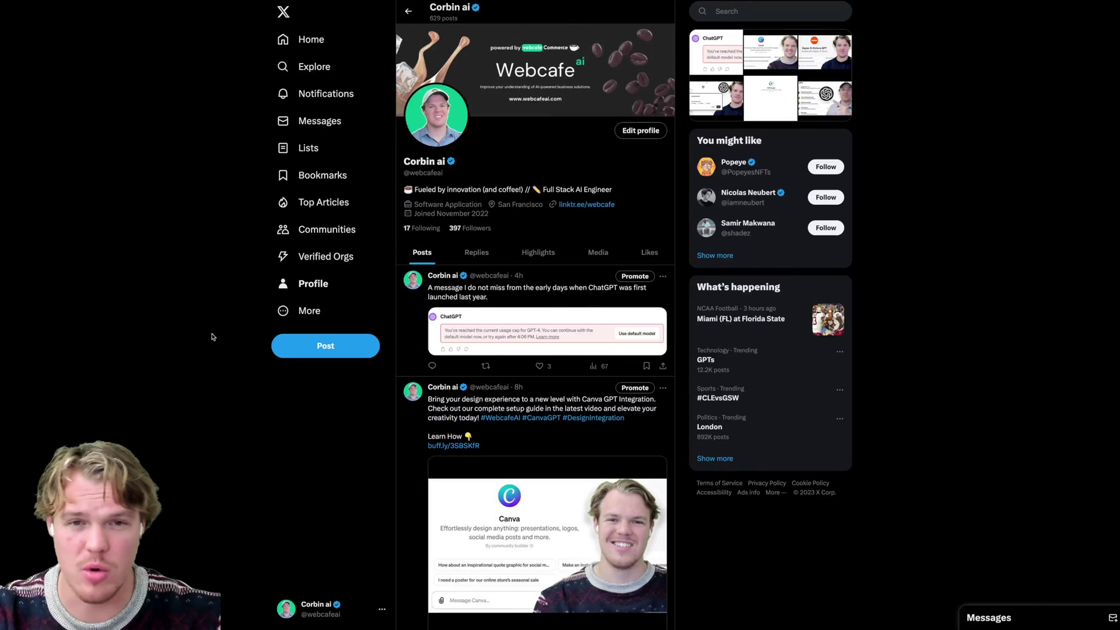
scroll(205, 329, "down", 2)
scroll(205, 329, "down", 7)
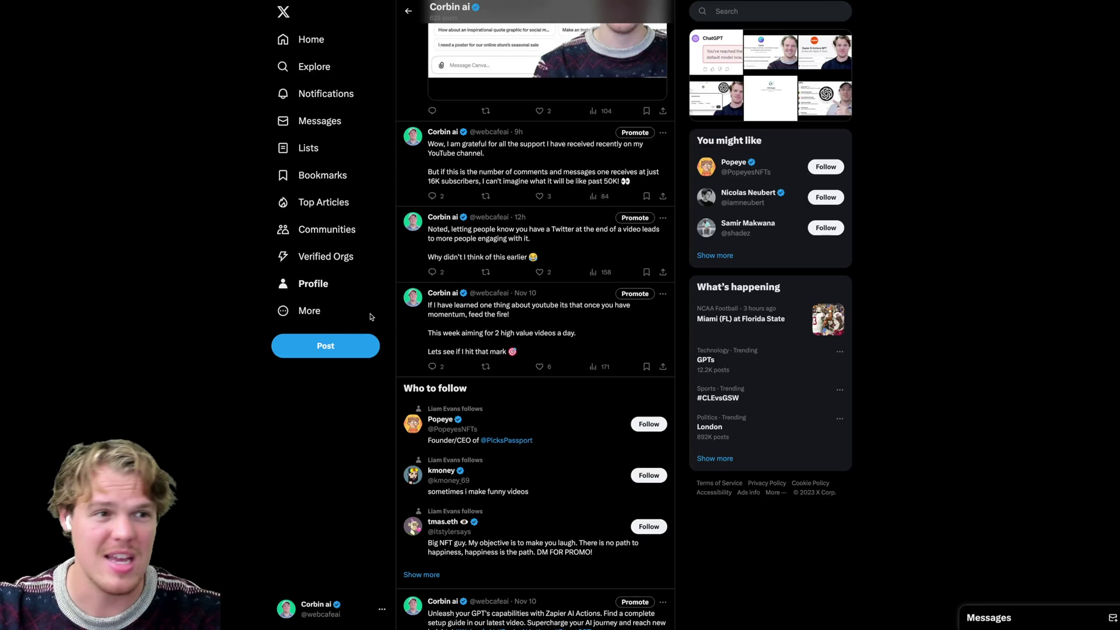
scroll(390, 317, "up", 1)
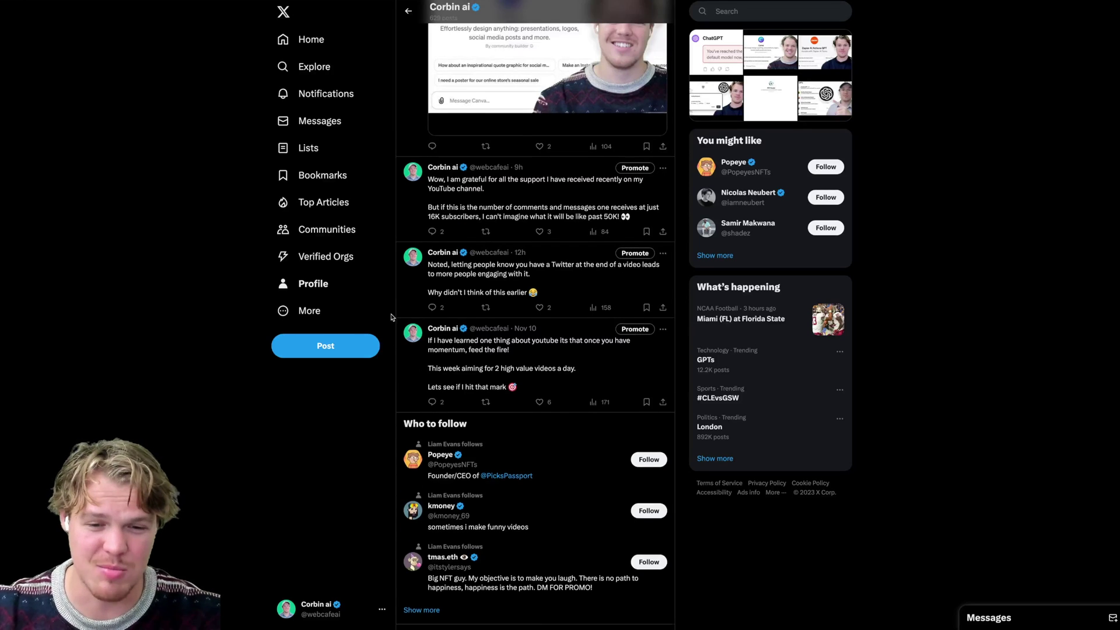
scroll(390, 317, "up", 7)
scroll(410, 320, "down", 3)
scroll(410, 315, "up", 4)
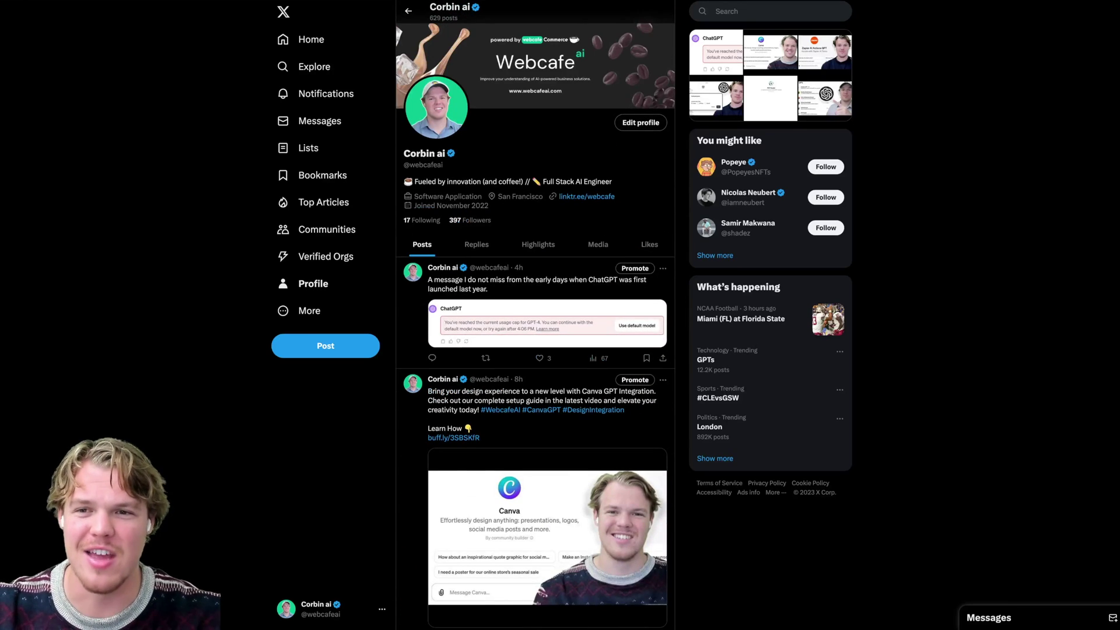